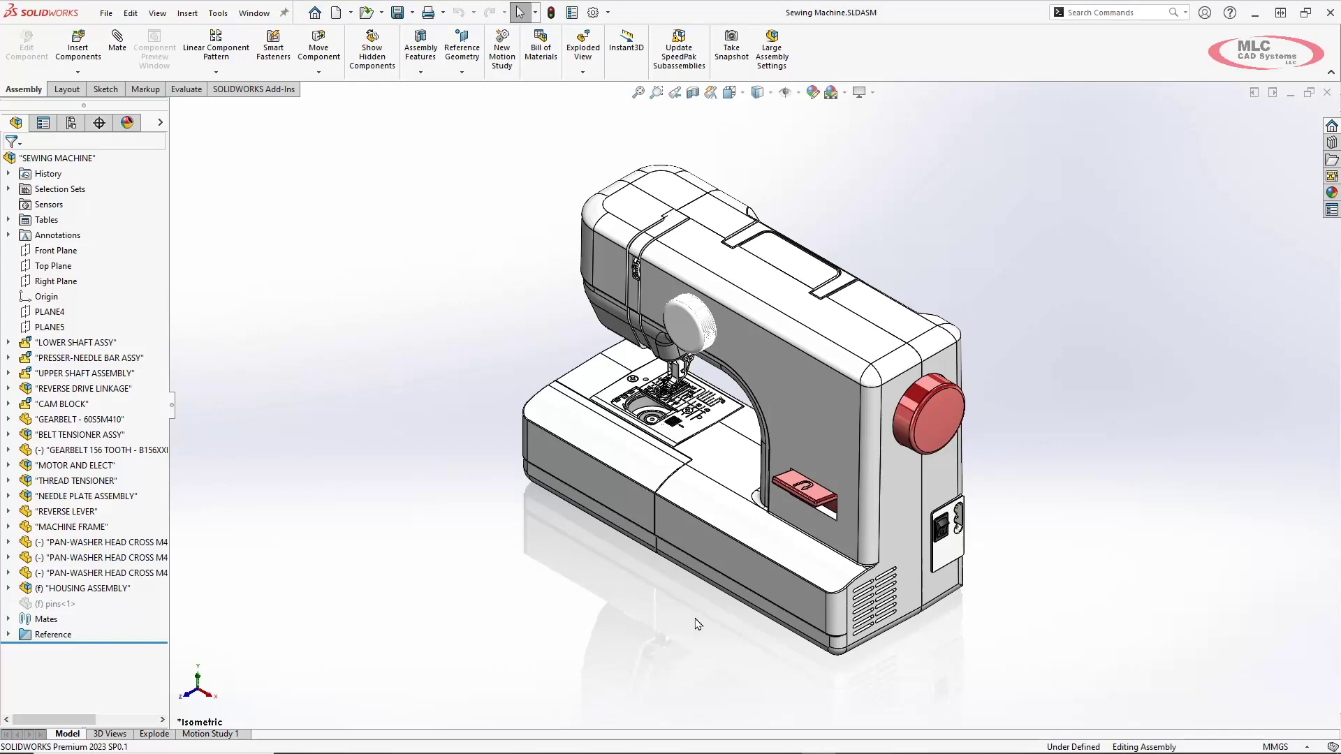
Step: Select the front housing panel and view the sewing machine Normal To its front
{"action": "middle_click_drag", "start_coordinate": [695, 624], "coordinate": [707, 569]}
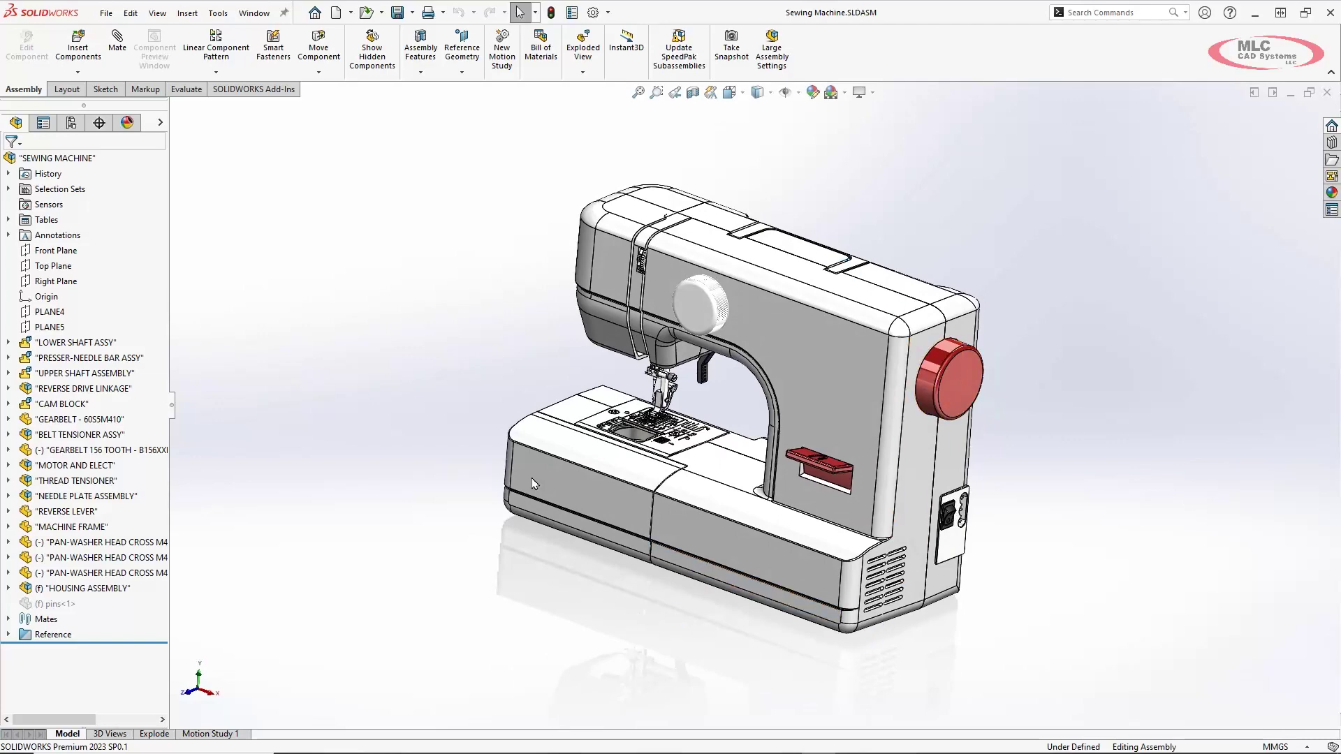
{"action": "left_click", "coordinate": [783, 563]}
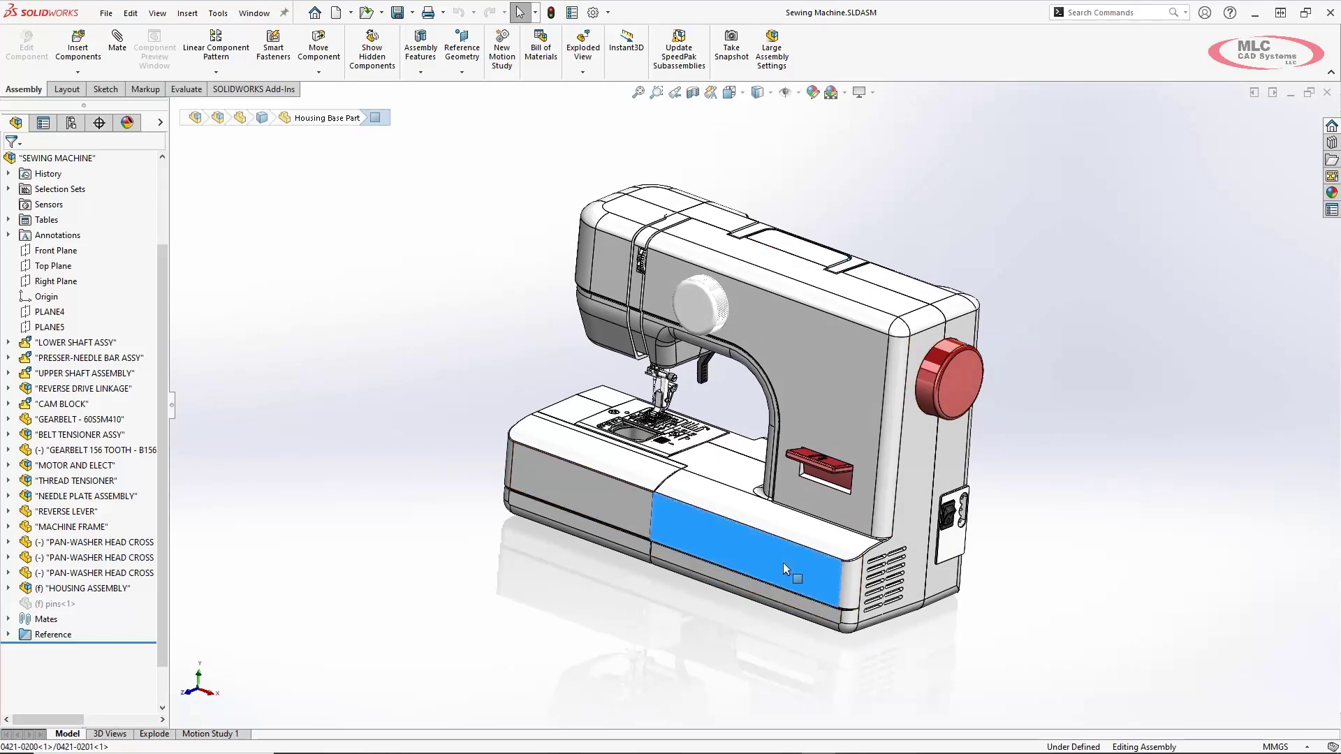
{"action": "key", "text": "ctrl+8"}
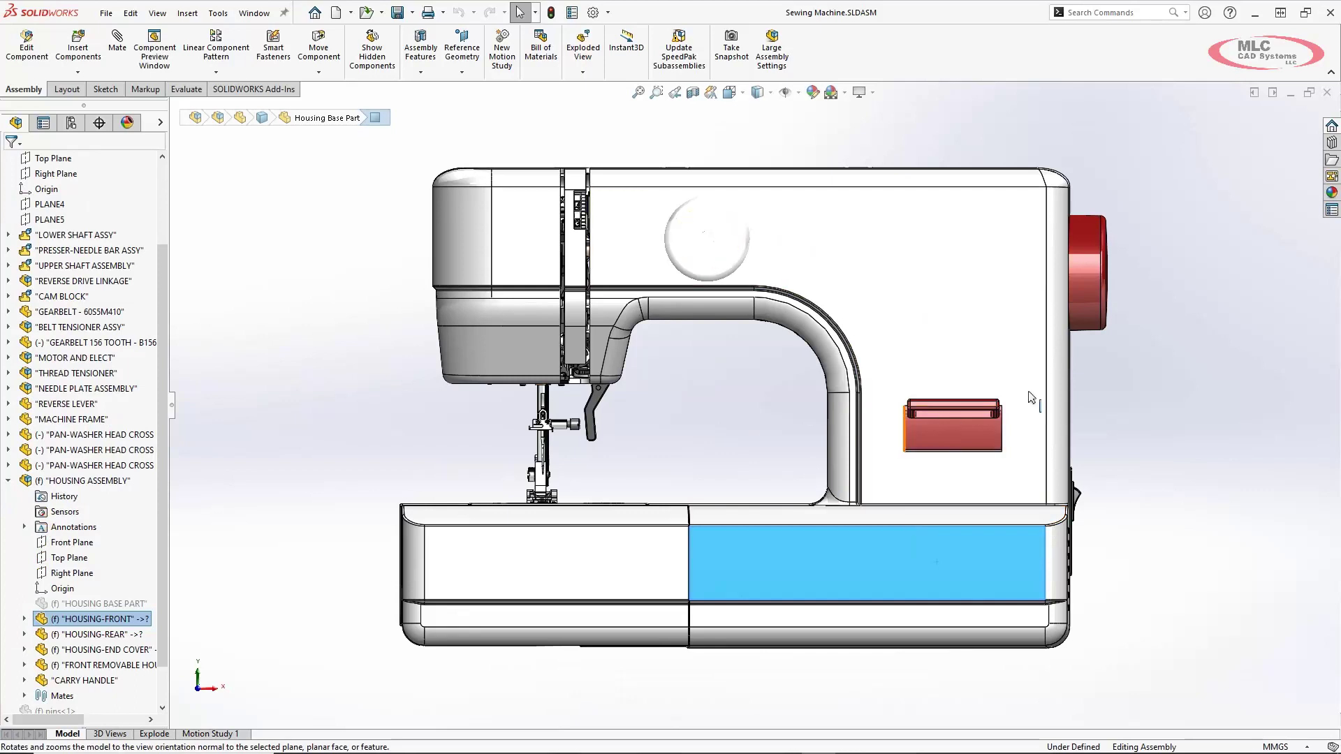
{"action": "key", "text": "Escape"}
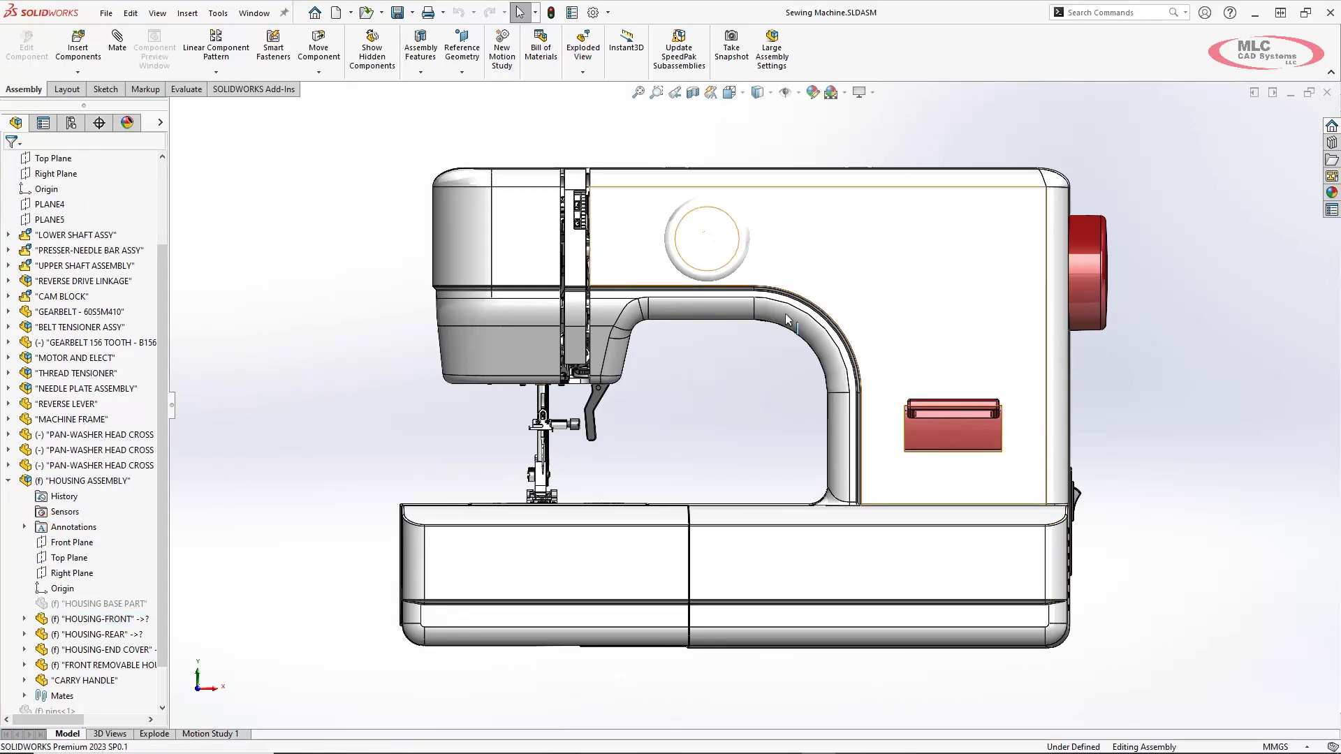
Step: Create a new motion study, Motion Study 2, from the Motion Study 1 tab
{"action": "left_click", "coordinate": [226, 737]}
{"action": "right_click", "coordinate": [226, 737]}
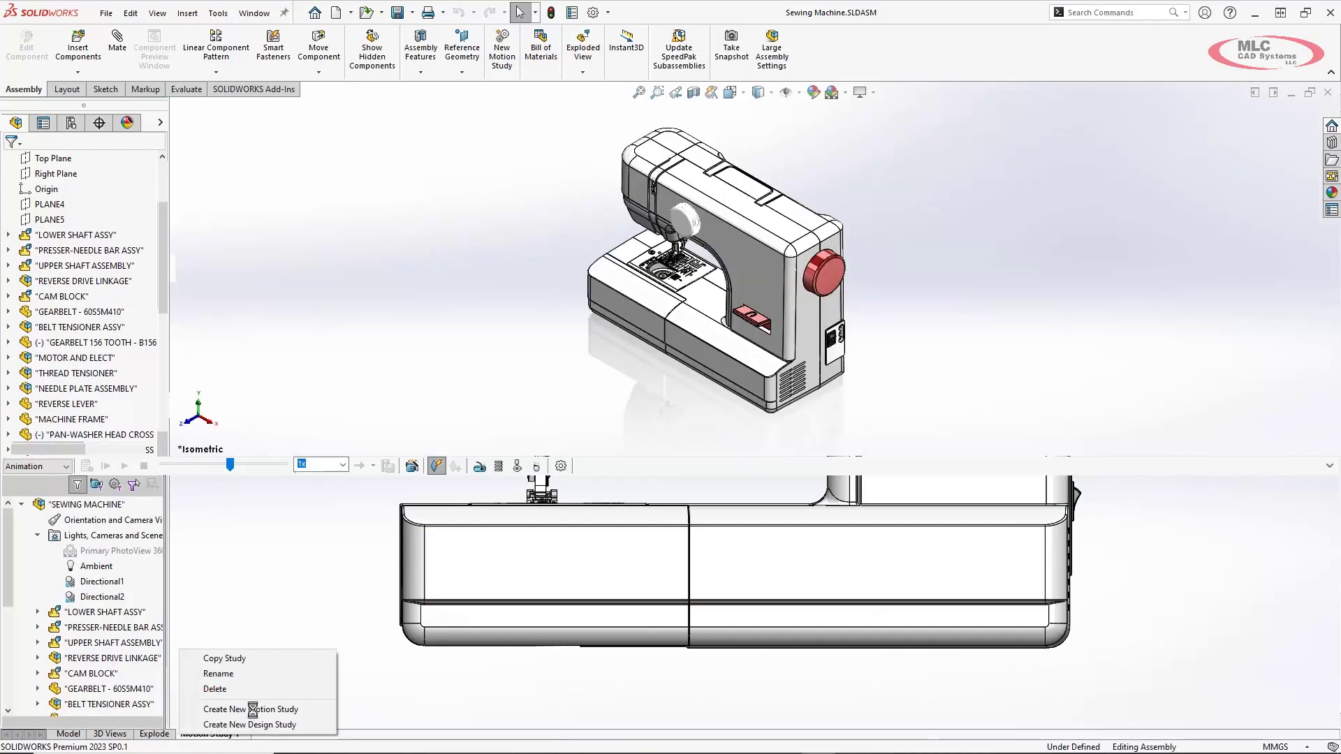
{"action": "left_click", "coordinate": [253, 710]}
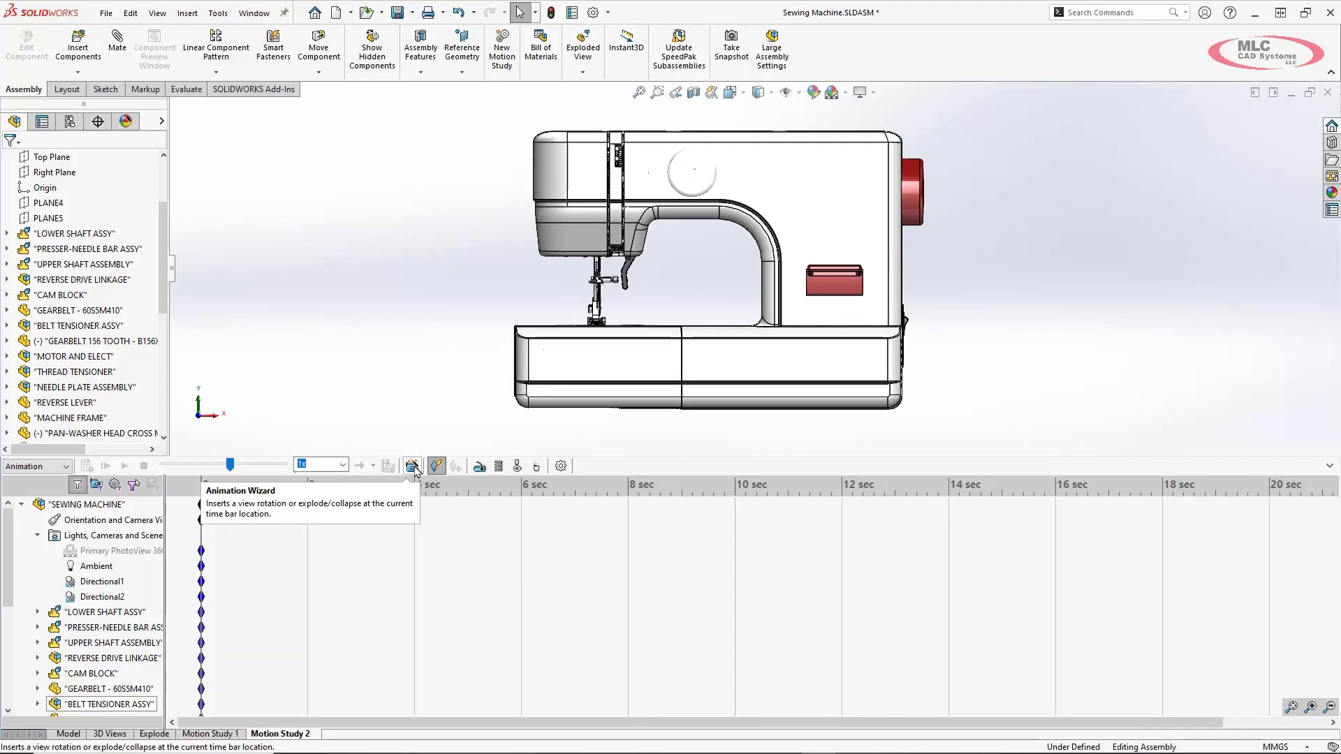
Step: Use the Animation Wizard to rotate the model once about the Y-axis over 10 seconds
{"action": "left_click", "coordinate": [413, 466]}
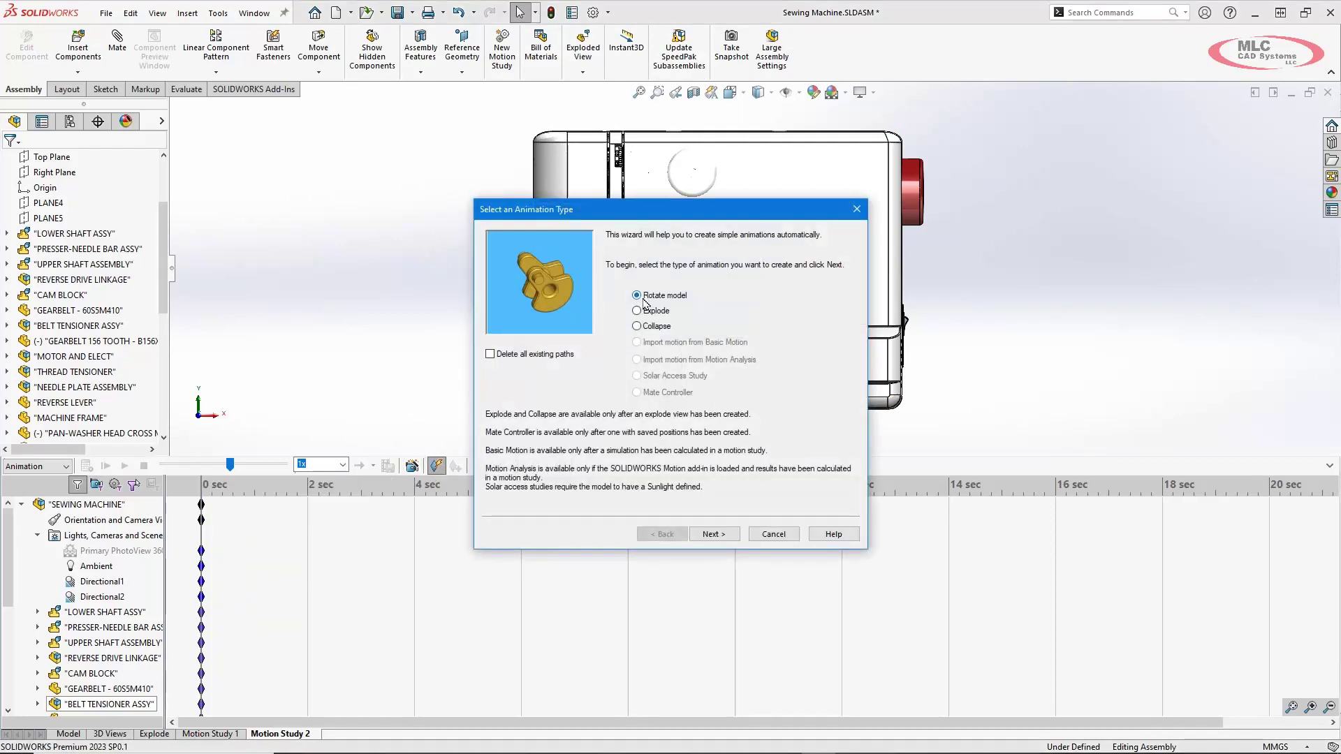
{"action": "left_click", "coordinate": [713, 534]}
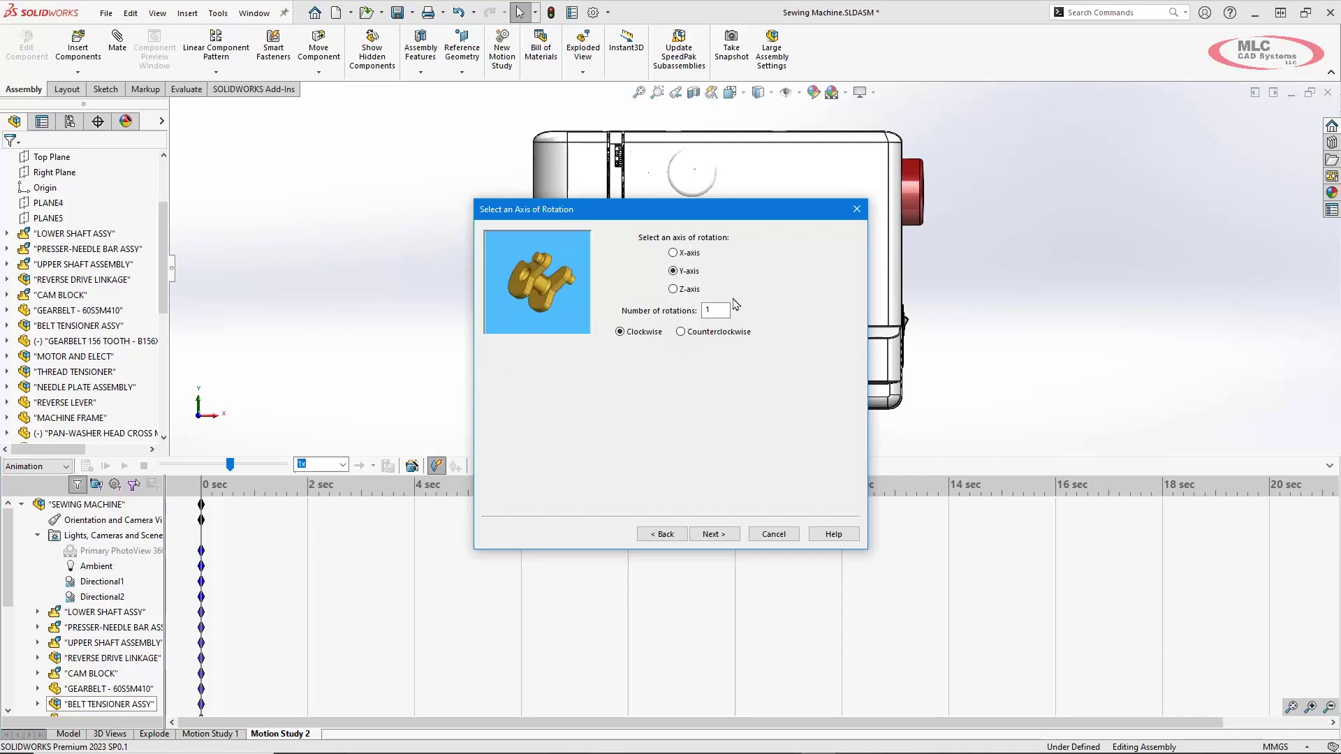
{"action": "key", "text": "Tab"}
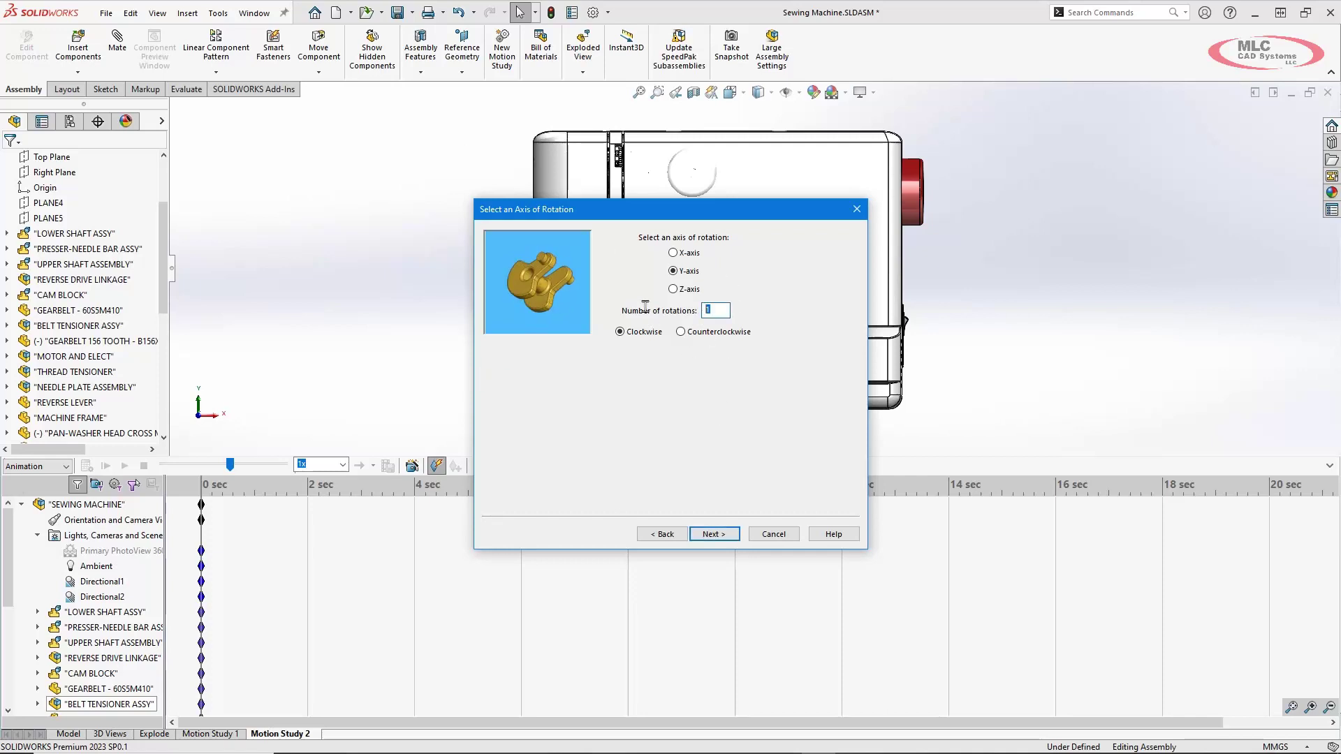
{"action": "left_click", "coordinate": [714, 533]}
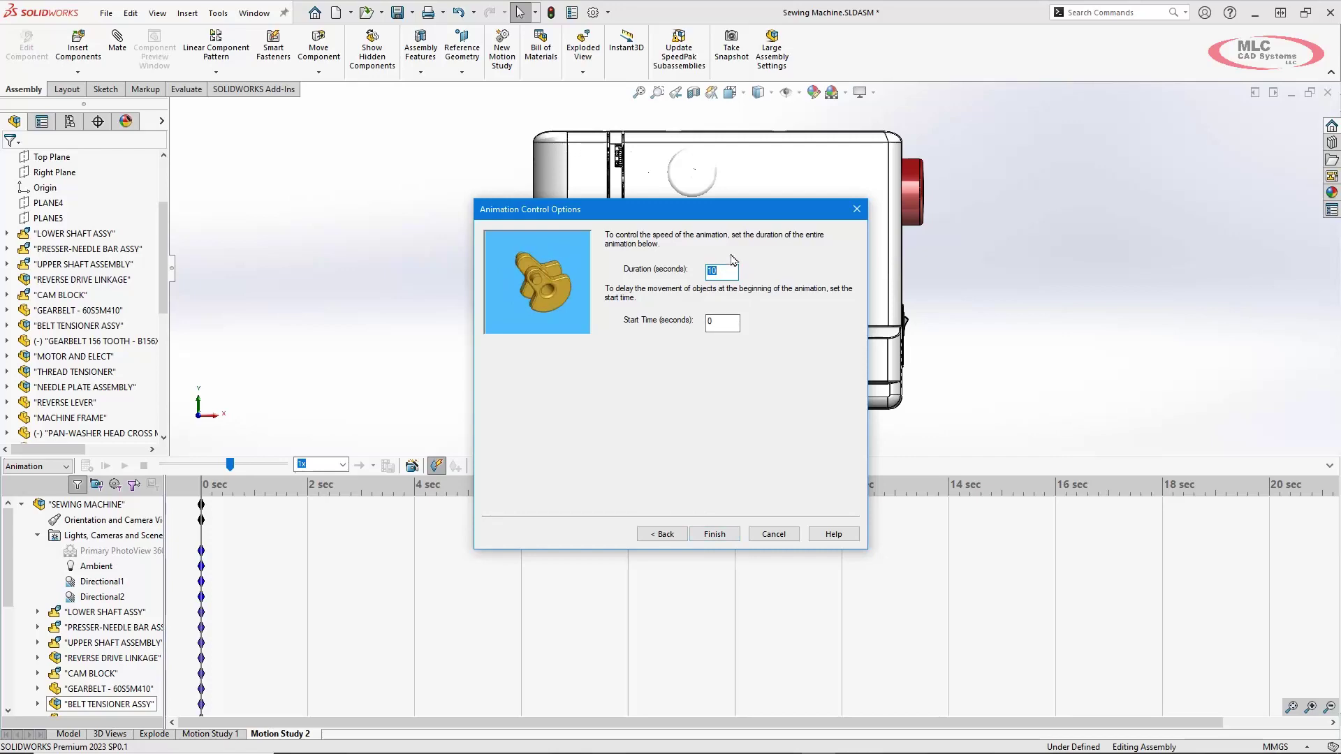
{"action": "left_click", "coordinate": [733, 535]}
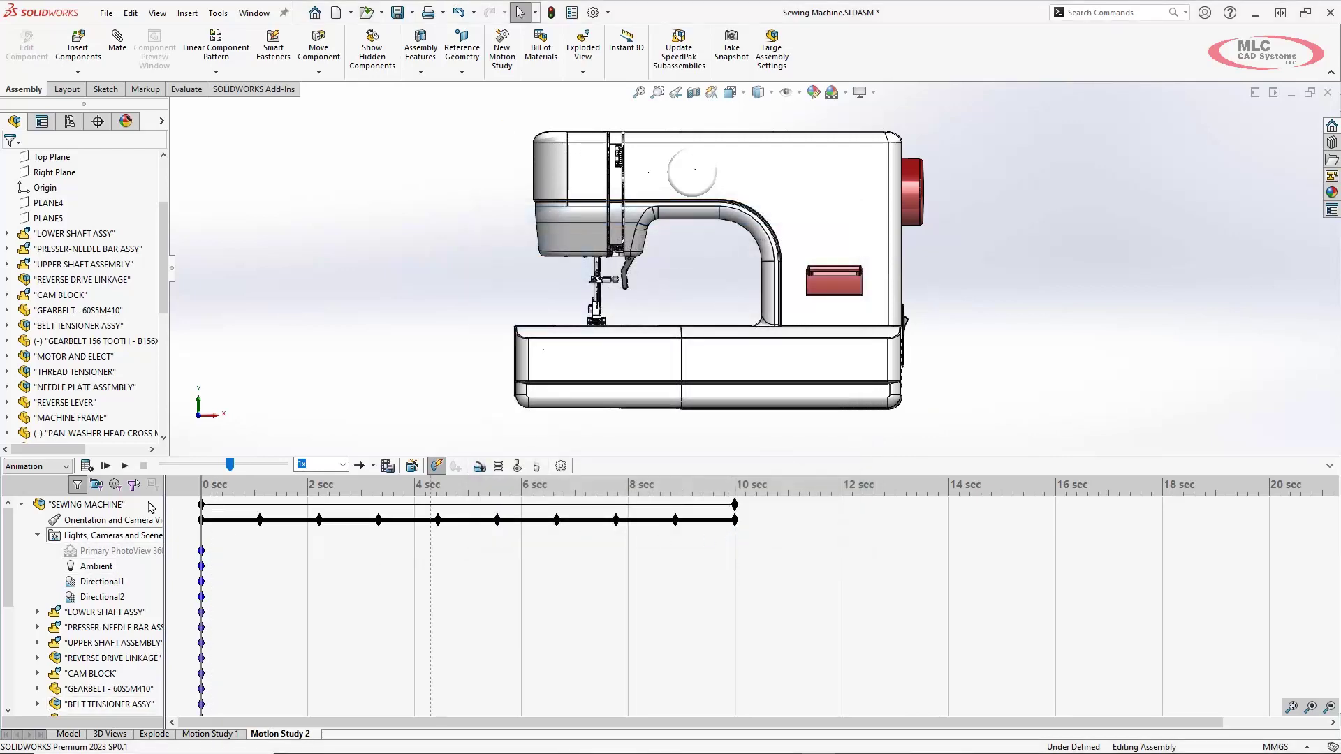
Step: Play and stop the rotation preview, select the SEWING MACHINE assembly, and open Save Animation settings
{"action": "left_click", "coordinate": [126, 466]}
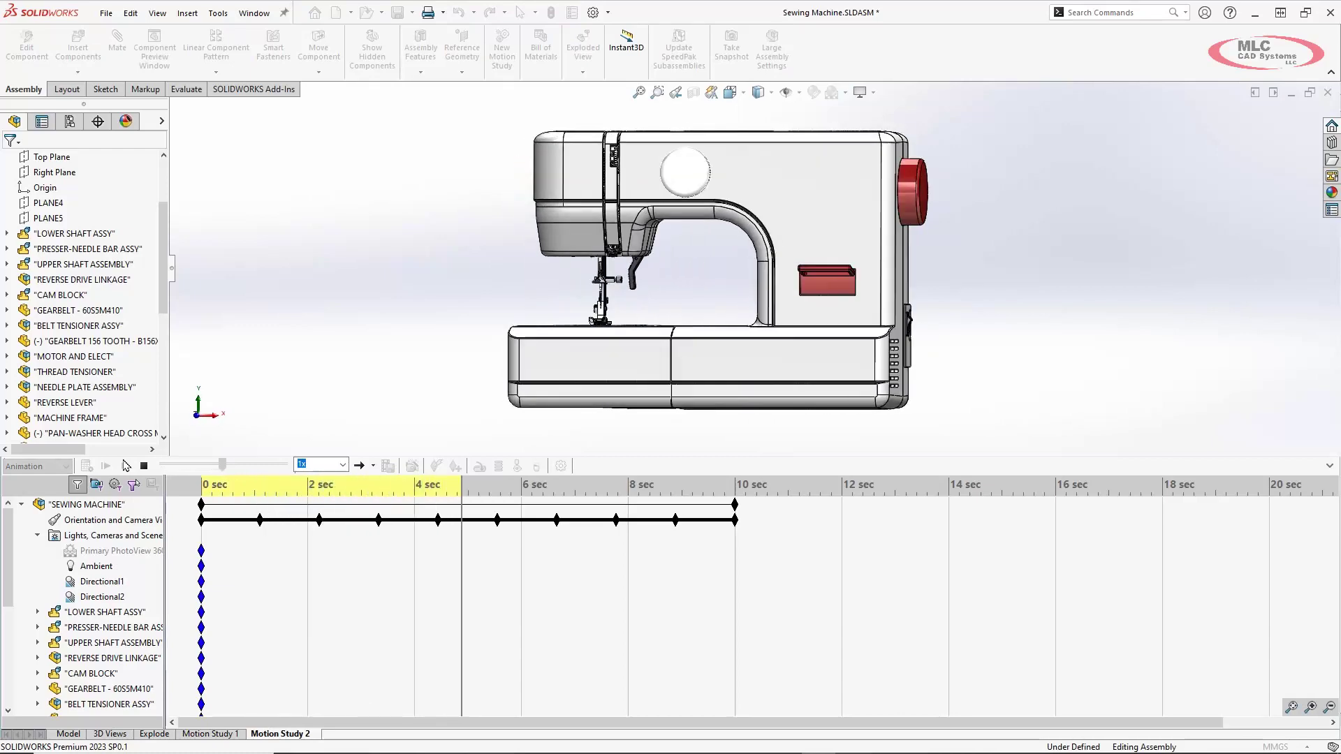
{"action": "left_click", "coordinate": [142, 466]}
{"action": "left_click", "coordinate": [453, 558]}
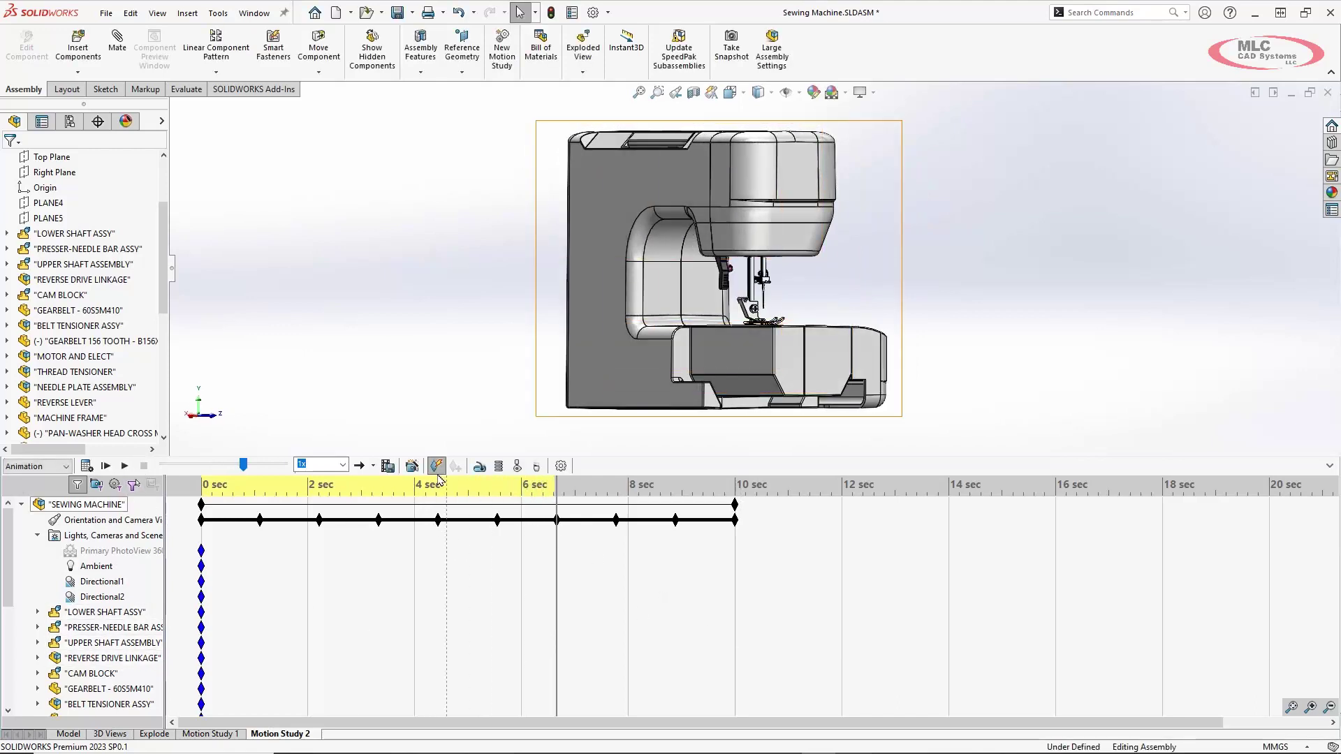
{"action": "left_click", "coordinate": [389, 466]}
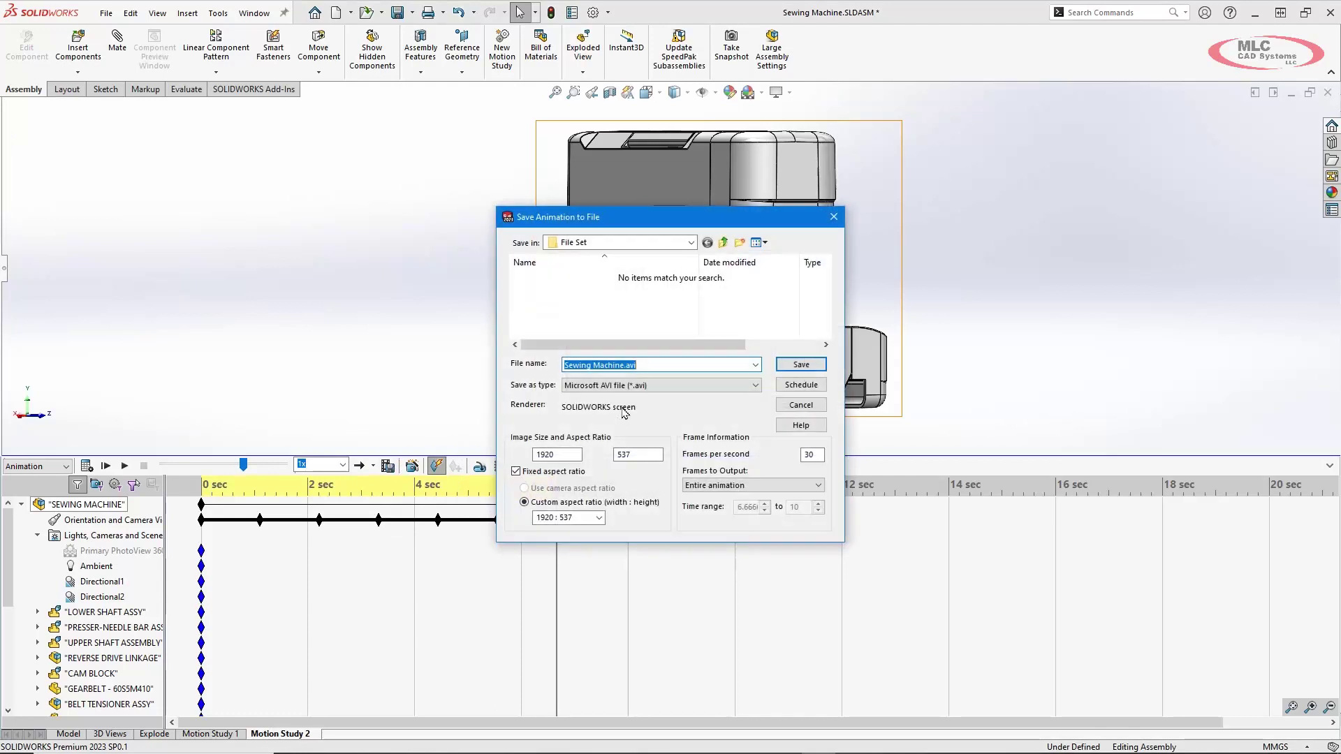
Step: Set the animation export type to MP4, check 30 fps and 1920 x 537 size, then cancel
{"action": "left_click", "coordinate": [641, 389]}
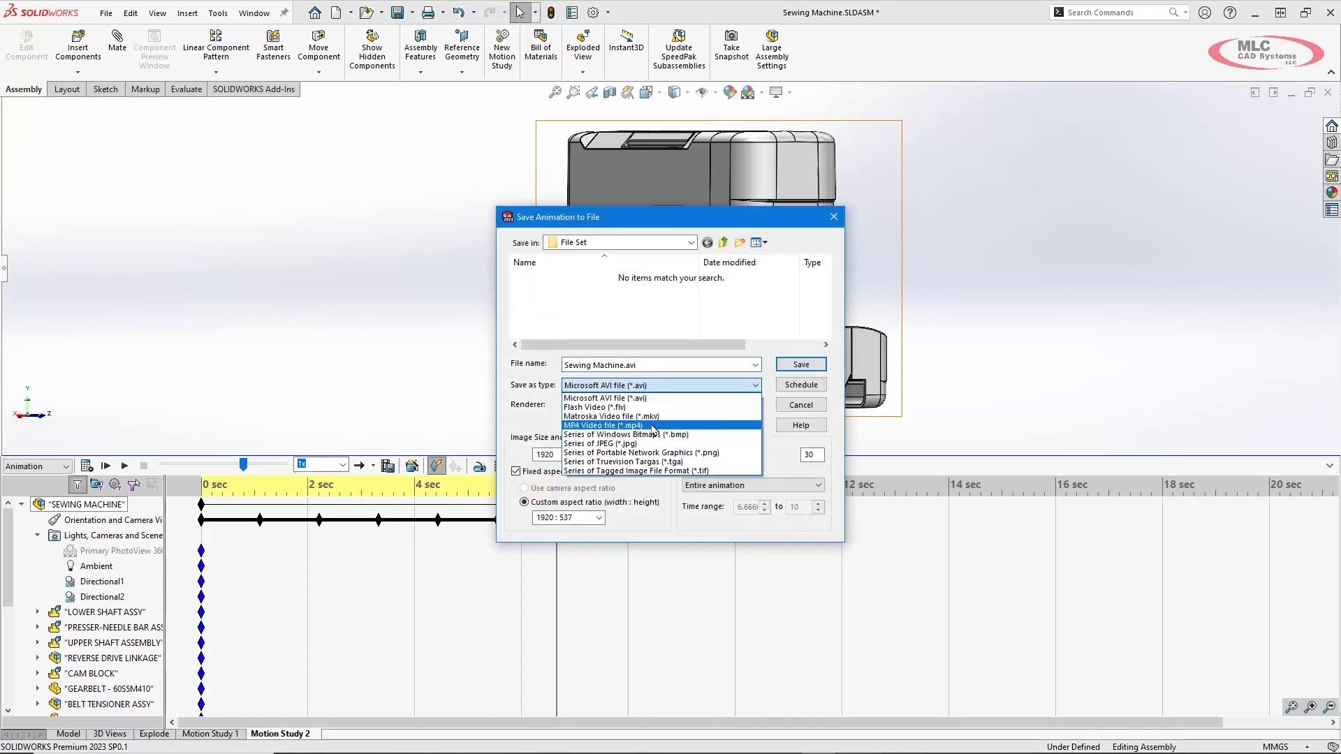
{"action": "left_click", "coordinate": [701, 428]}
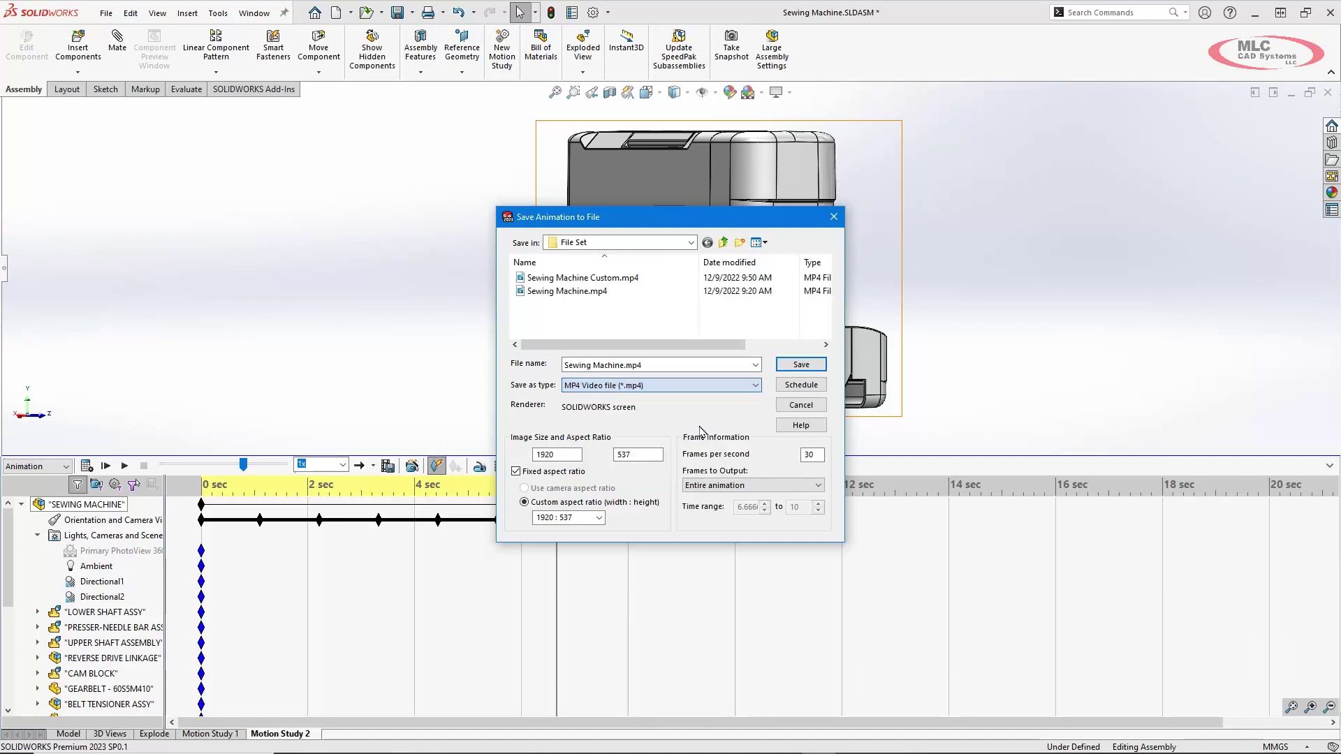
{"action": "double_click", "coordinate": [808, 455]}
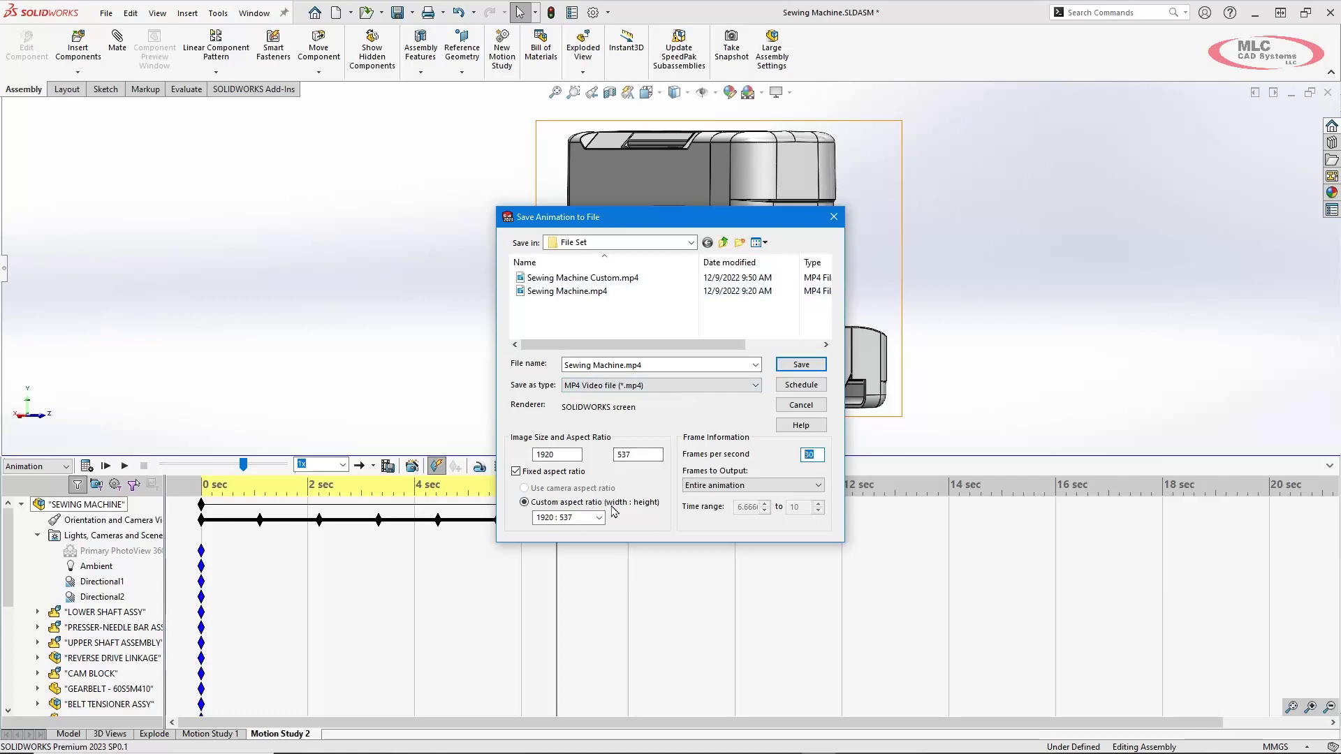
{"action": "left_click", "coordinate": [642, 458]}
{"action": "left_click", "coordinate": [809, 408]}
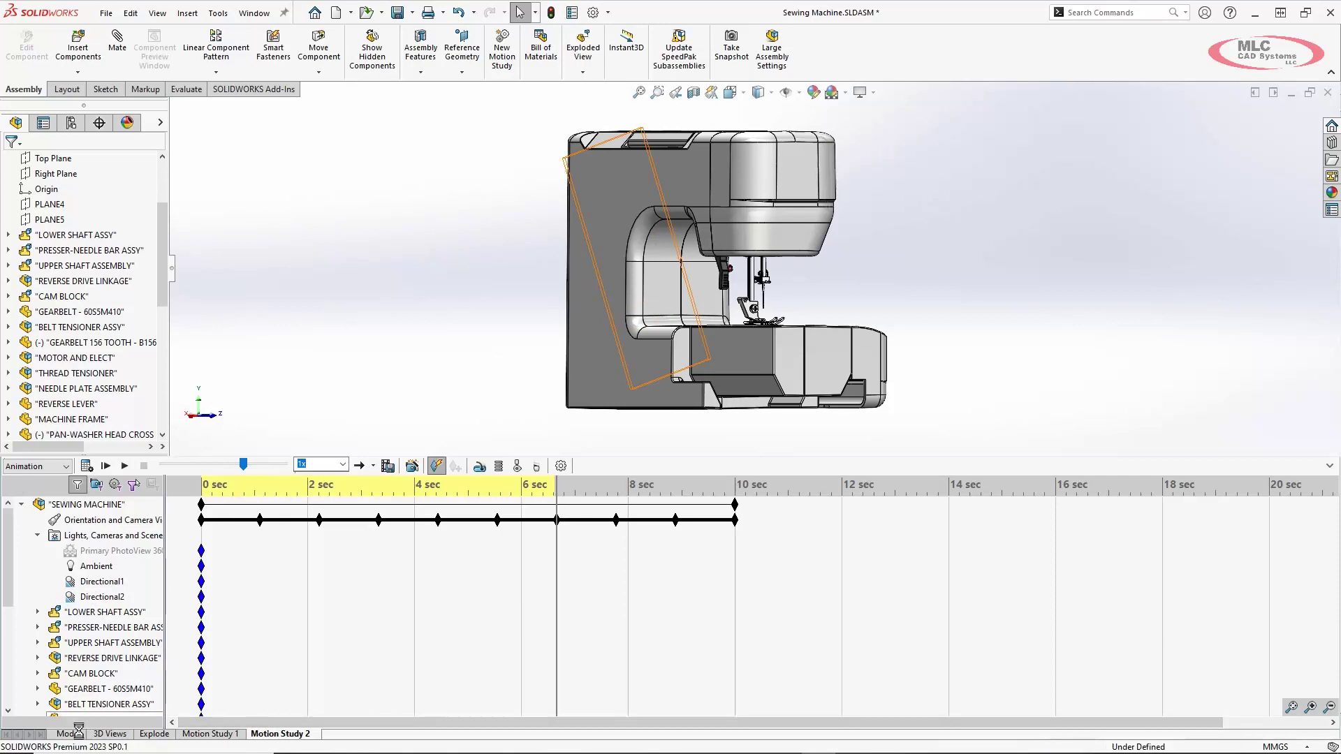
Step: Return to the model, switch to the Isometric view, and create Motion Study 3
{"action": "left_click", "coordinate": [79, 732]}
{"action": "key", "text": "space"}
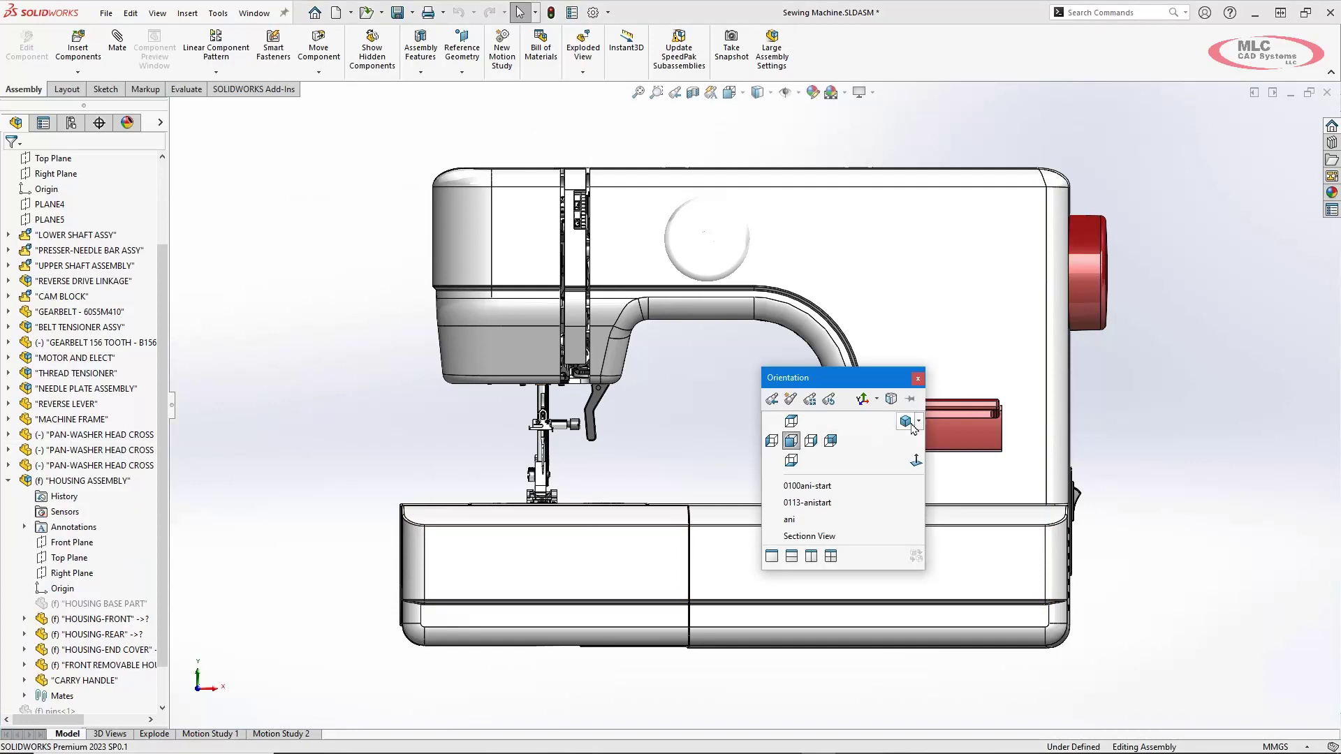
{"action": "left_click", "coordinate": [901, 421]}
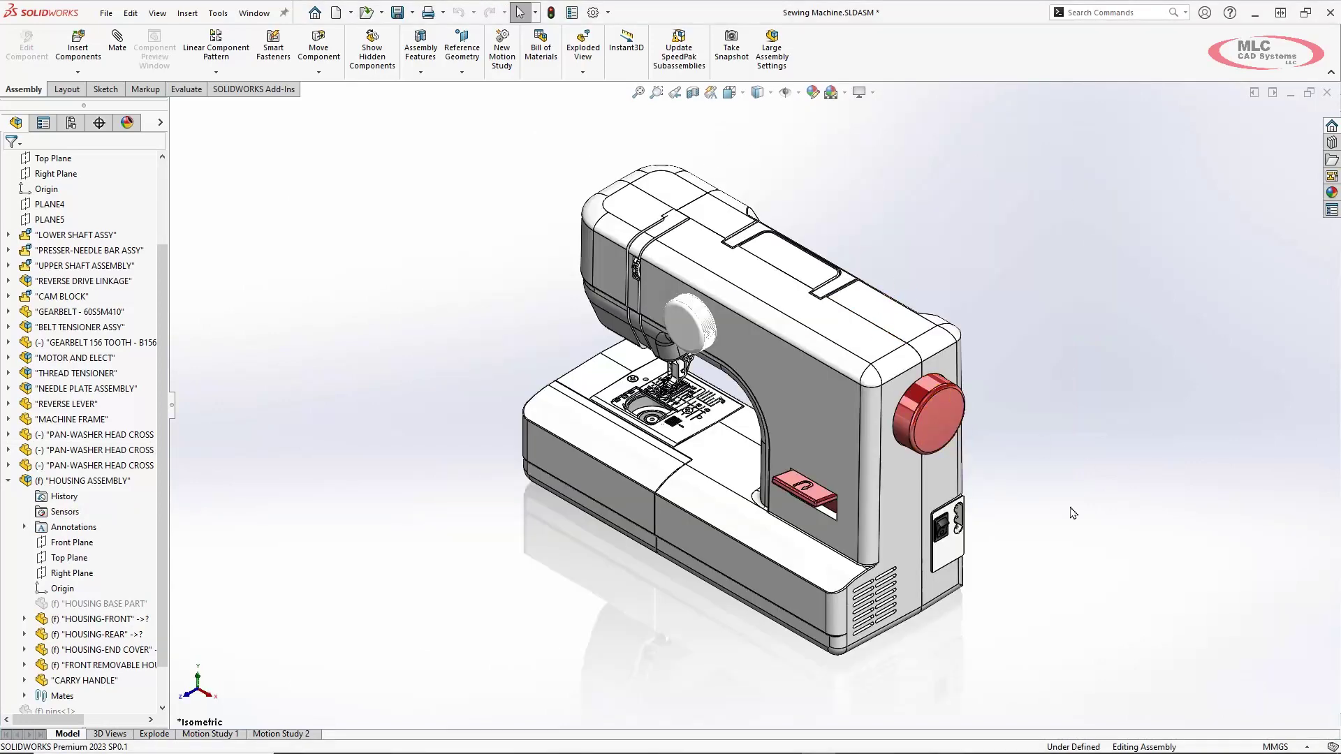
{"action": "right_click", "coordinate": [291, 737]}
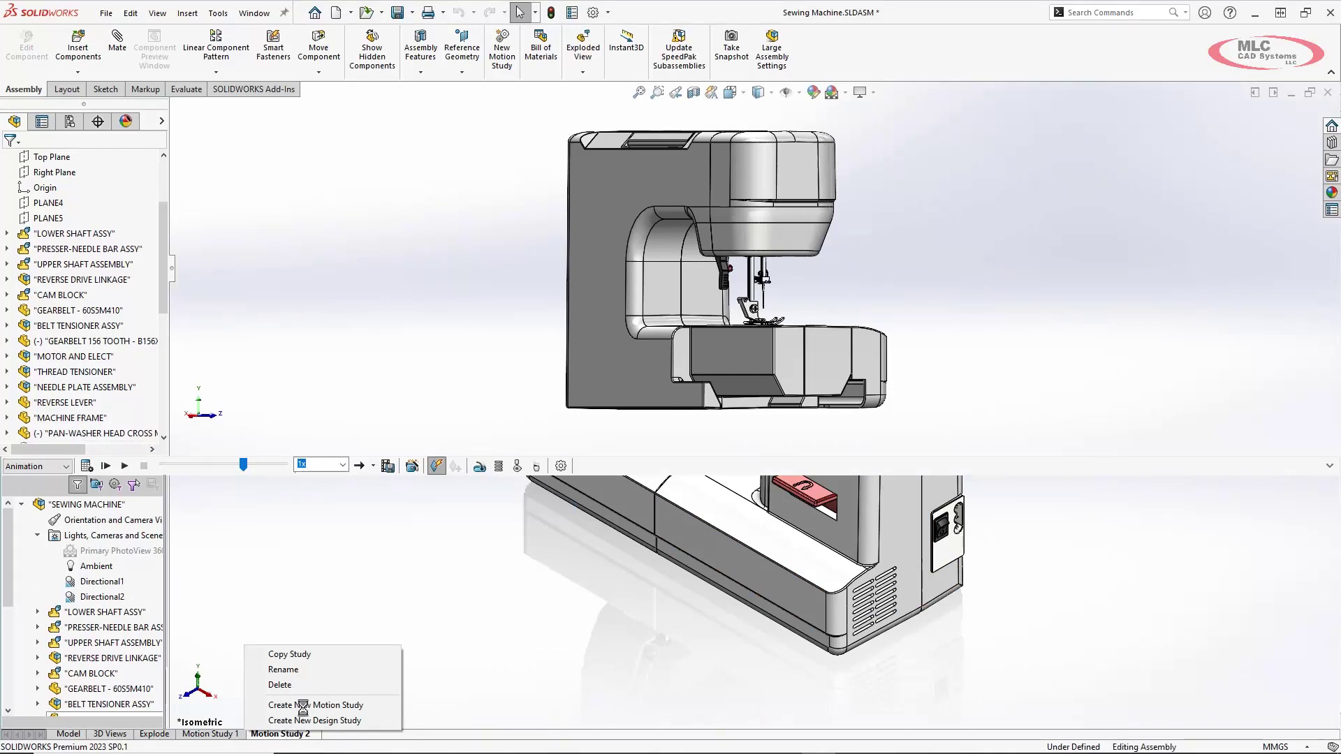
{"action": "left_click", "coordinate": [305, 706]}
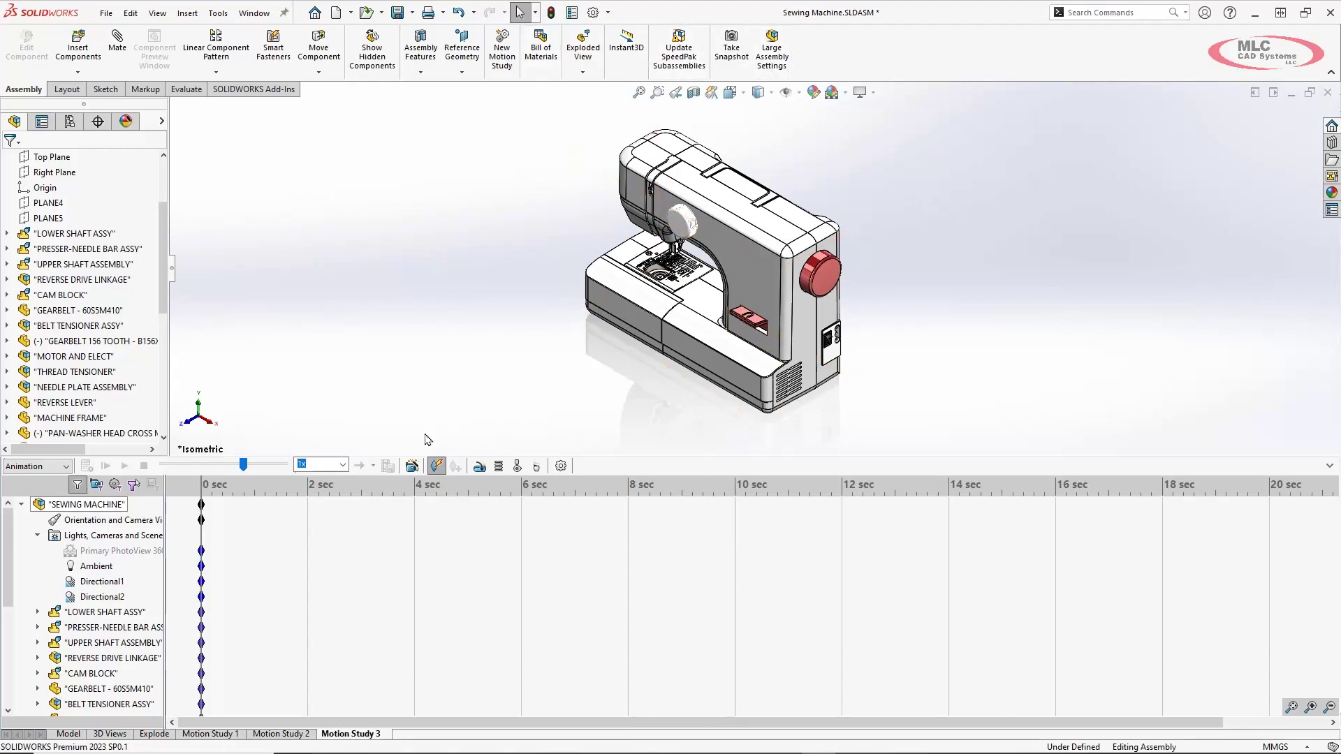
Step: Run the Animation Wizard for 2 rotations about the Y-axis over 10 seconds
{"action": "left_click", "coordinate": [419, 468]}
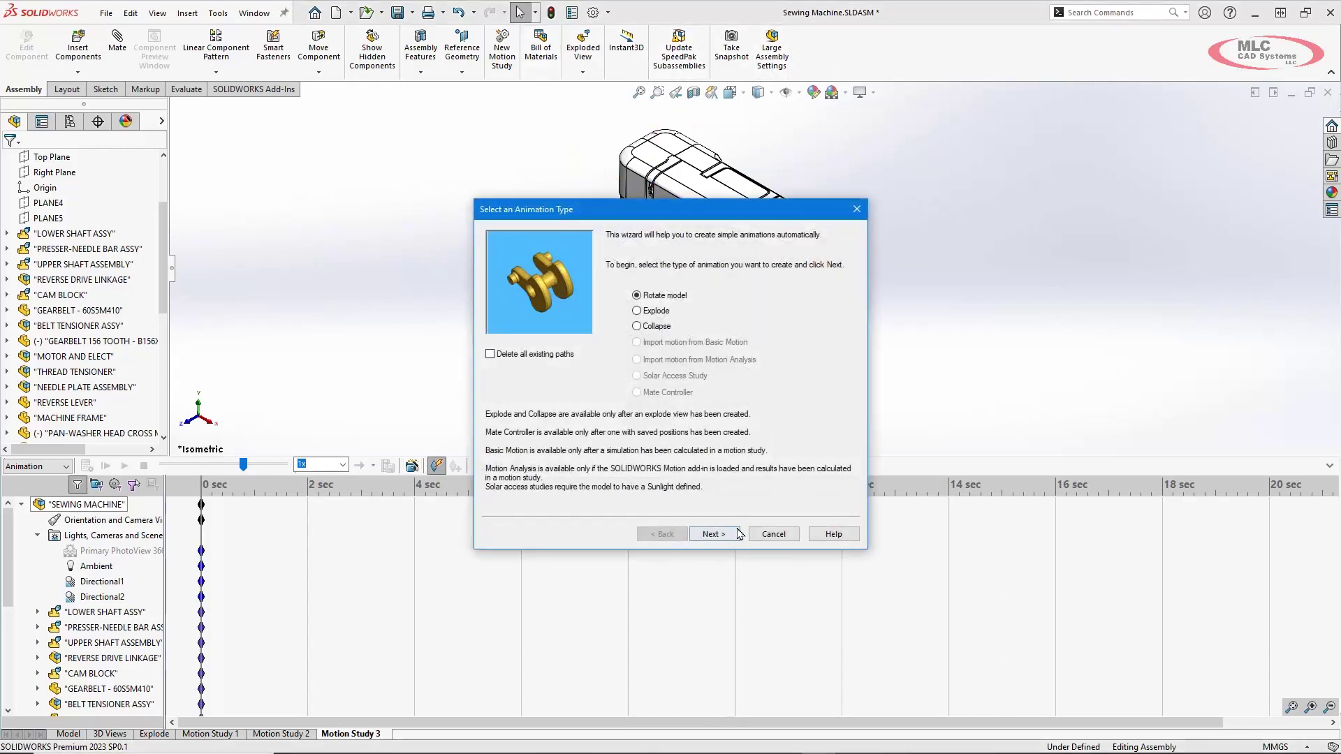
{"action": "left_click", "coordinate": [736, 534]}
{"action": "double_click", "coordinate": [713, 311]}
{"action": "type", "text": "2"}
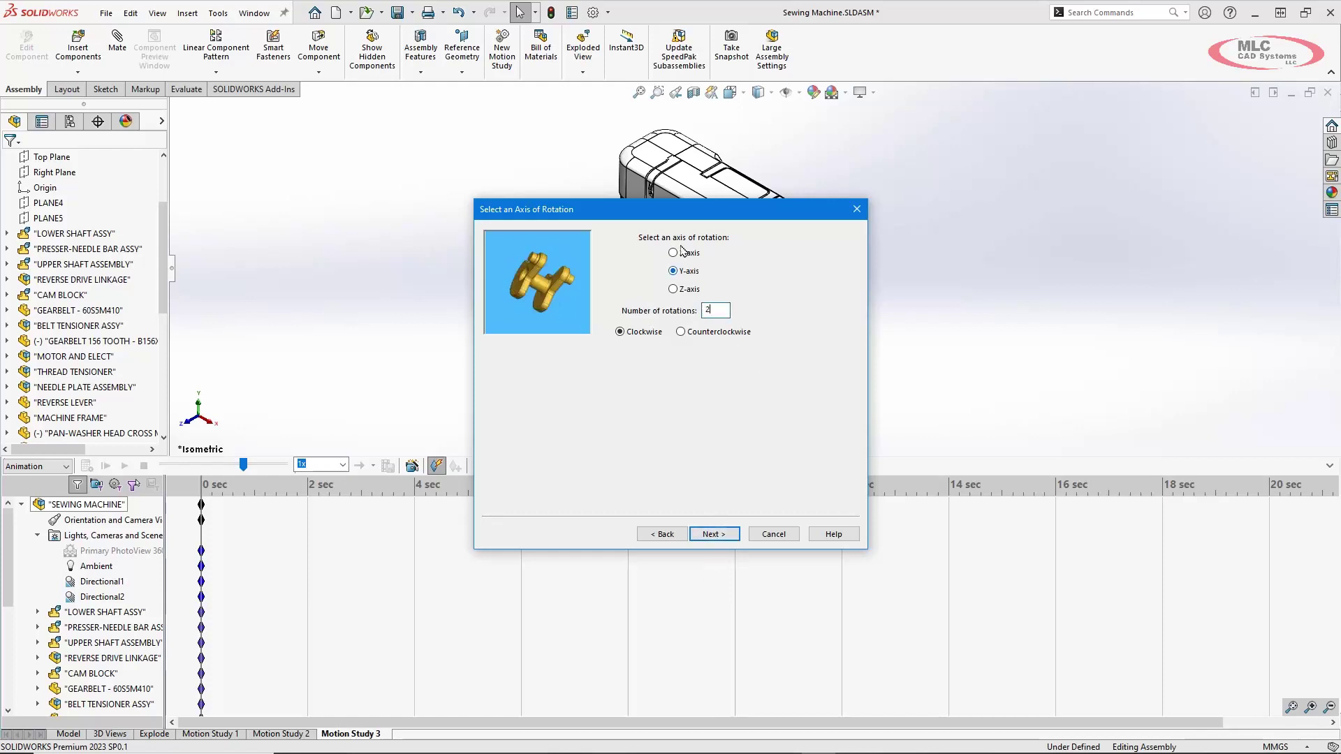
{"action": "left_click", "coordinate": [719, 536]}
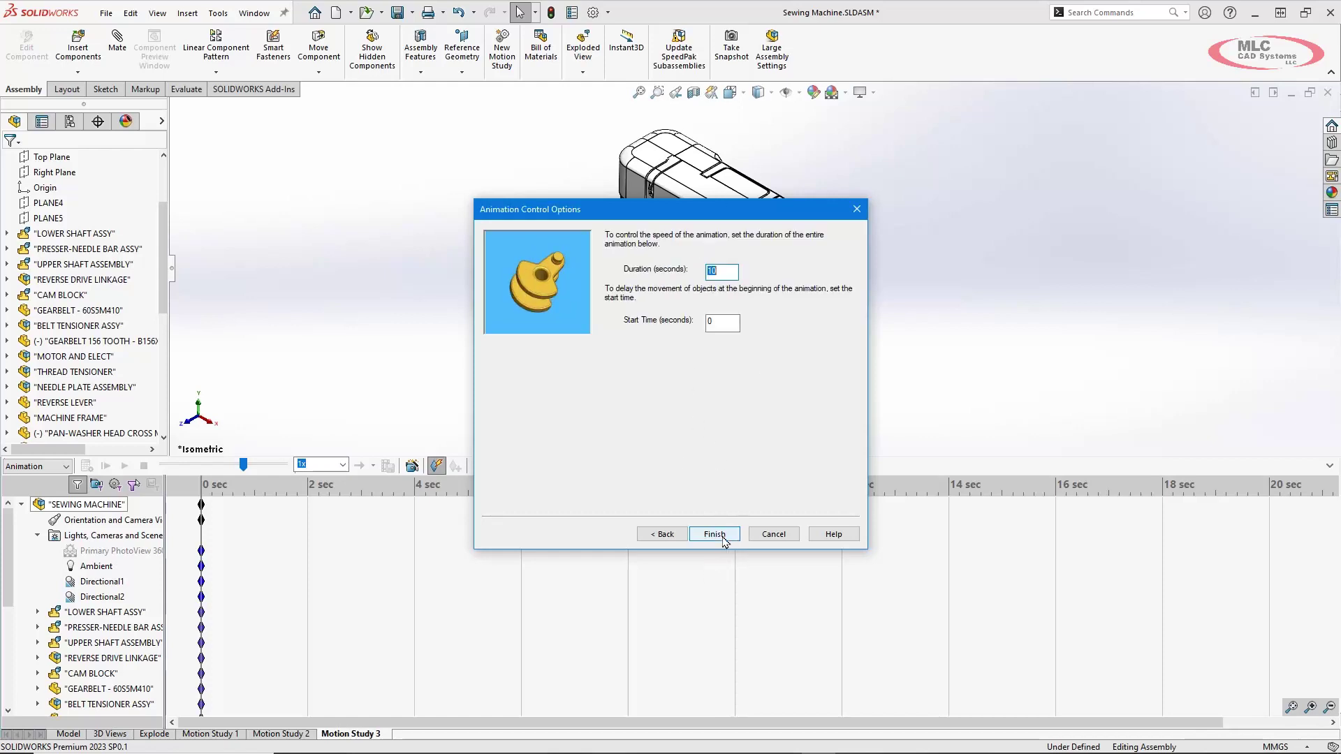
{"action": "left_click", "coordinate": [723, 538]}
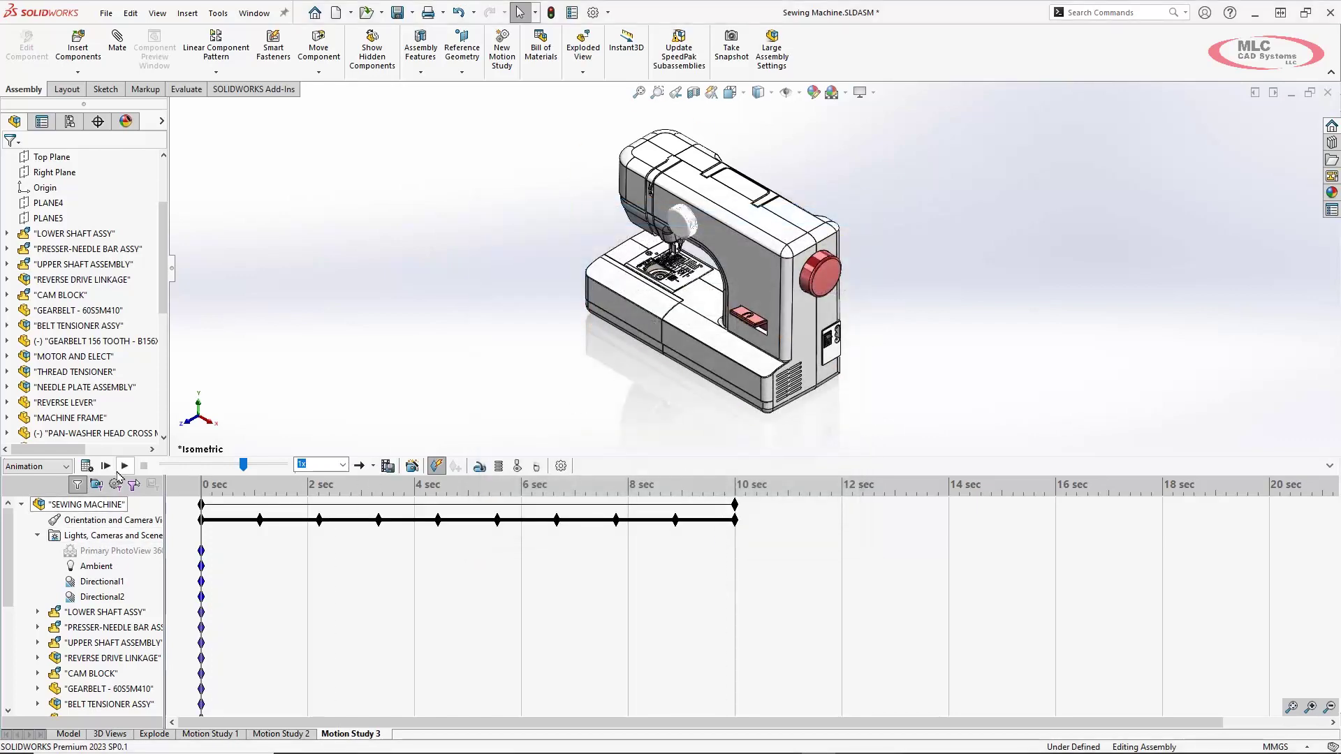
Step: Play the two-turn rotation in Motion Study 3, then go back to the Model tab
{"action": "left_click", "coordinate": [123, 467]}
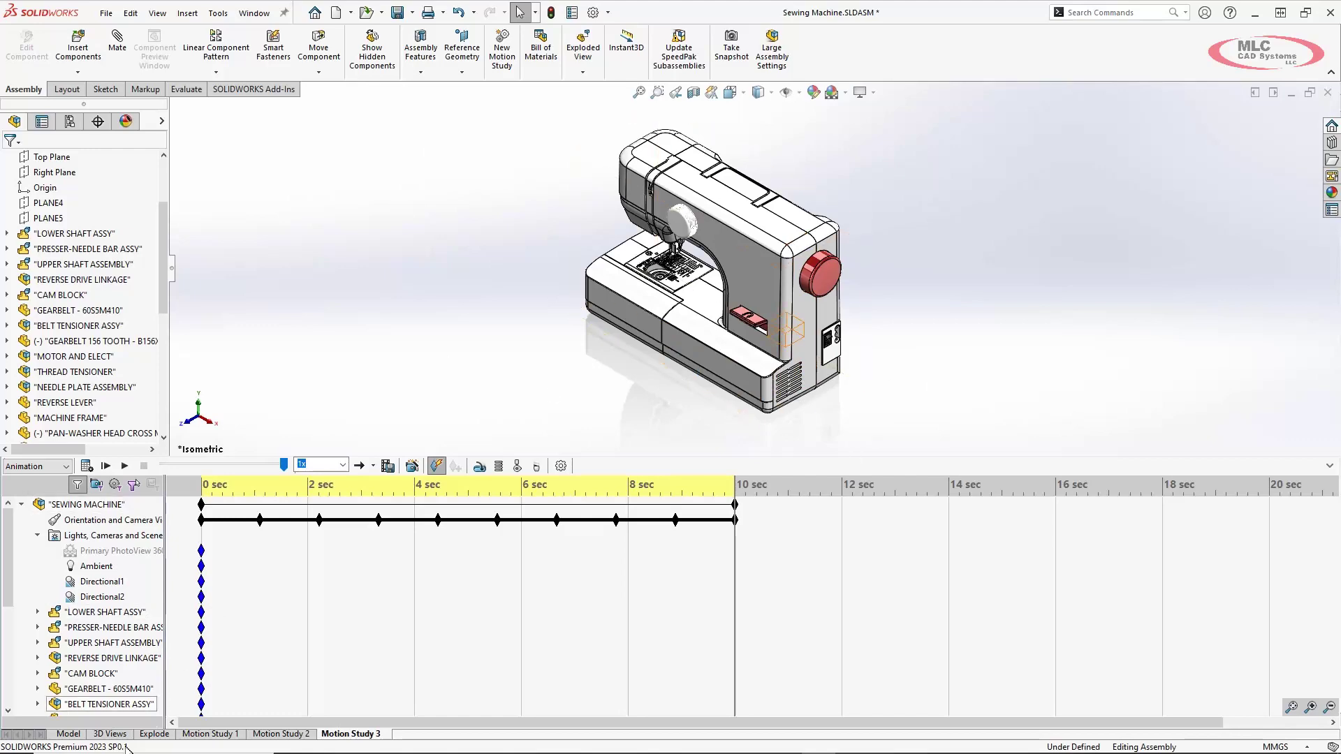
{"action": "left_click", "coordinate": [69, 735]}
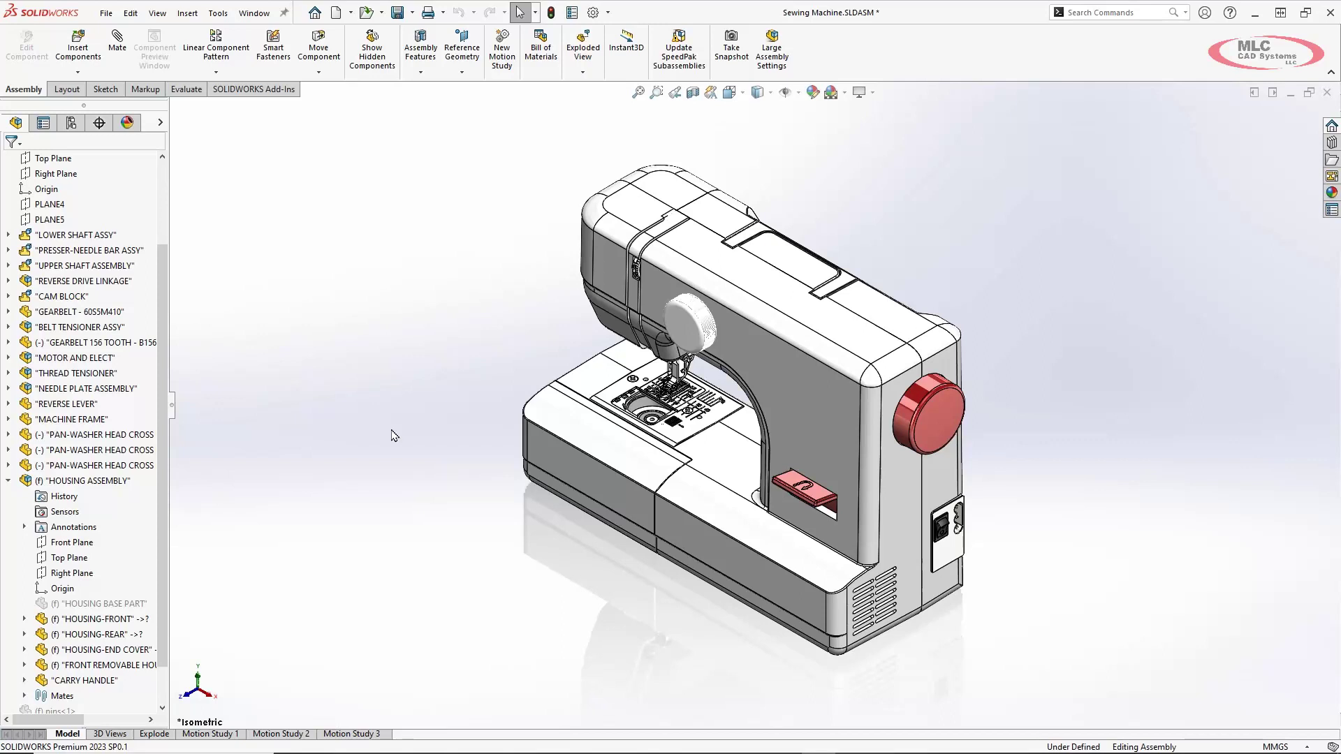
Step: Open a new sketch, Sketch7, on the assembly's Front Plane
{"action": "scroll", "coordinate": [83, 279], "scroll_direction": "up", "scroll_amount": 3}
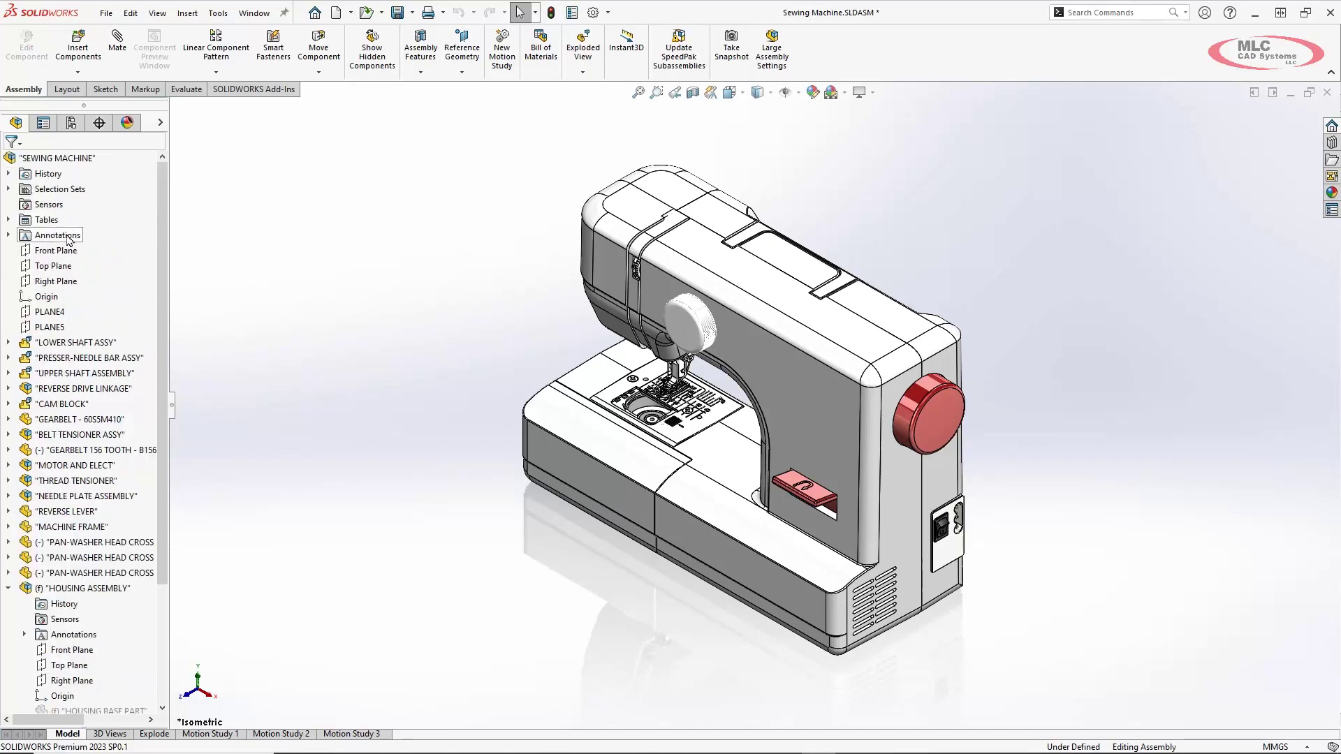
{"action": "left_click", "coordinate": [58, 250]}
{"action": "left_click", "coordinate": [69, 226]}
Step: Draw a horizontal line across the front of the sewing machine
{"action": "left_click", "coordinate": [303, 269]}
{"action": "right_click_drag", "start_coordinate": [303, 267], "coordinate": [389, 433]}
{"action": "left_click", "coordinate": [391, 426]}
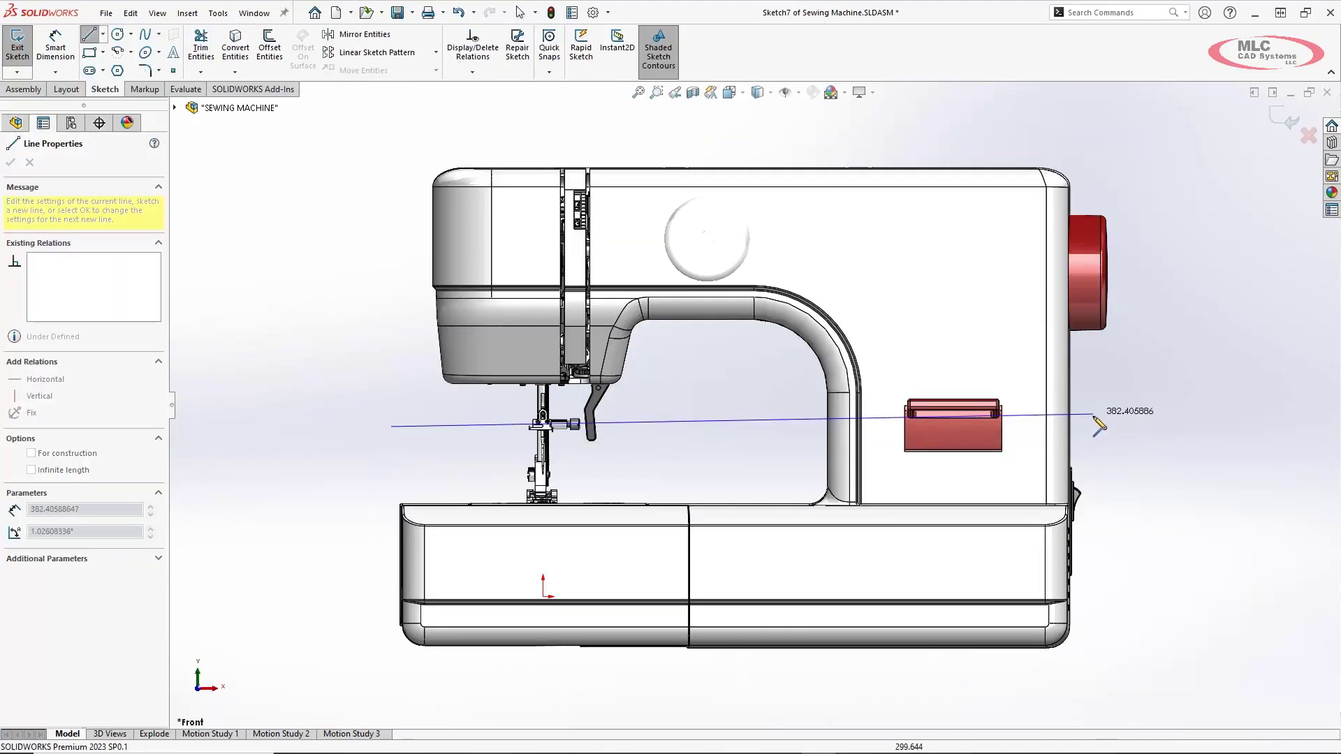
{"action": "left_click", "coordinate": [1106, 426]}
{"action": "key", "text": "Escape"}
{"action": "scroll", "coordinate": [992, 416], "scroll_direction": "down", "scroll_amount": 5}
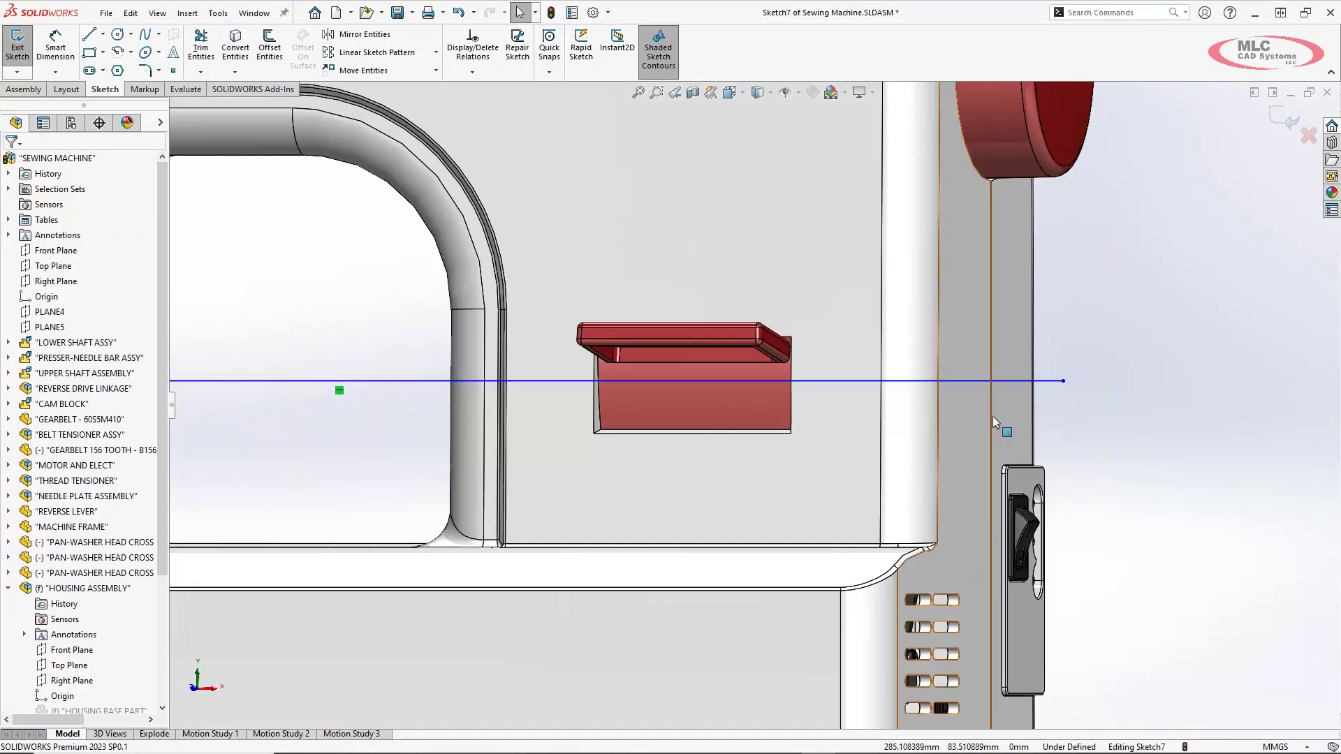
Step: Make both line endpoints coincident with the housing's left and right side edges
{"action": "left_click", "coordinate": [1064, 382]}
{"action": "left_click", "coordinate": [1069, 383], "text": "ctrl"}
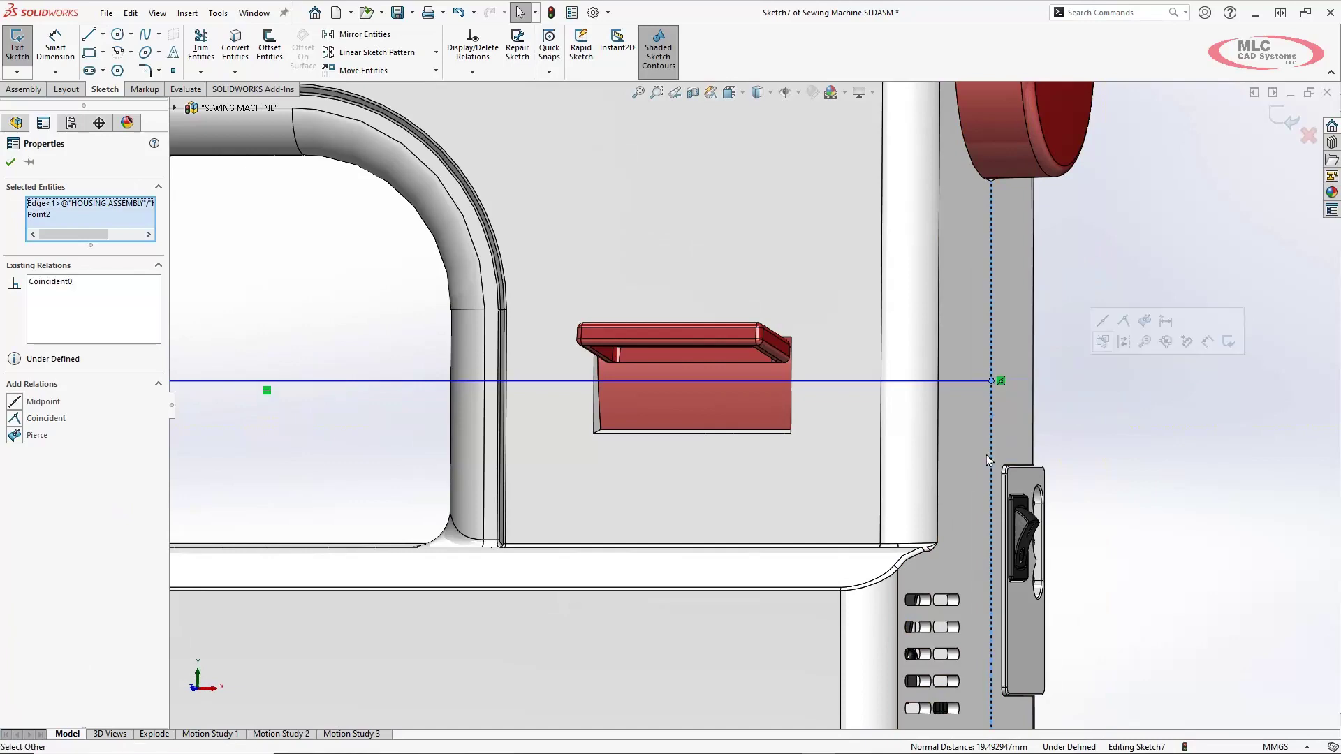
{"action": "key", "text": "f"}
{"action": "left_click", "coordinate": [587, 412]}
{"action": "scroll", "coordinate": [661, 457], "scroll_direction": "down", "scroll_amount": 5}
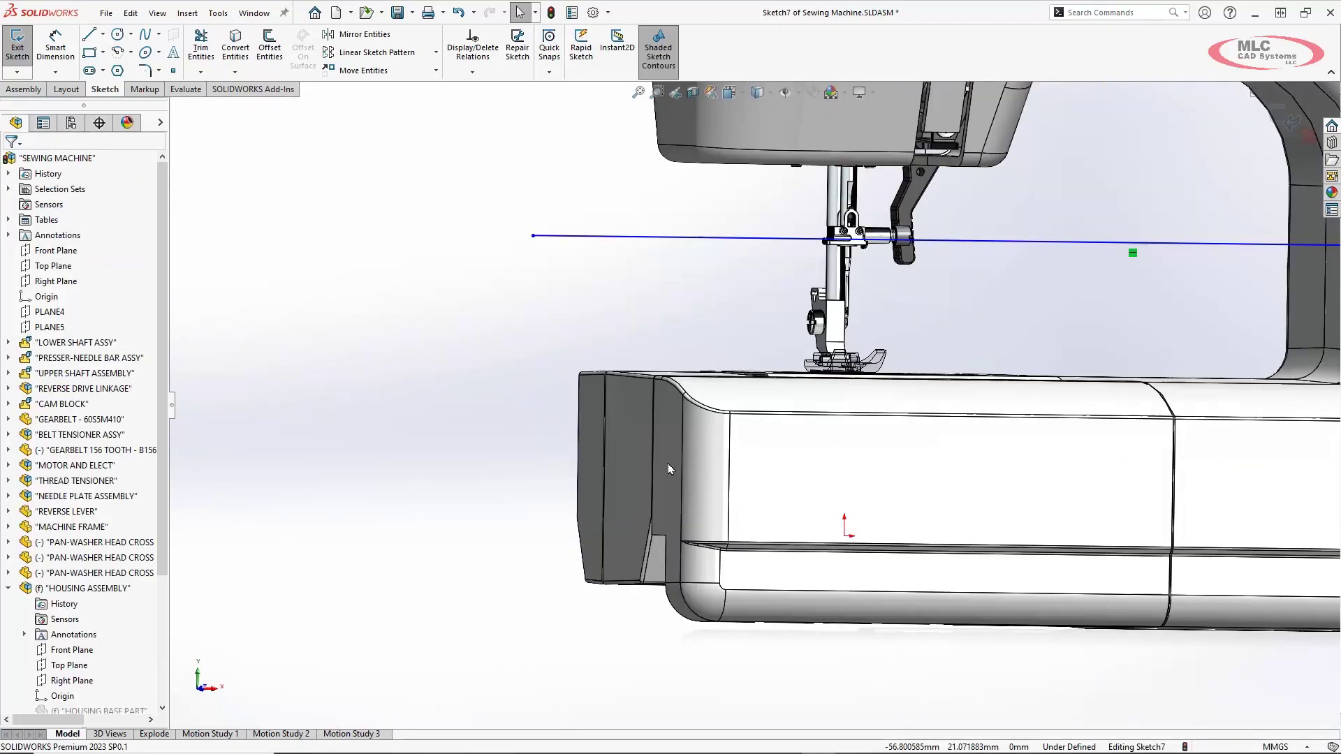
{"action": "left_click", "coordinate": [605, 409]}
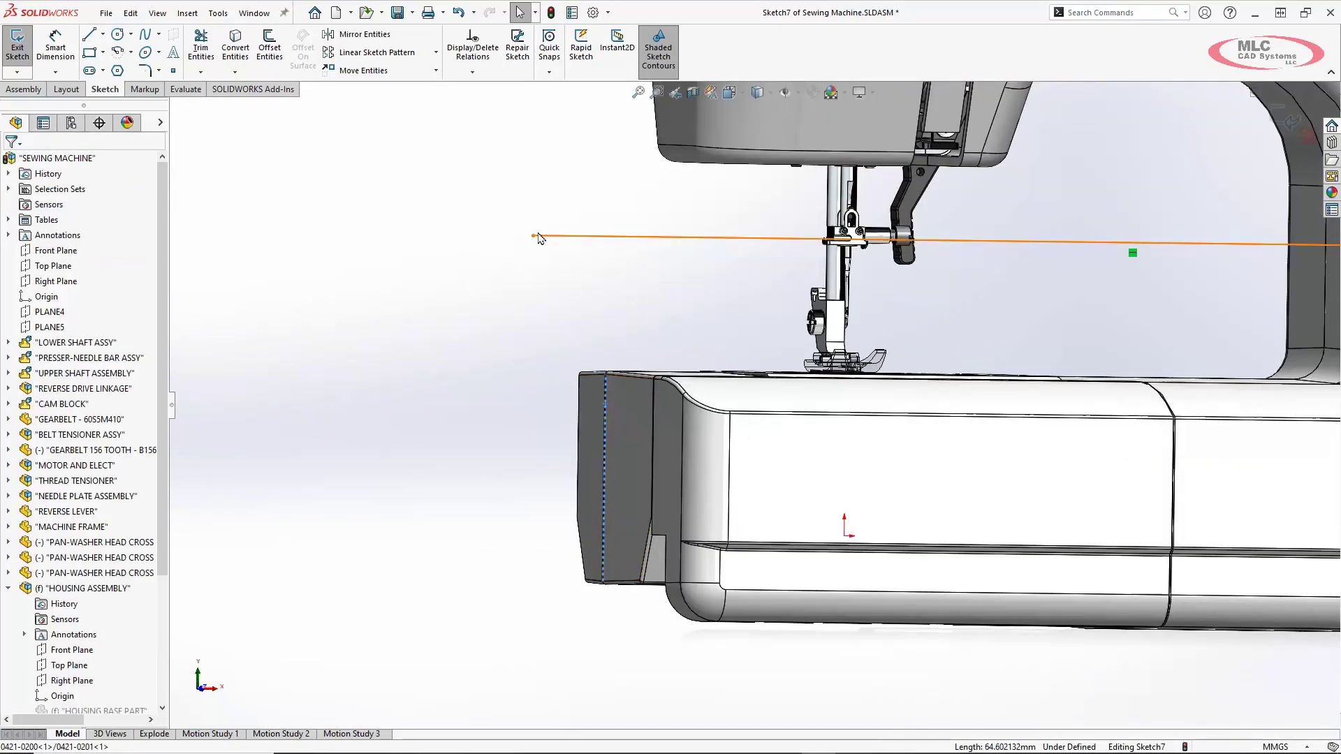
{"action": "left_click", "coordinate": [534, 235], "text": "ctrl"}
{"action": "left_click", "coordinate": [596, 172]}
{"action": "left_click", "coordinate": [547, 218]}
Step: Place a point at the line's midpoint, lower the line slightly, and exit Sketch7
{"action": "left_click", "coordinate": [173, 72]}
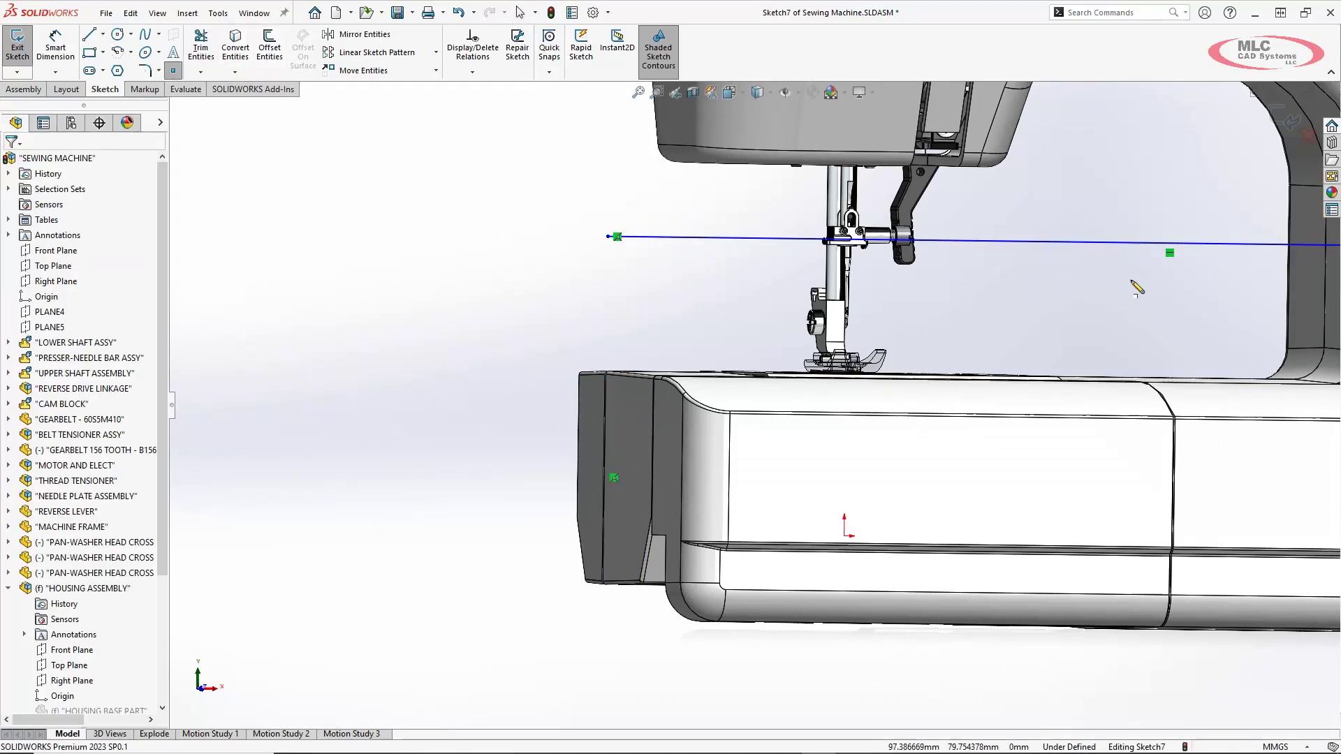
{"action": "left_click", "coordinate": [1170, 243]}
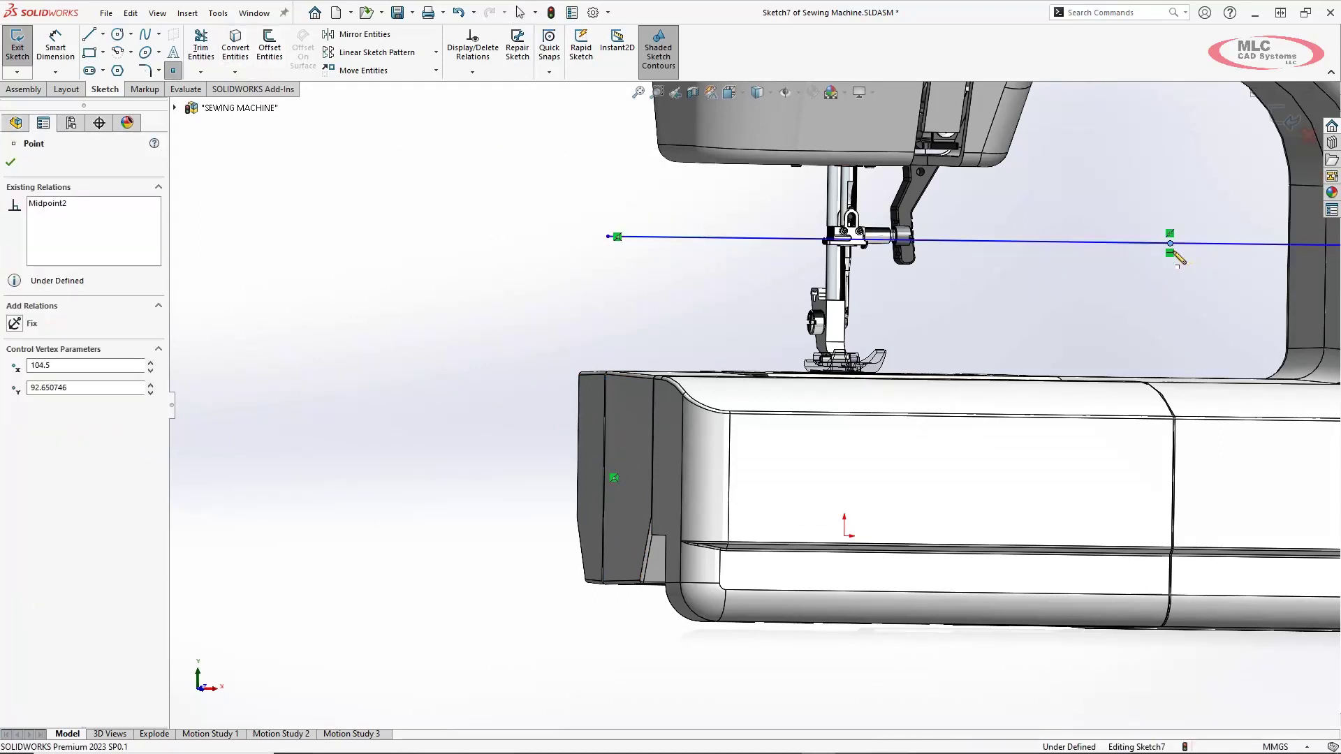
{"action": "key", "text": "f"}
{"action": "scroll", "coordinate": [1032, 387], "scroll_direction": "down", "scroll_amount": 3}
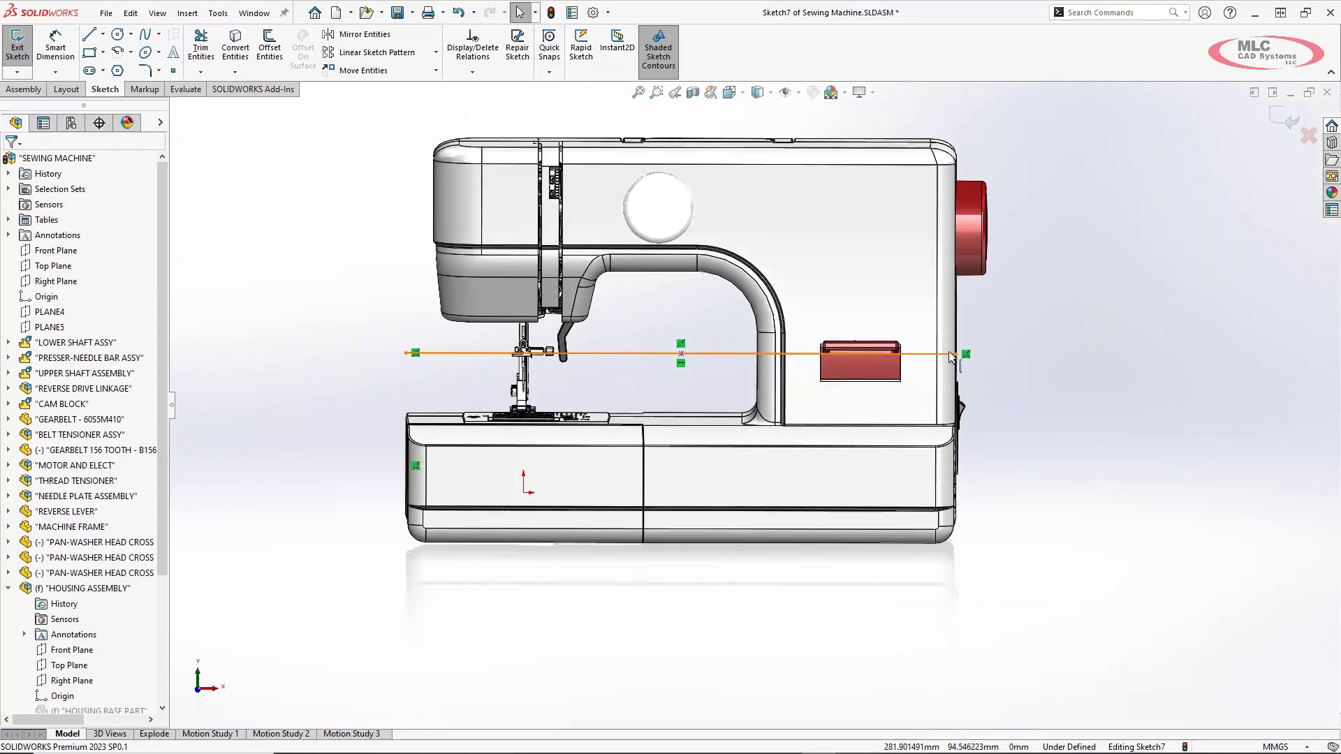
{"action": "left_click", "coordinate": [956, 372]}
{"action": "left_click_drag", "start_coordinate": [955, 377], "coordinate": [965, 384]}
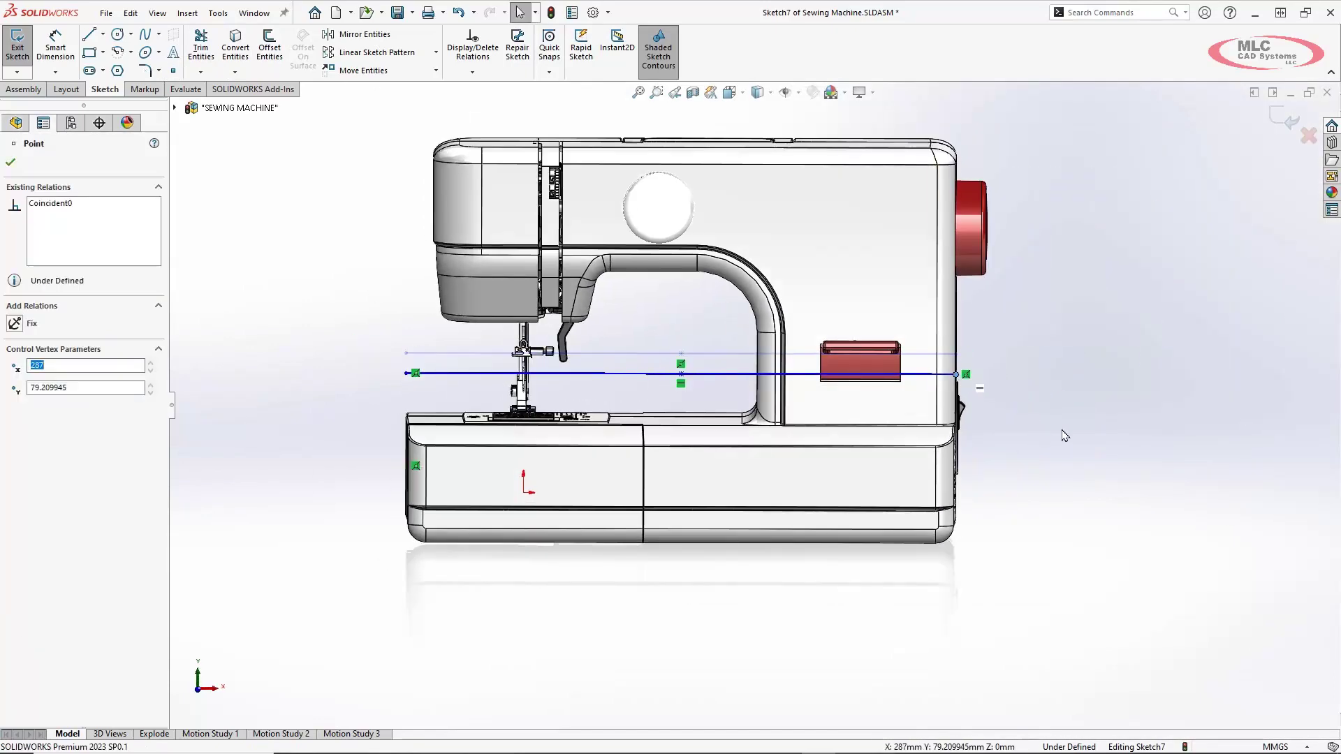
{"action": "middle_click_drag", "start_coordinate": [1063, 436], "coordinate": [1047, 429]}
{"action": "left_click", "coordinate": [1094, 304]}
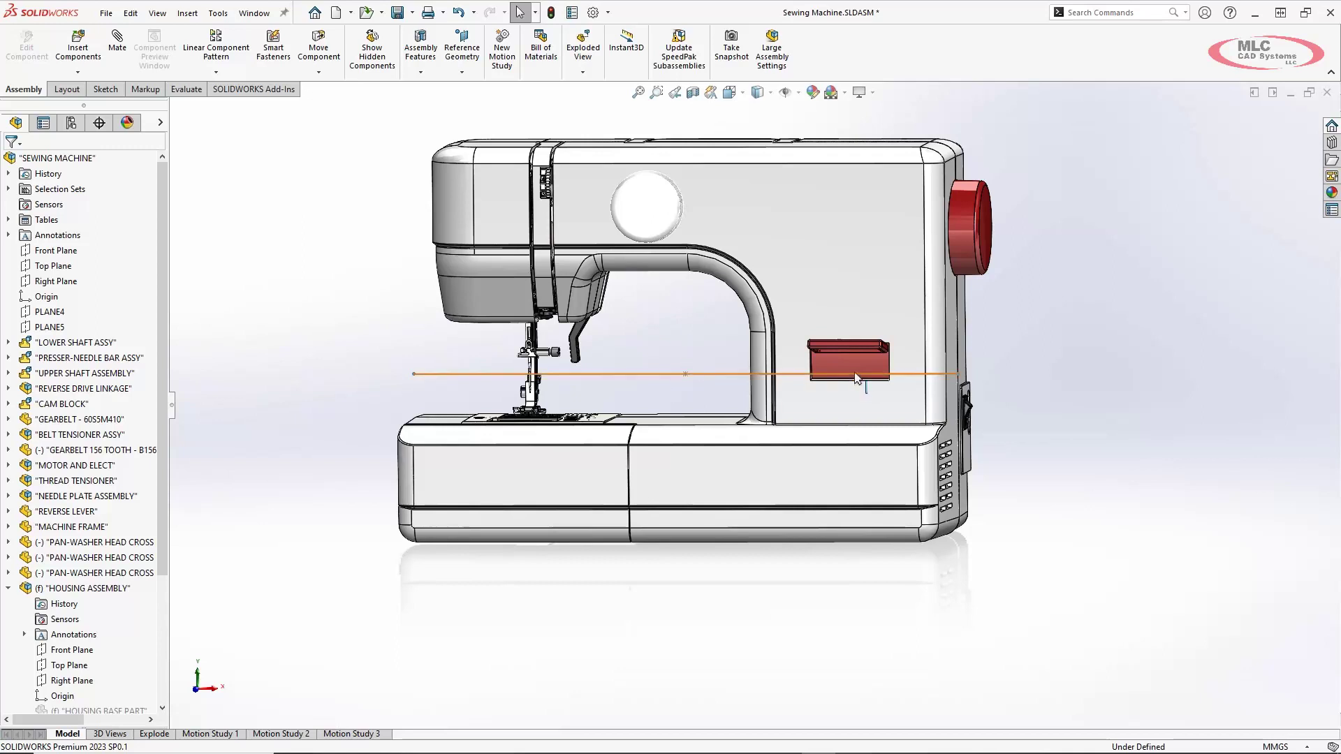
{"action": "scroll", "coordinate": [686, 352], "scroll_direction": "up", "scroll_amount": 4}
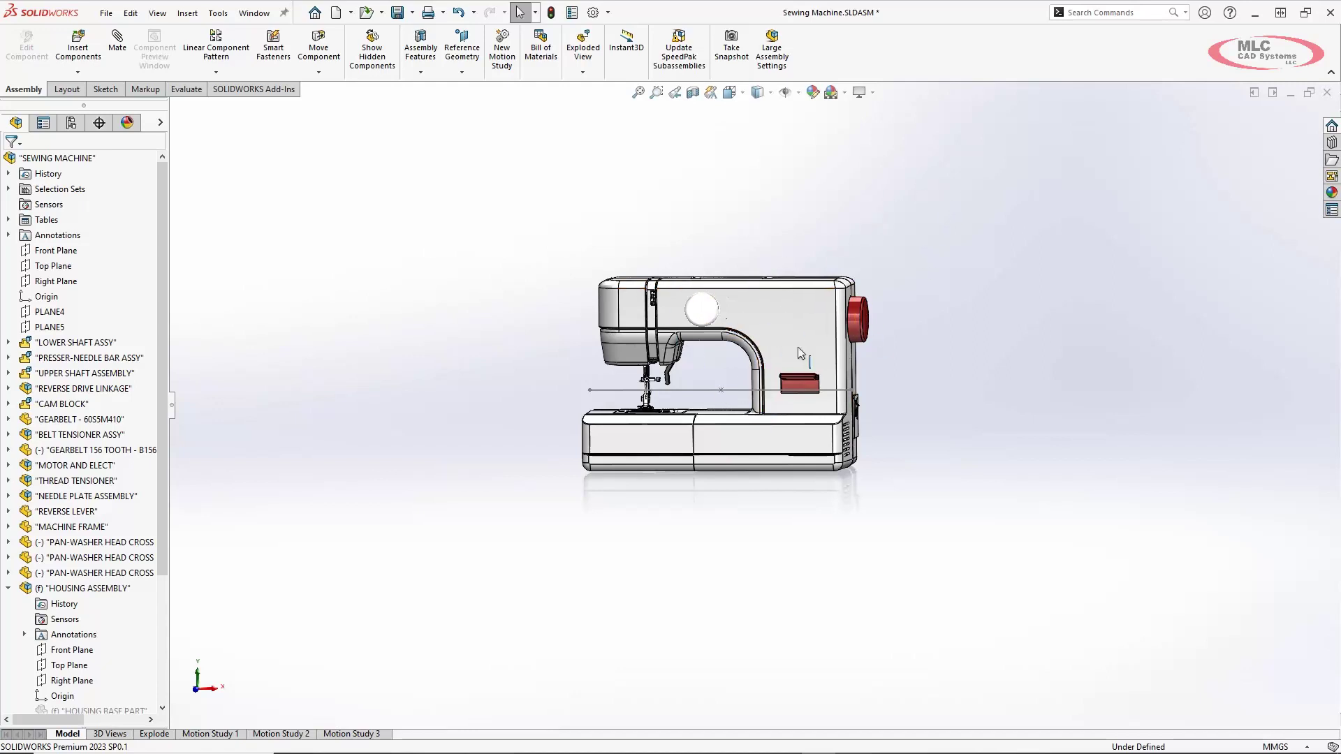
Step: Create PLANE8 as an offset plane 300 mm above the Top Plane
{"action": "left_click", "coordinate": [54, 267]}
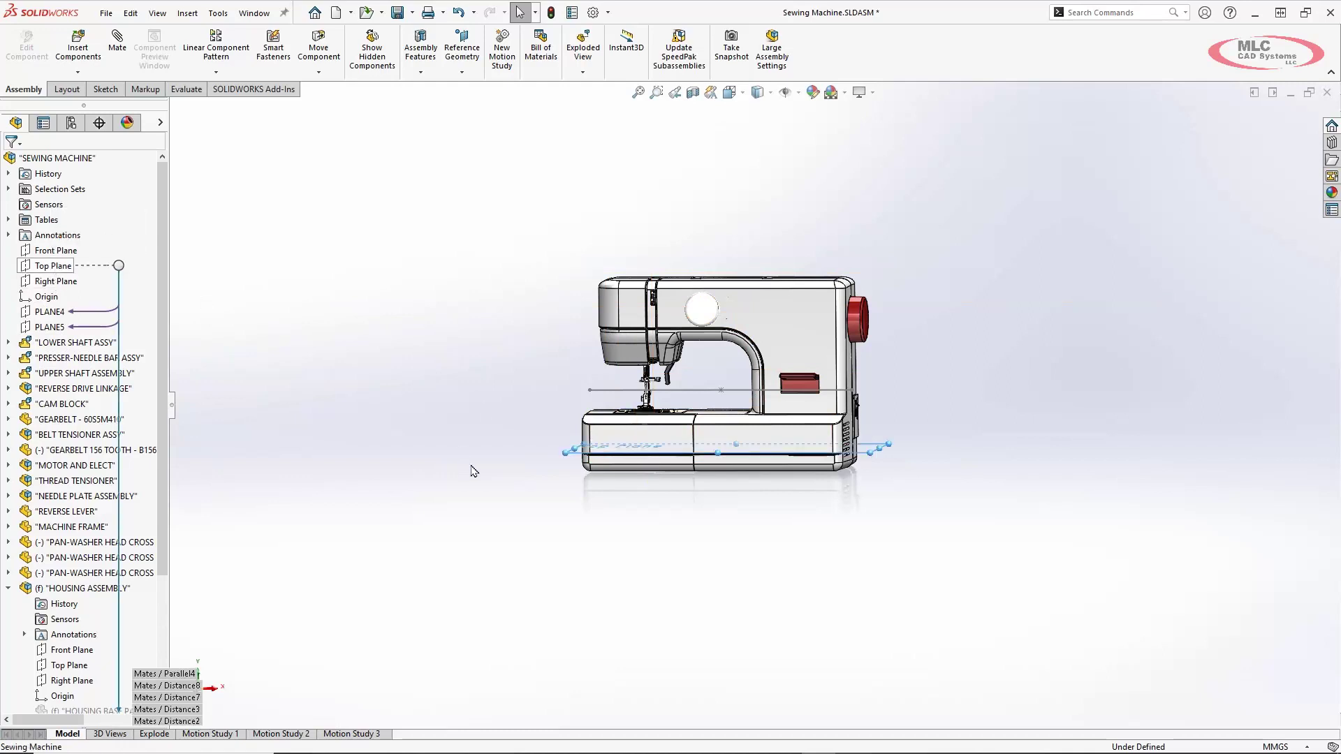
{"action": "key", "text": "Down"}
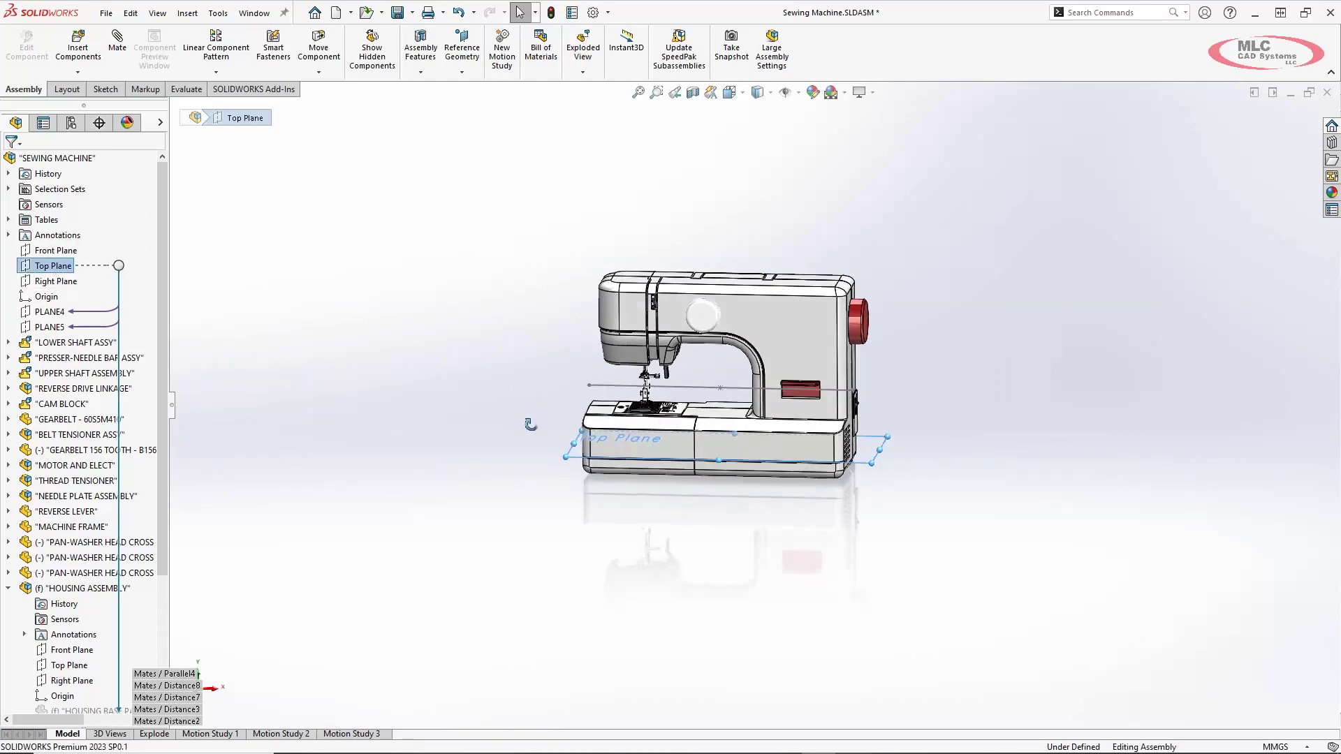
{"action": "left_click_drag", "start_coordinate": [575, 465], "coordinate": [581, 256], "text": "ctrl"}
{"action": "type", "text": "36"}
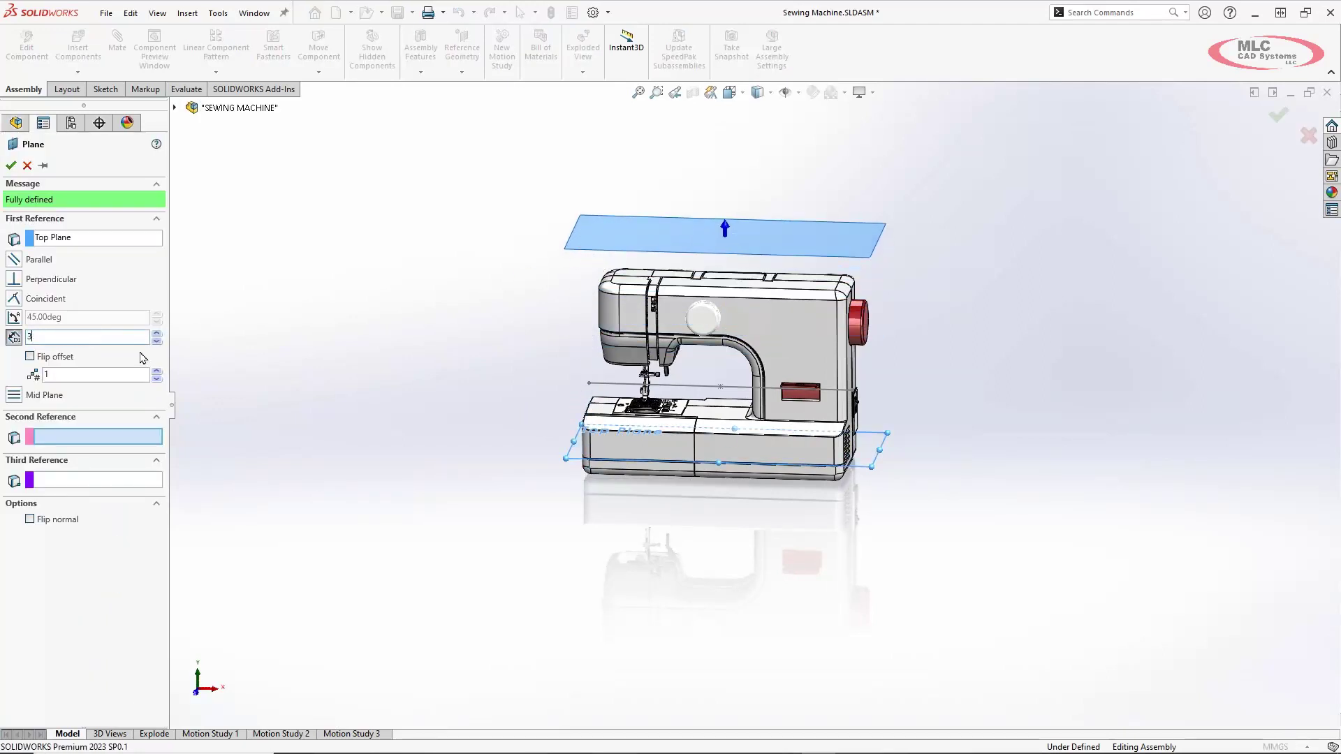
{"action": "key", "text": "Return"}
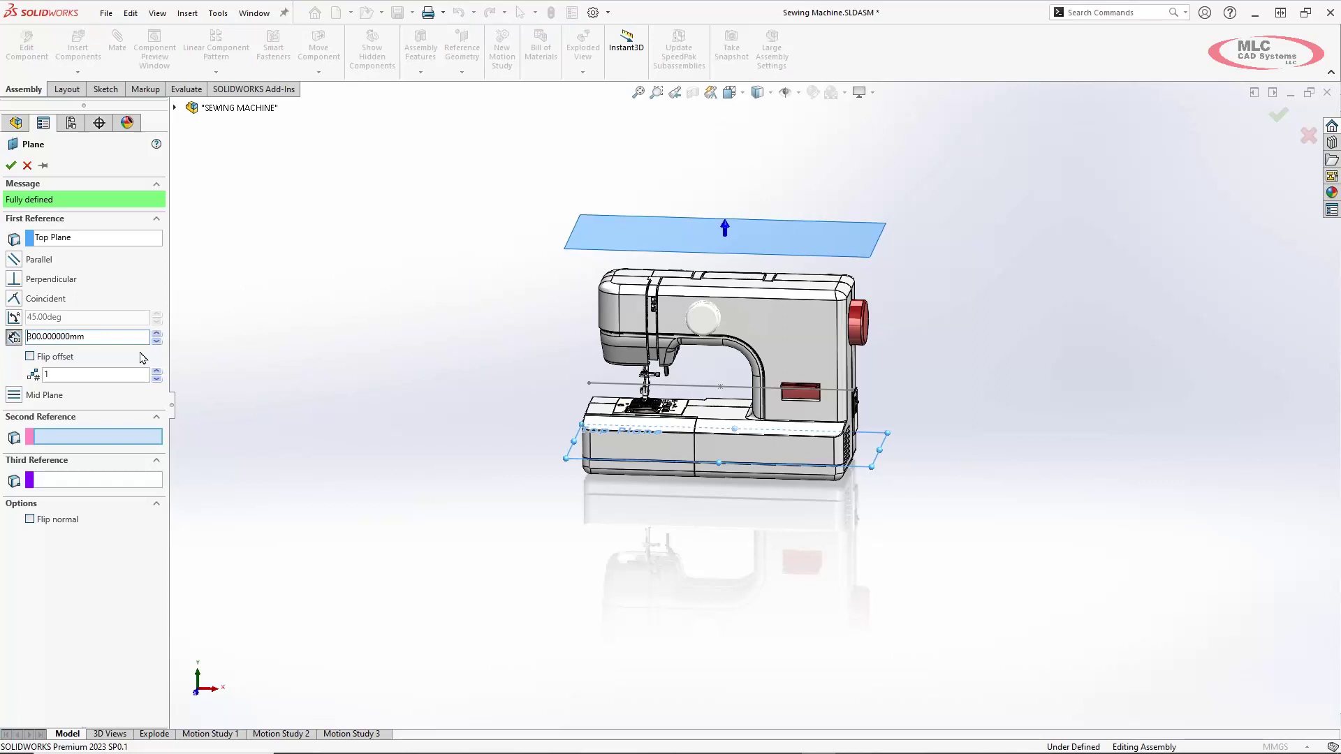
{"action": "left_click", "coordinate": [11, 166]}
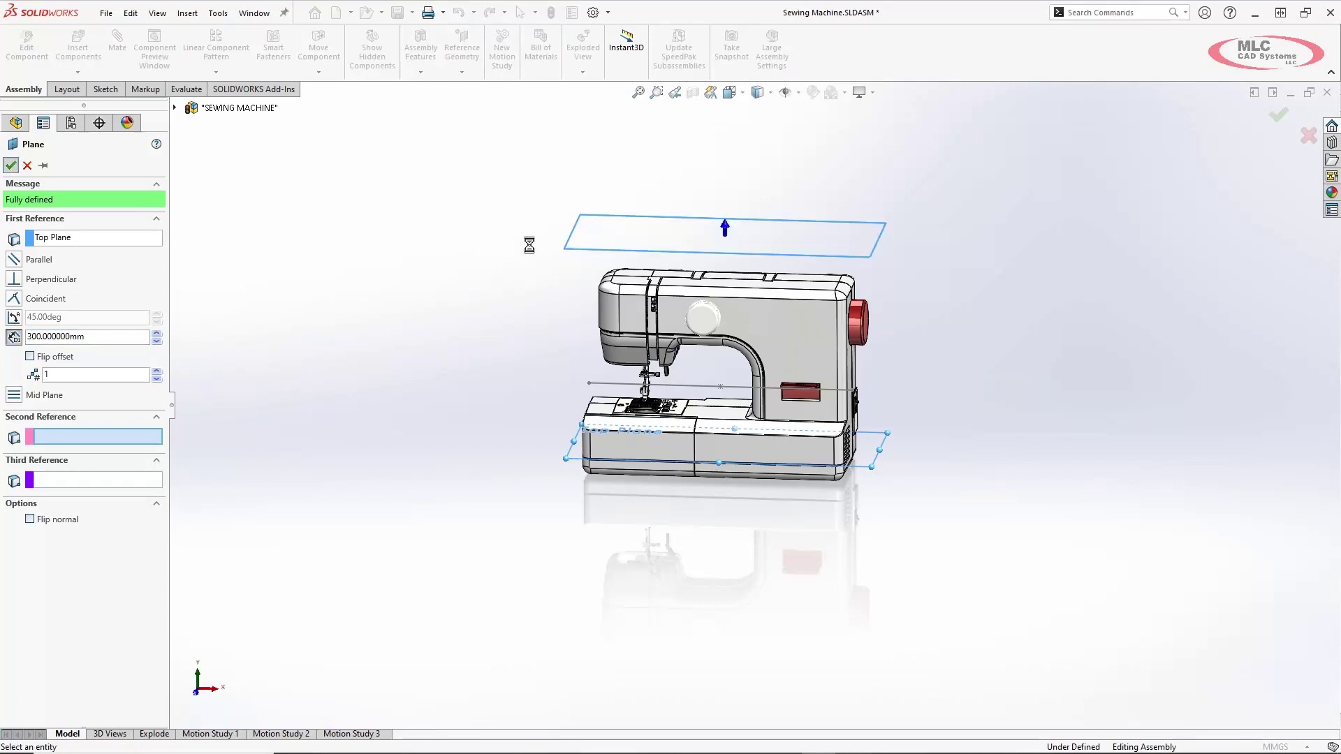
{"action": "right_click", "coordinate": [594, 255]}
Step: On PLANE8, sketch a 356.78° centerpoint arc around the machine, centred on the midpoint point
{"action": "left_click", "coordinate": [632, 228]}
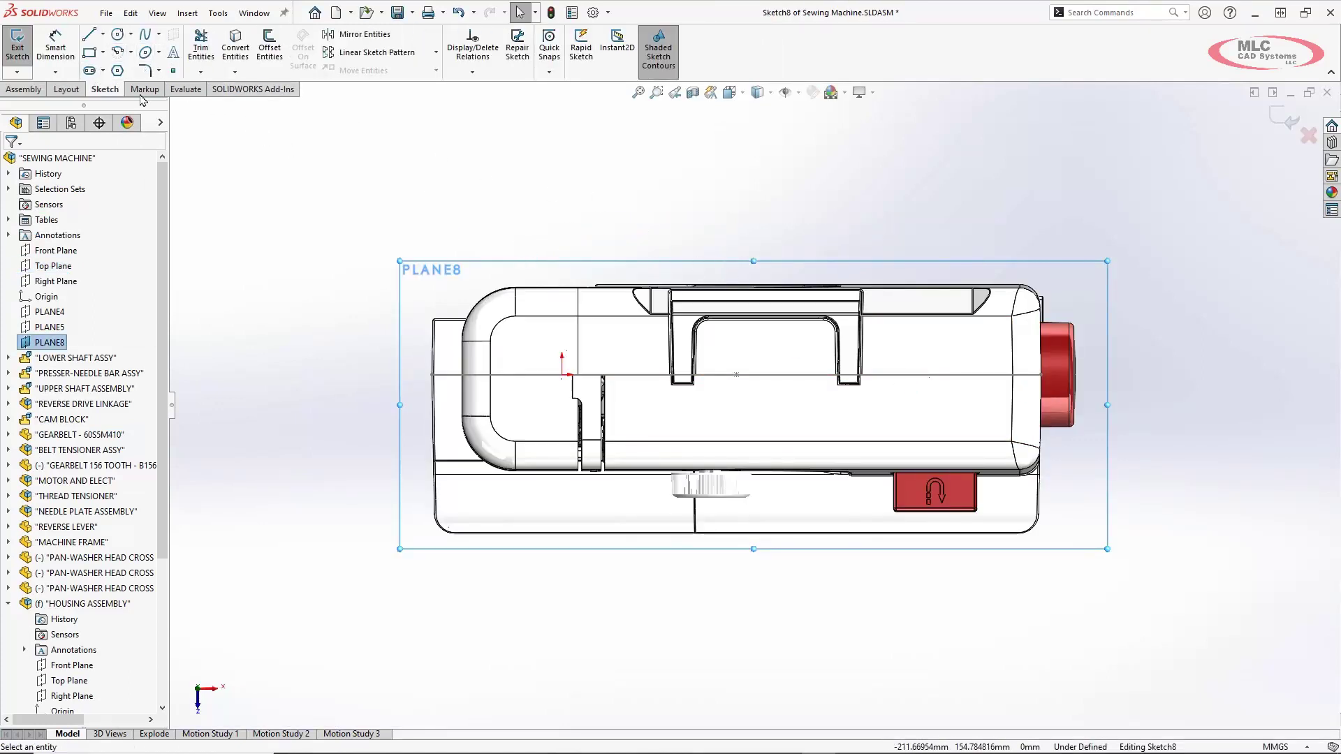
{"action": "left_click", "coordinate": [118, 54]}
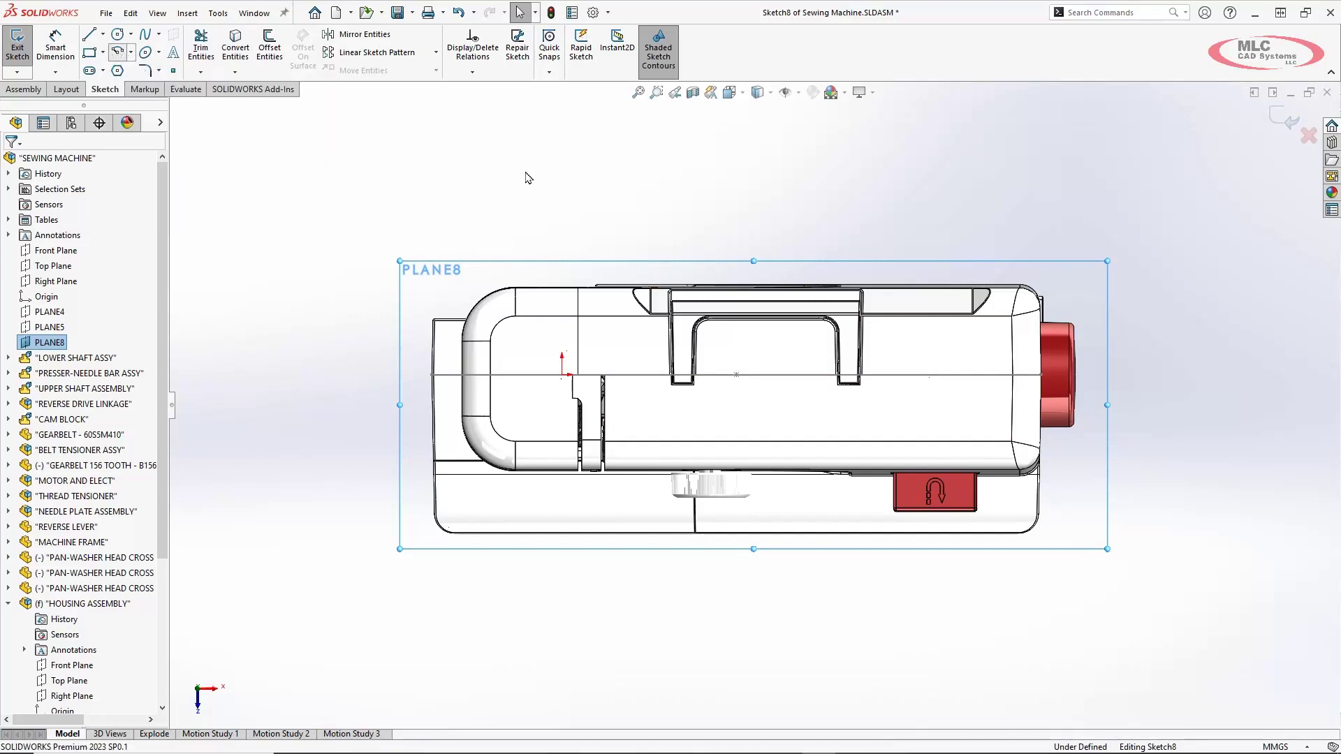
{"action": "left_click", "coordinate": [743, 380]}
{"action": "scroll", "coordinate": [768, 392], "scroll_direction": "up", "scroll_amount": 6}
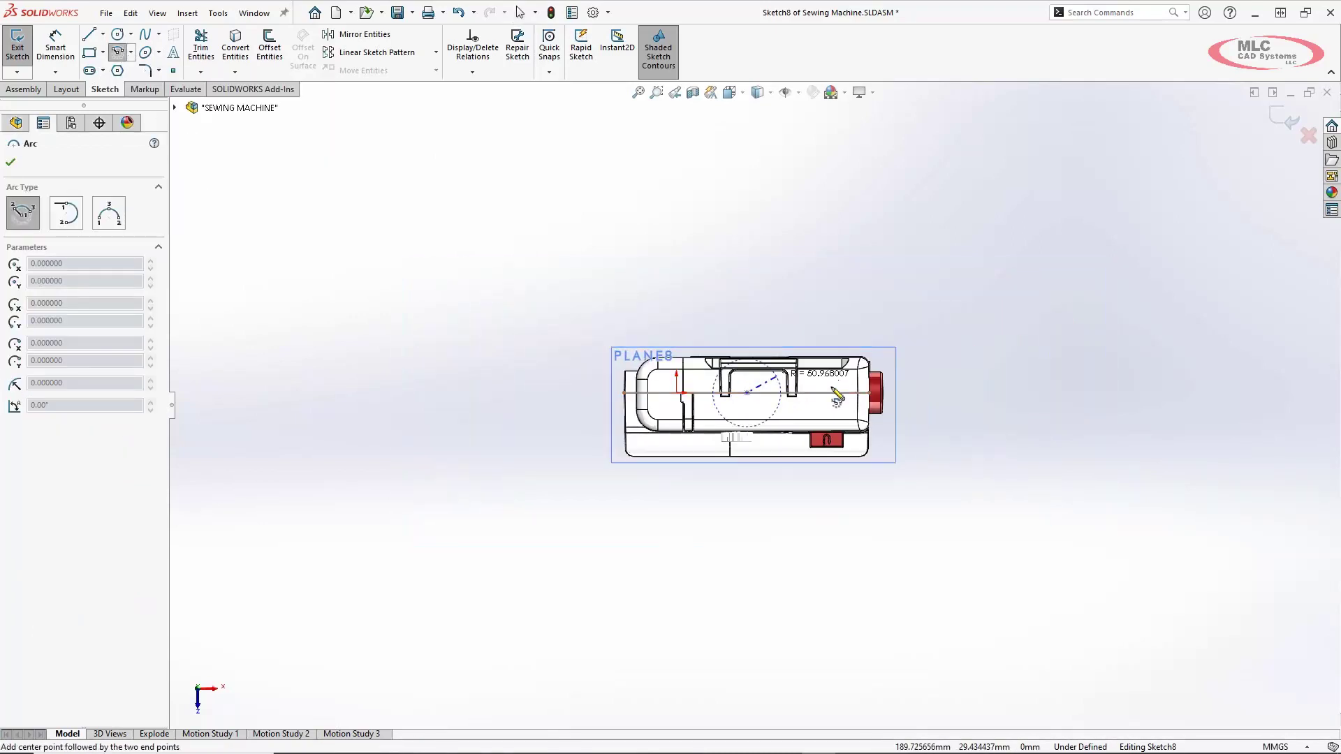
{"action": "left_click", "coordinate": [859, 511]}
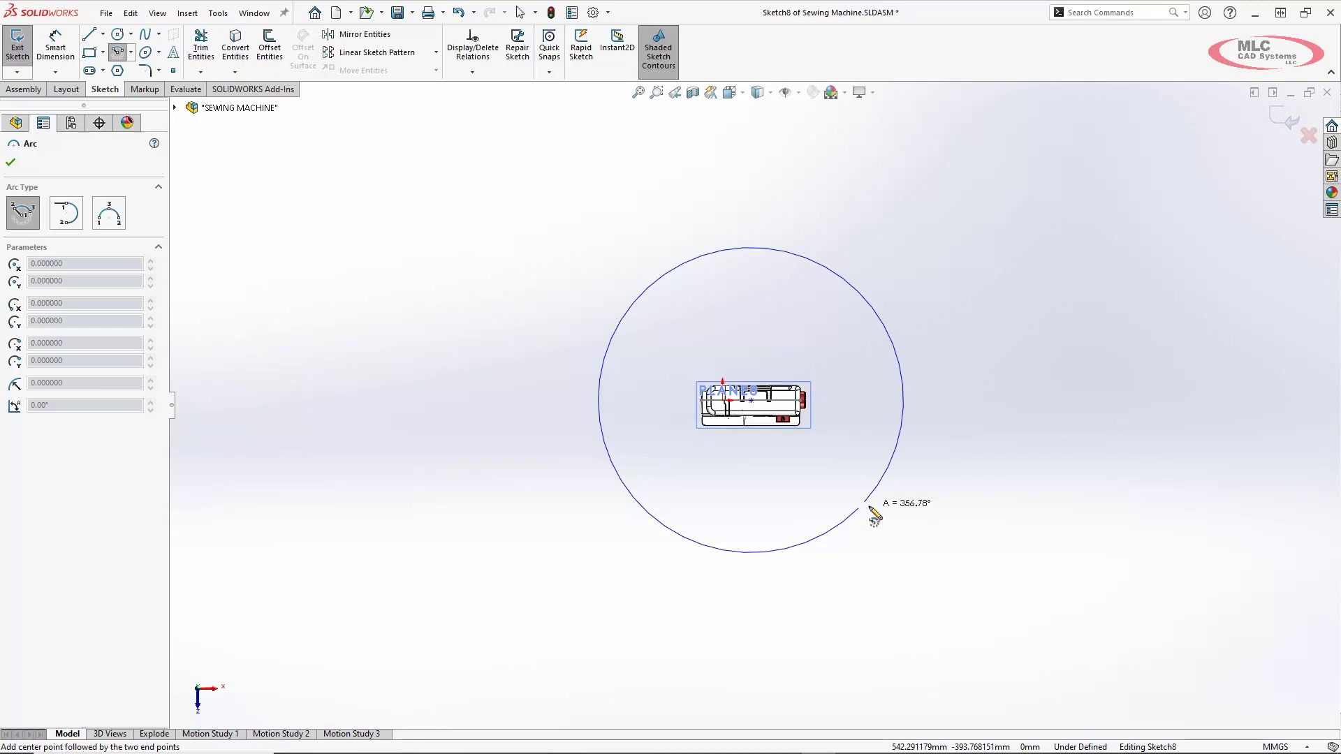
{"action": "left_click", "coordinate": [874, 516]}
{"action": "scroll", "coordinate": [874, 531], "scroll_direction": "down", "scroll_amount": 3}
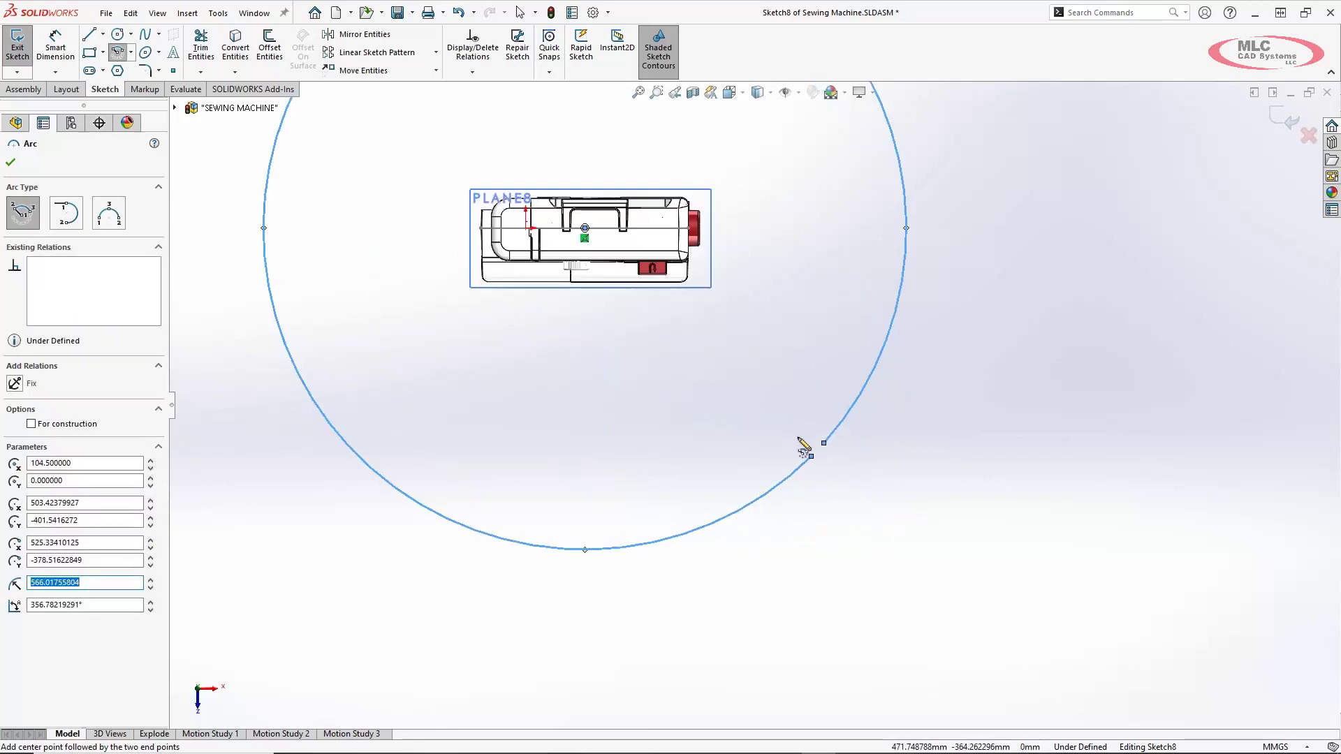
{"action": "key", "text": "Escape"}
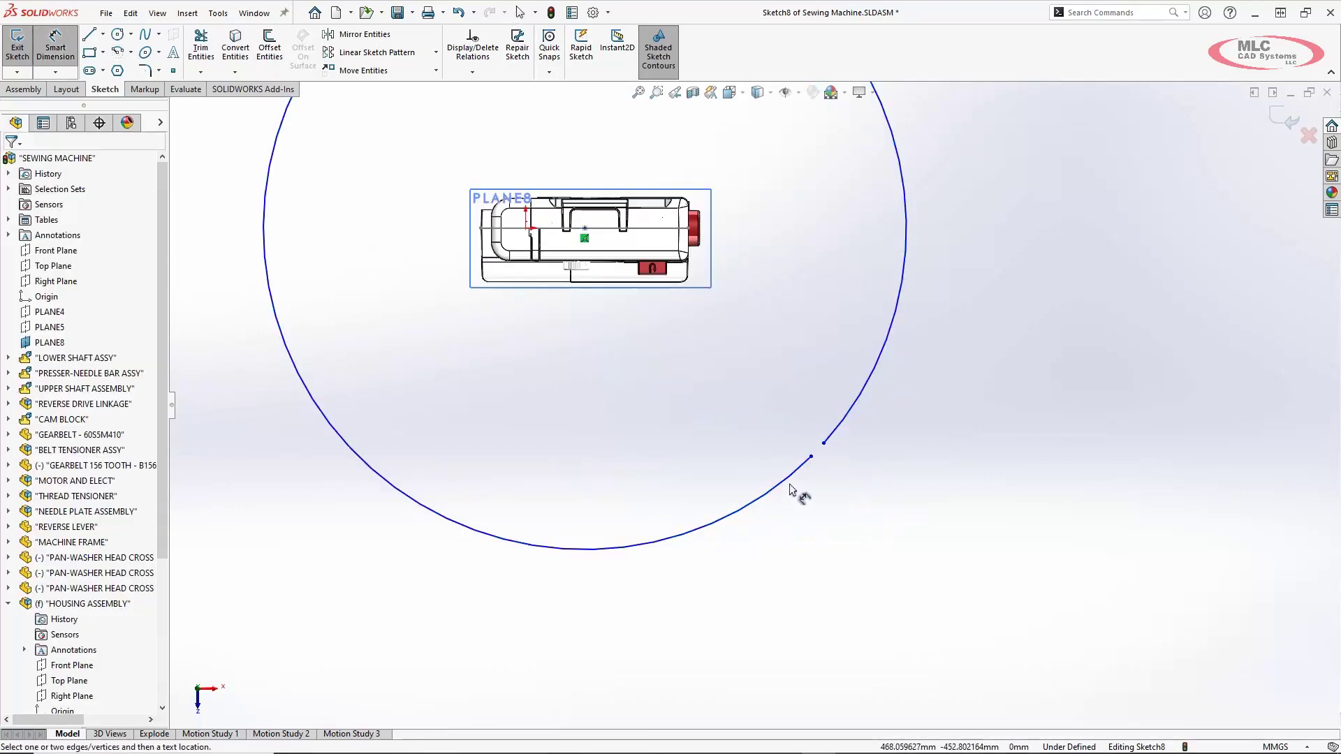
Step: Add a radius dimension of R750 to the camera-path arc
{"action": "left_click", "coordinate": [789, 477]}
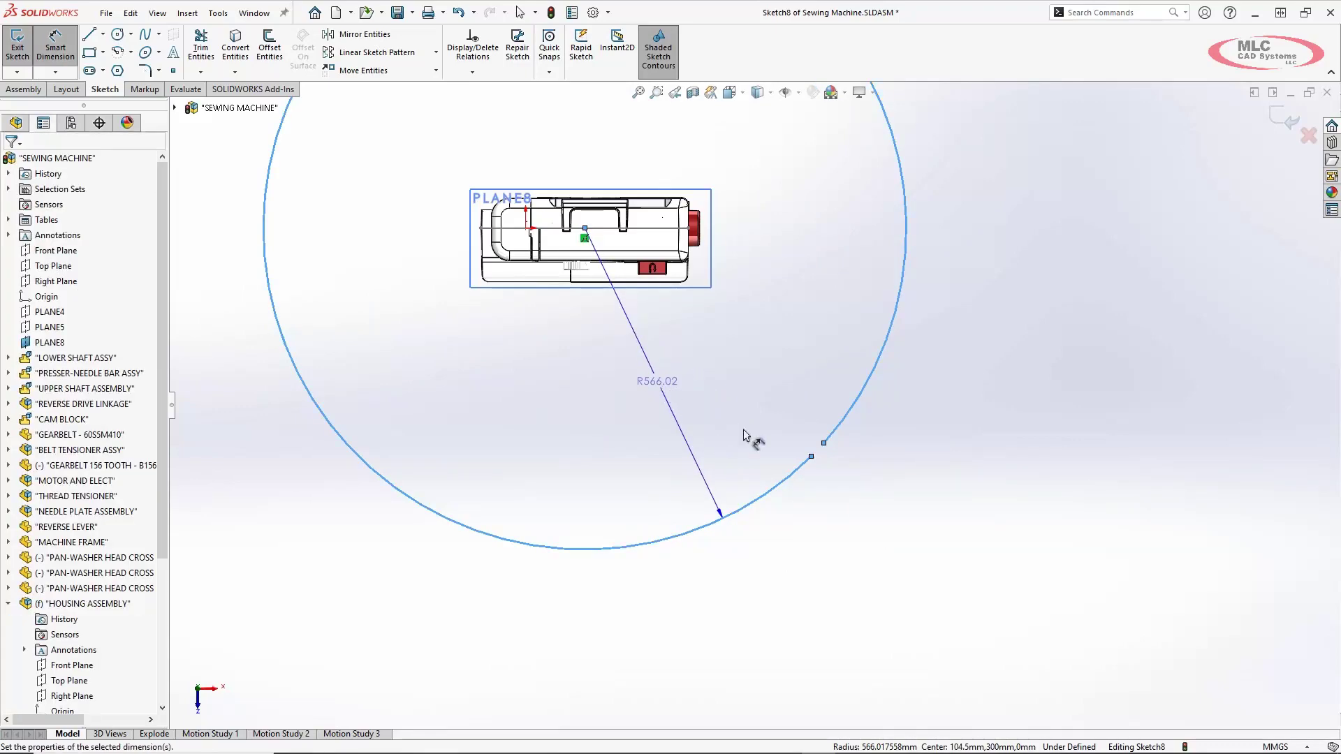
{"action": "left_click", "coordinate": [744, 434]}
{"action": "key", "text": "Return"}
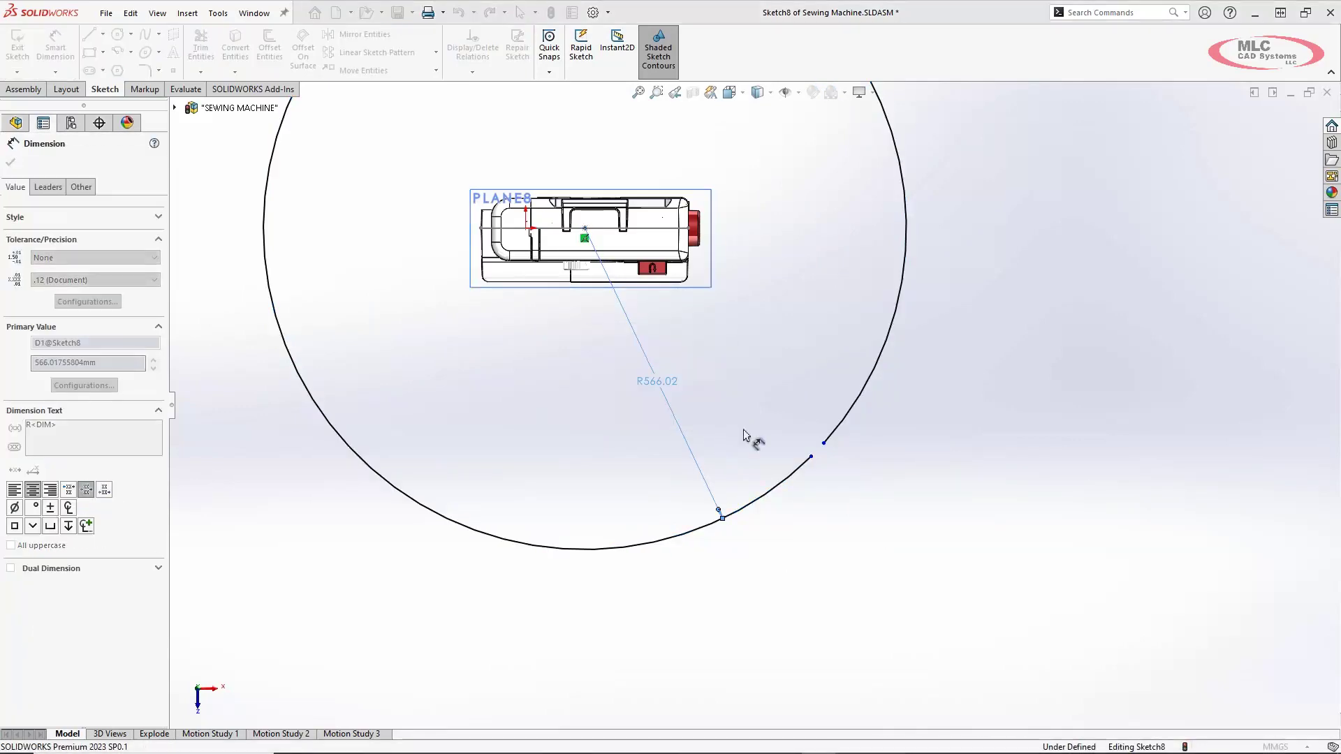
{"action": "scroll", "coordinate": [769, 443], "scroll_direction": "up", "scroll_amount": 1}
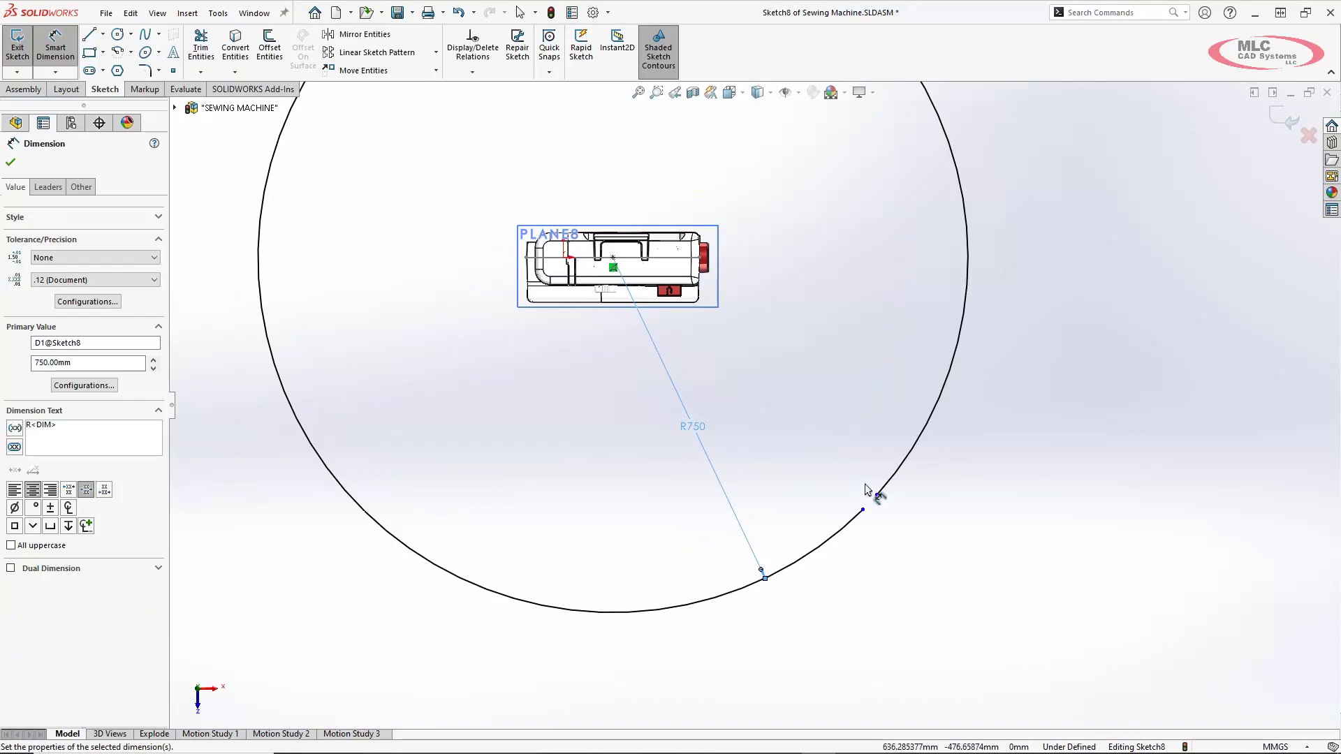
{"action": "scroll", "coordinate": [872, 458], "scroll_direction": "down", "scroll_amount": 2}
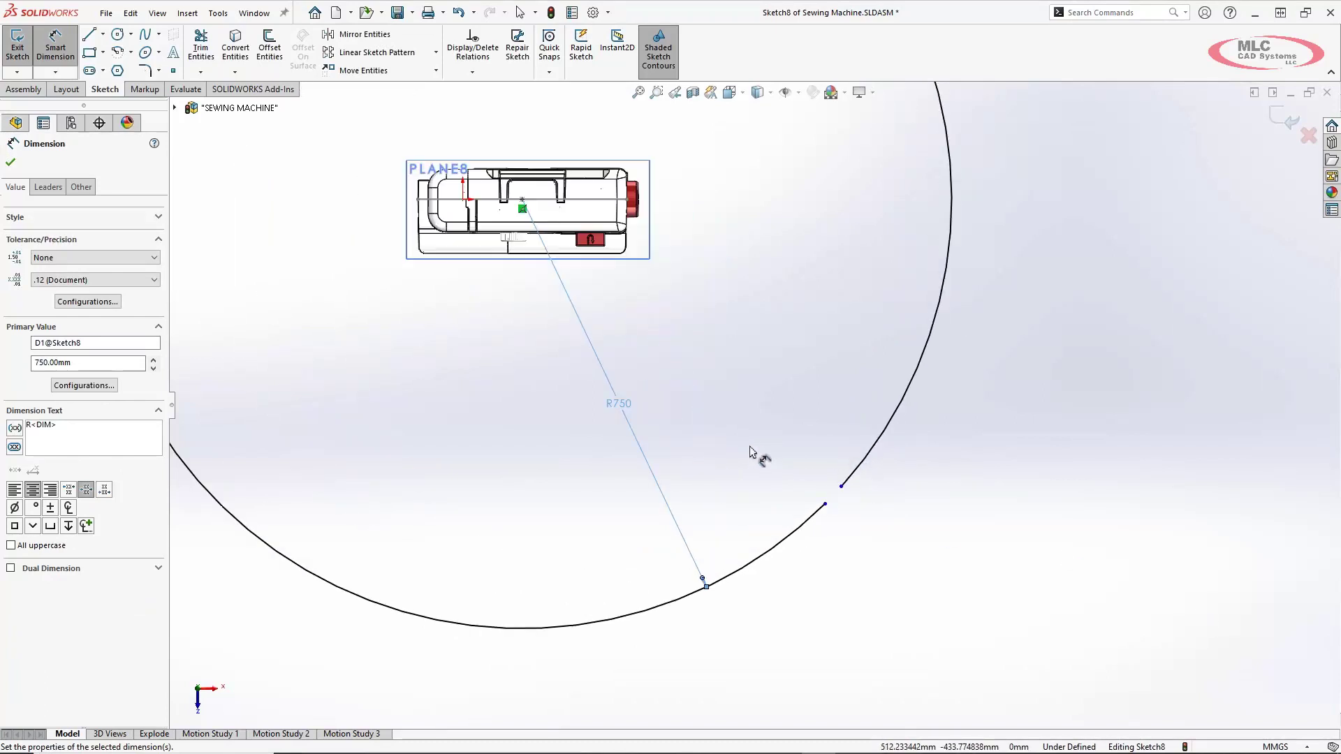
Step: Dimension the gap between the arc endpoints as 0.01 mm and close the Dimension PropertyManager
{"action": "left_click", "coordinate": [842, 487]}
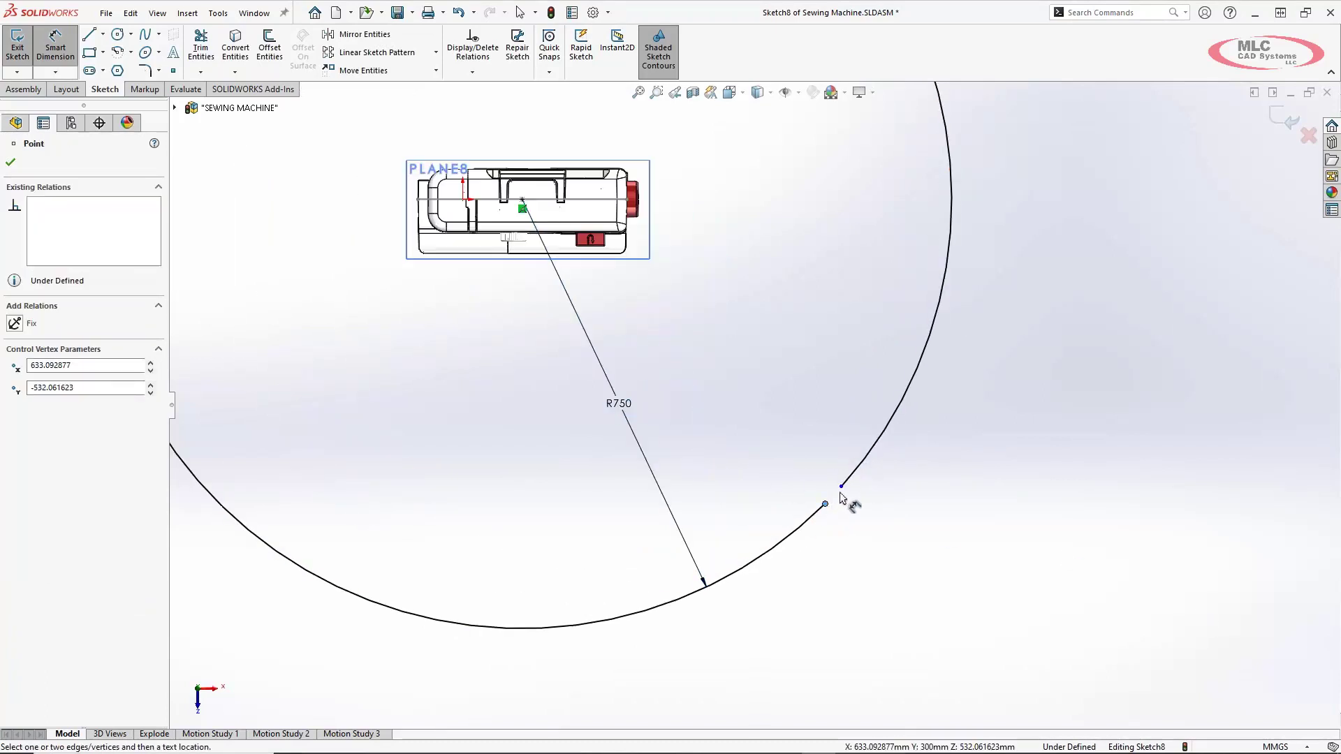
{"action": "left_click", "coordinate": [826, 504]}
{"action": "left_click", "coordinate": [867, 524]}
{"action": "type", "text": ".01"}
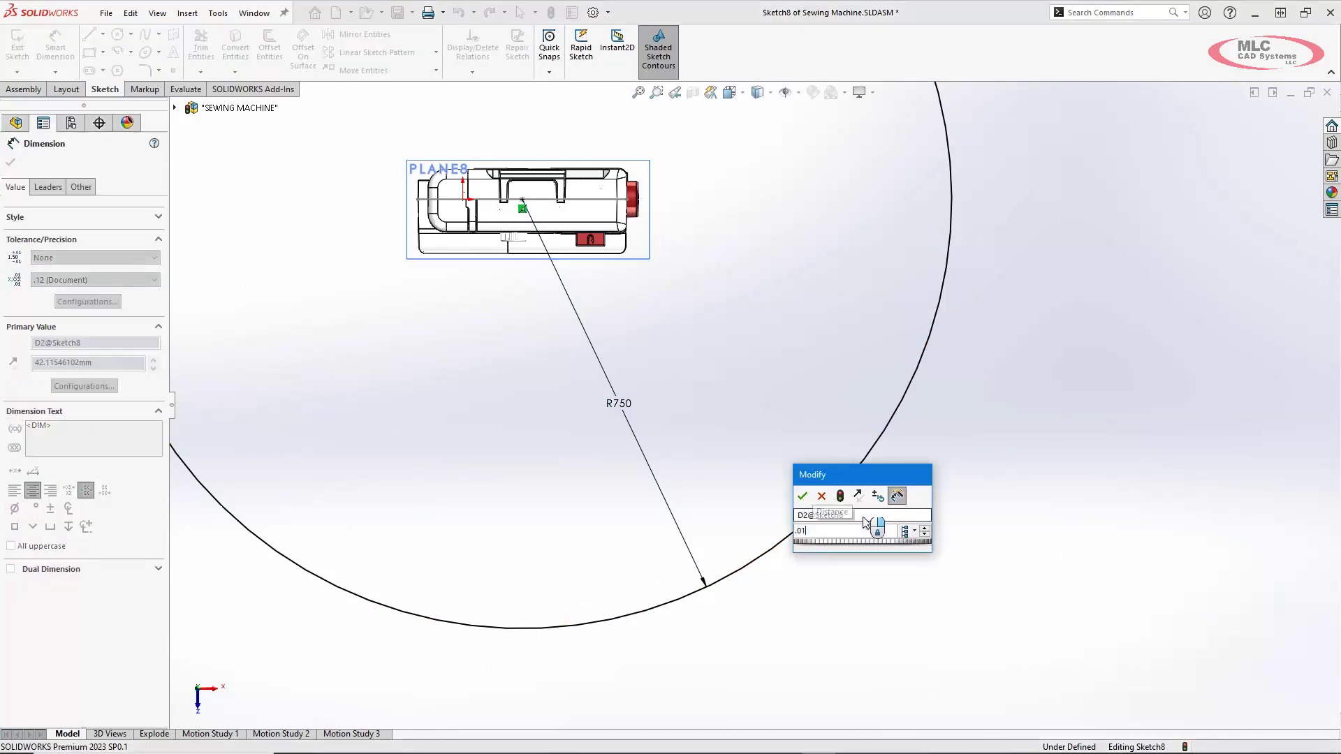
{"action": "key", "text": "Return"}
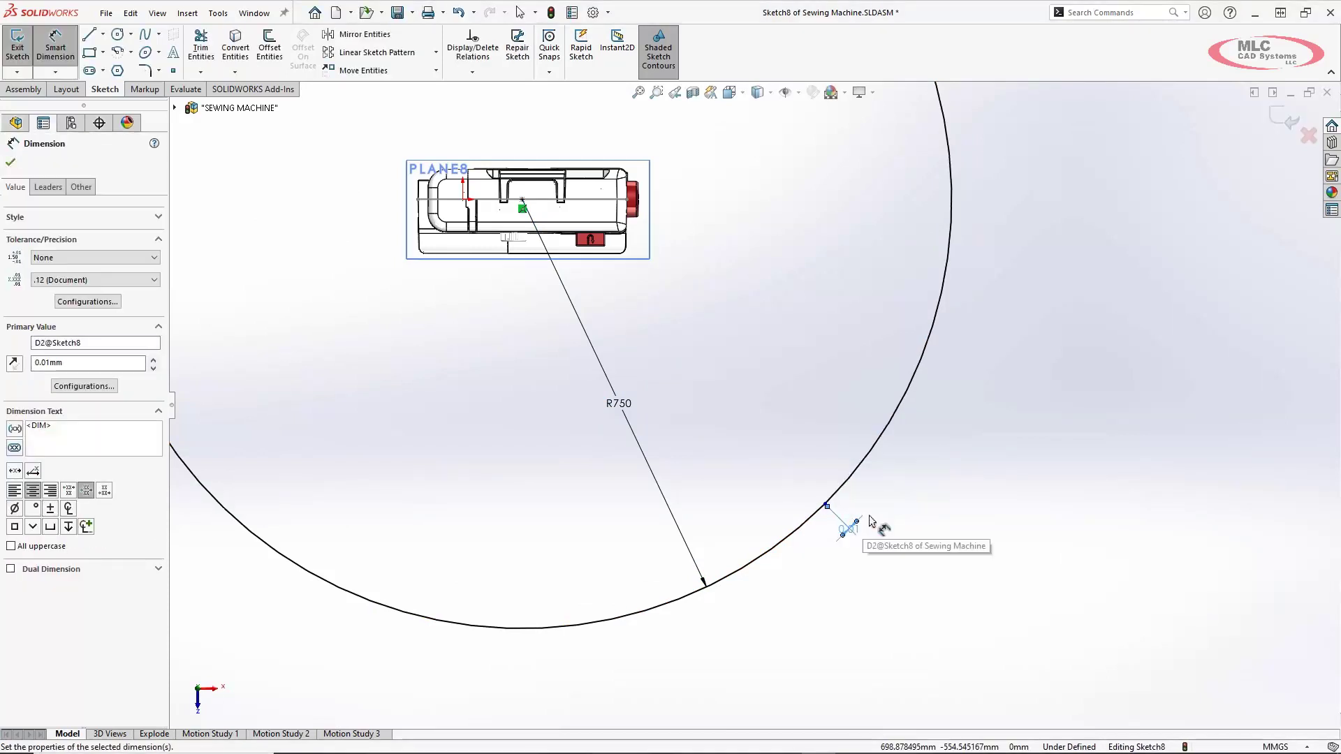
{"action": "left_click", "coordinate": [1288, 120]}
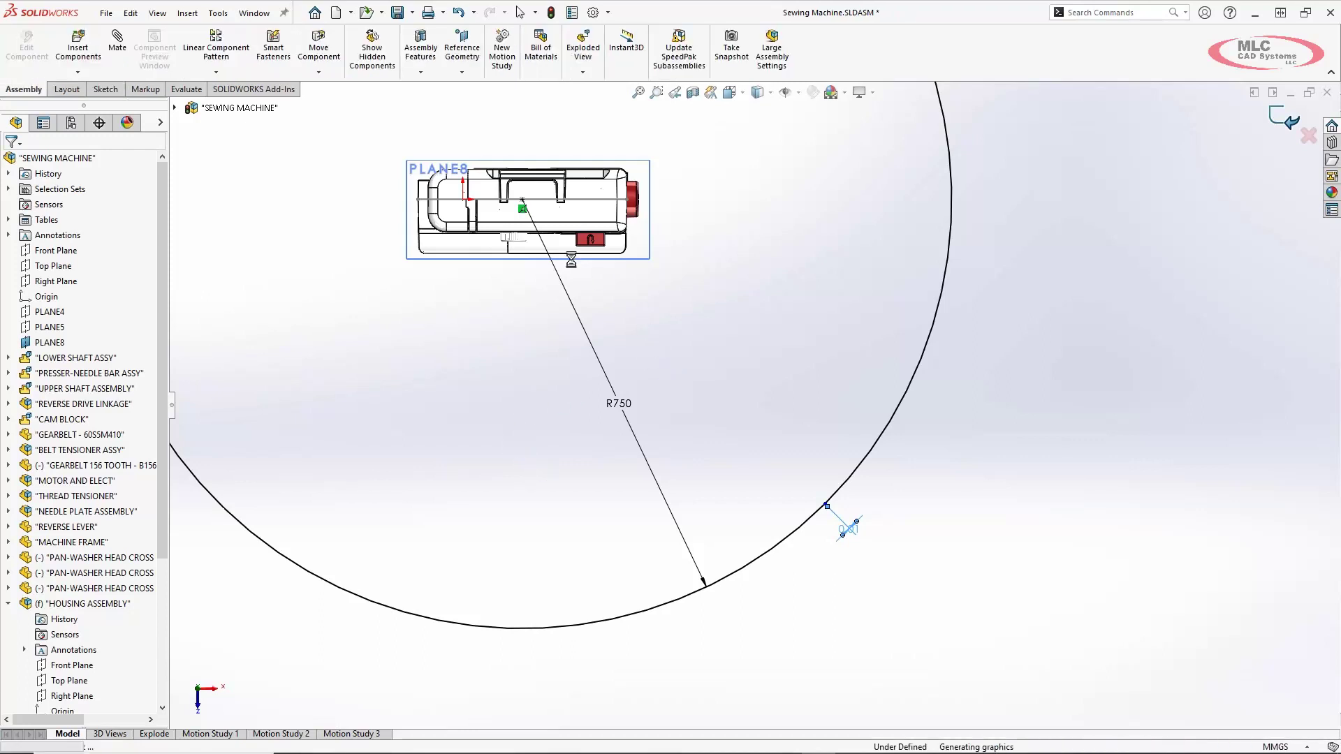
Step: Add Camera8 from the Camera folder under Scene, Lights, and Cameras in the DisplayManager
{"action": "left_click", "coordinate": [126, 126]}
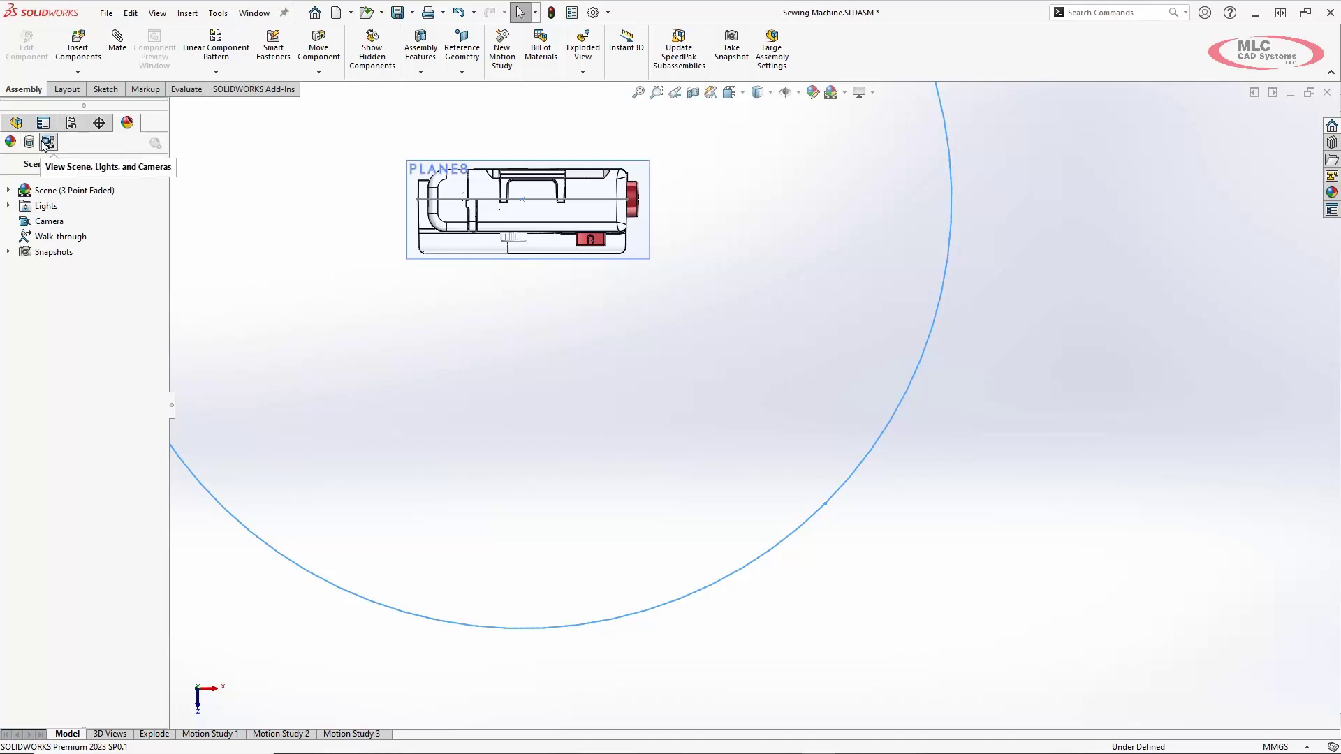
{"action": "right_click", "coordinate": [41, 229]}
{"action": "left_click", "coordinate": [73, 236]}
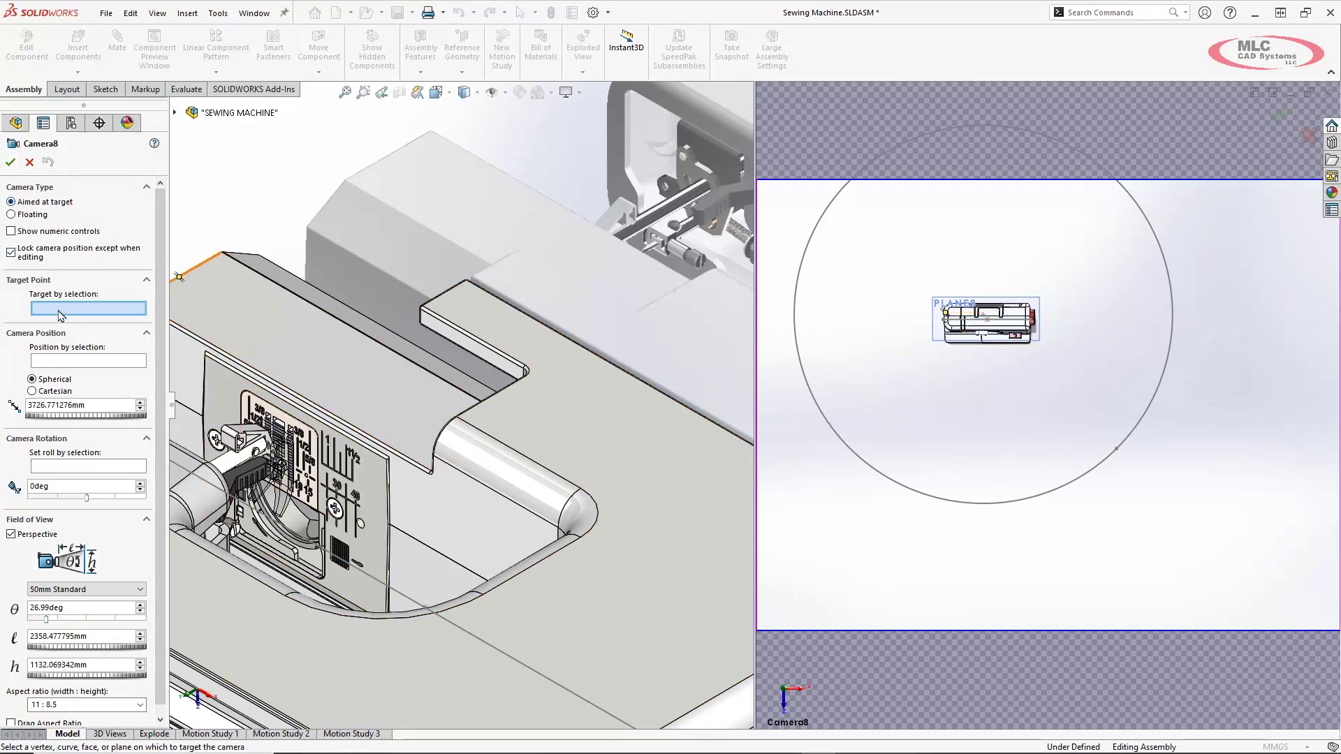
Step: Set Camera8's target to Point7 of Sketch7
{"action": "left_click", "coordinate": [69, 363]}
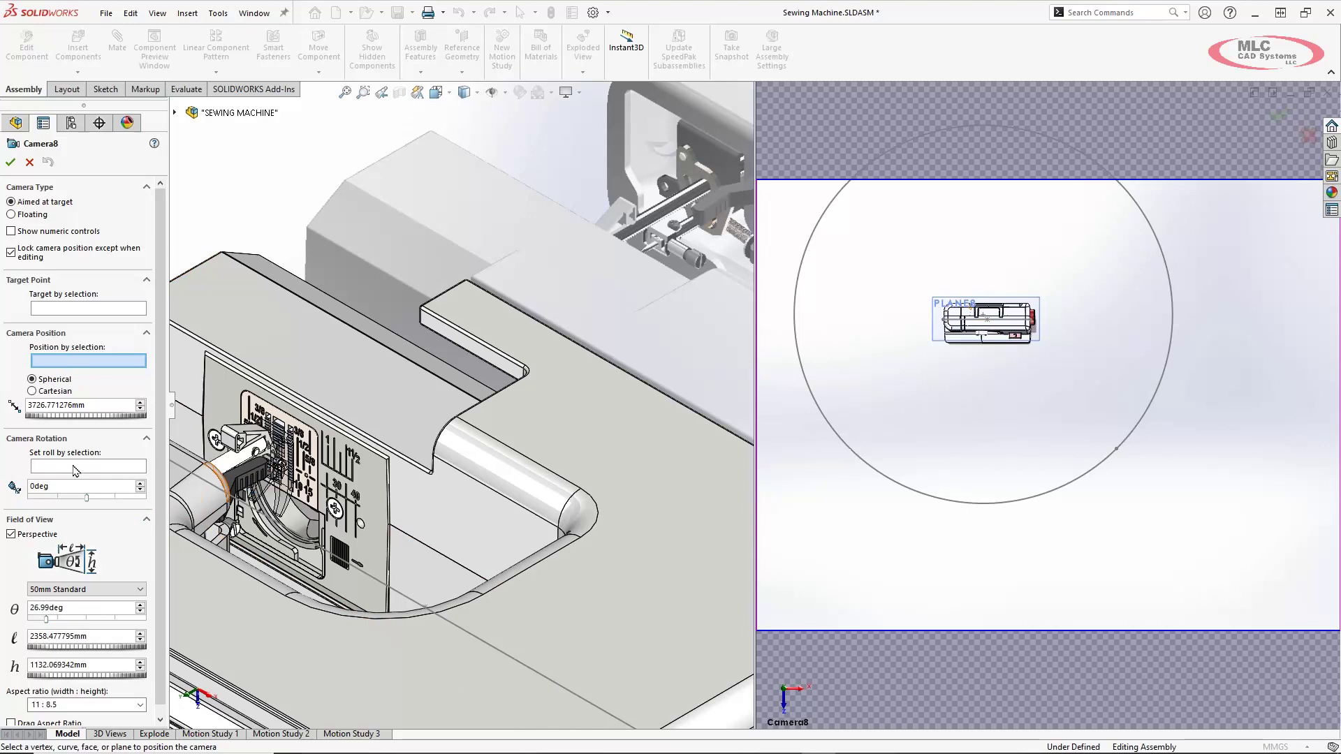
{"action": "middle_click_drag", "start_coordinate": [433, 477], "coordinate": [478, 404]}
{"action": "scroll", "coordinate": [478, 404], "scroll_direction": "up", "scroll_amount": 5}
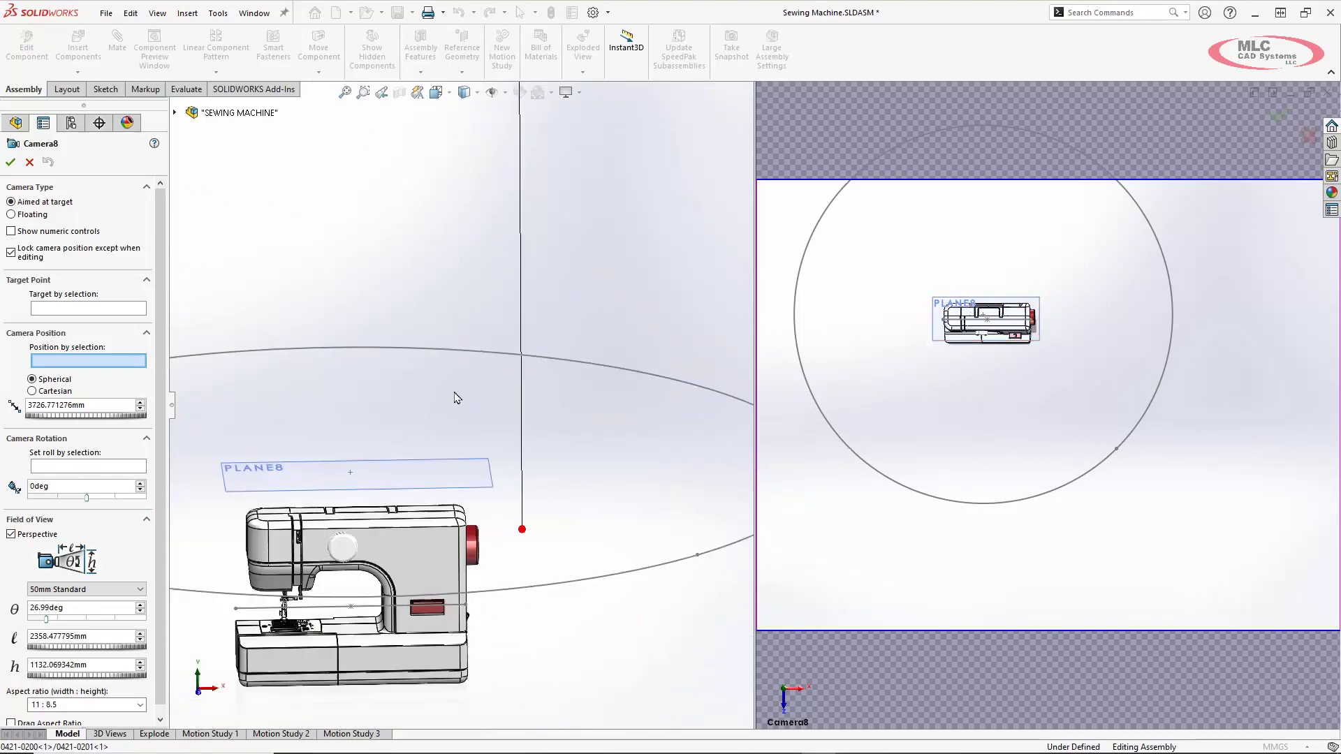
{"action": "left_click", "coordinate": [44, 311]}
{"action": "scroll", "coordinate": [293, 531], "scroll_direction": "down", "scroll_amount": 5}
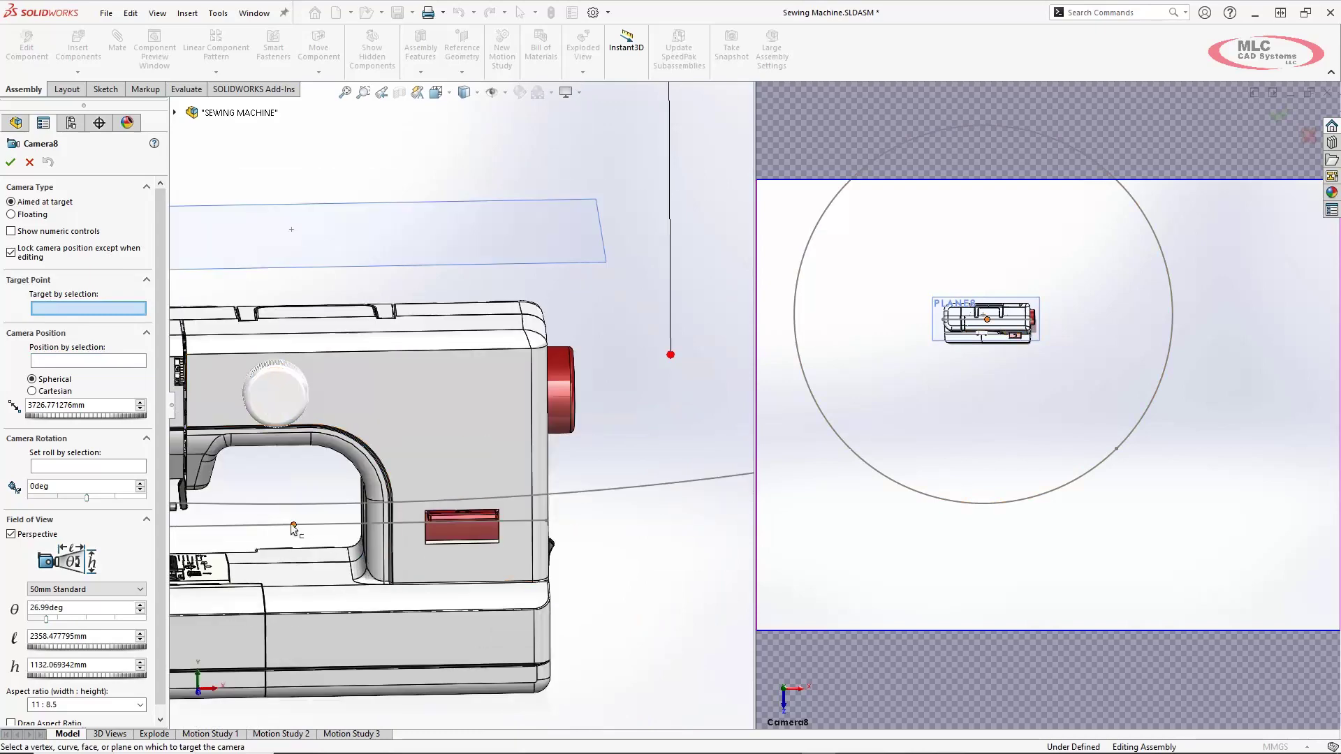
{"action": "left_click", "coordinate": [293, 525]}
Step: Position Camera8 on the Arc1 path of Sketch8, at 94.683 along the arc
{"action": "left_click", "coordinate": [65, 363]}
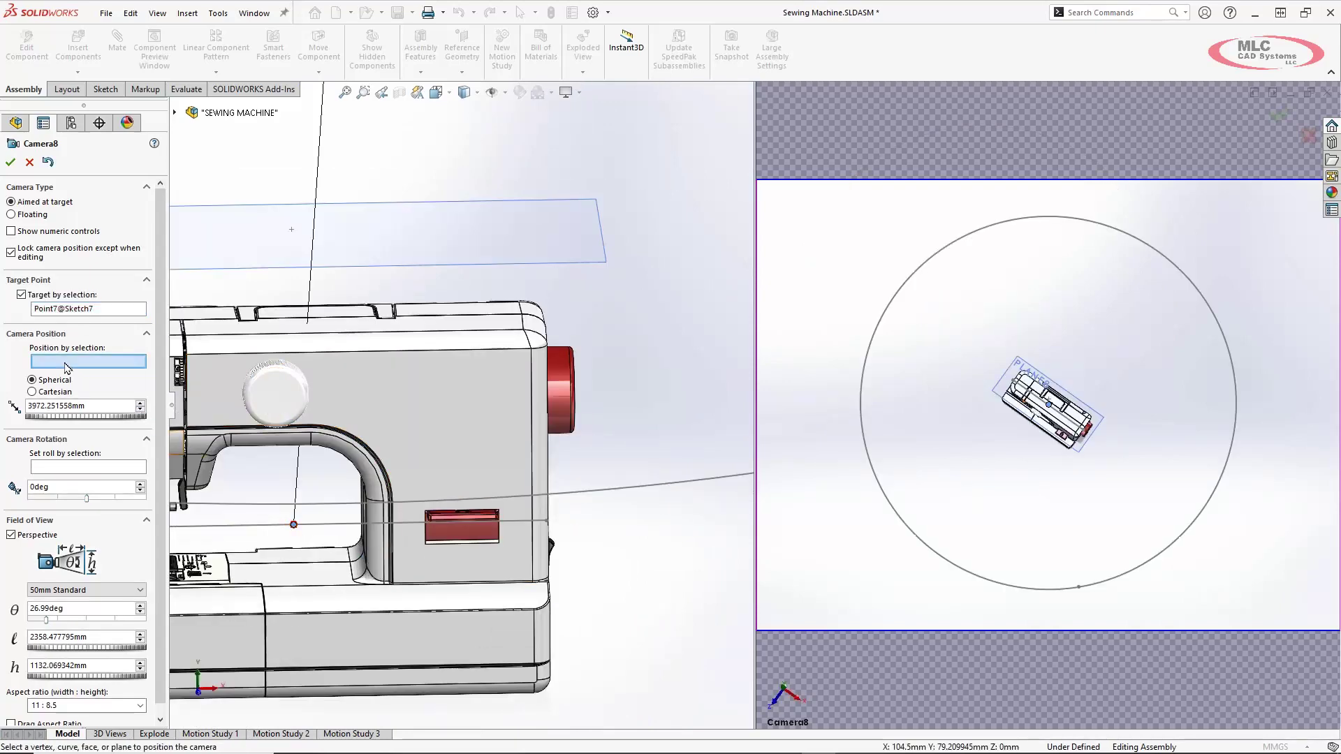
{"action": "scroll", "coordinate": [607, 482], "scroll_direction": "up", "scroll_amount": 4}
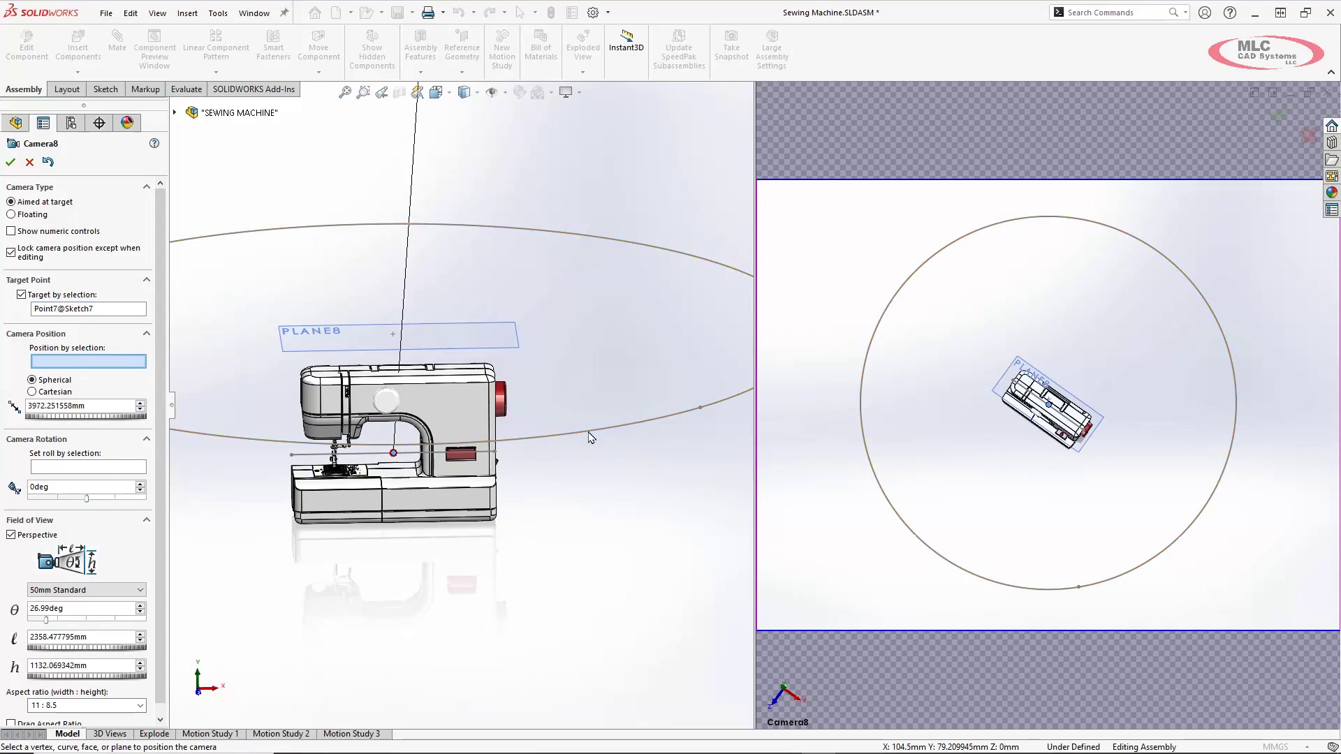
{"action": "left_click", "coordinate": [592, 437]}
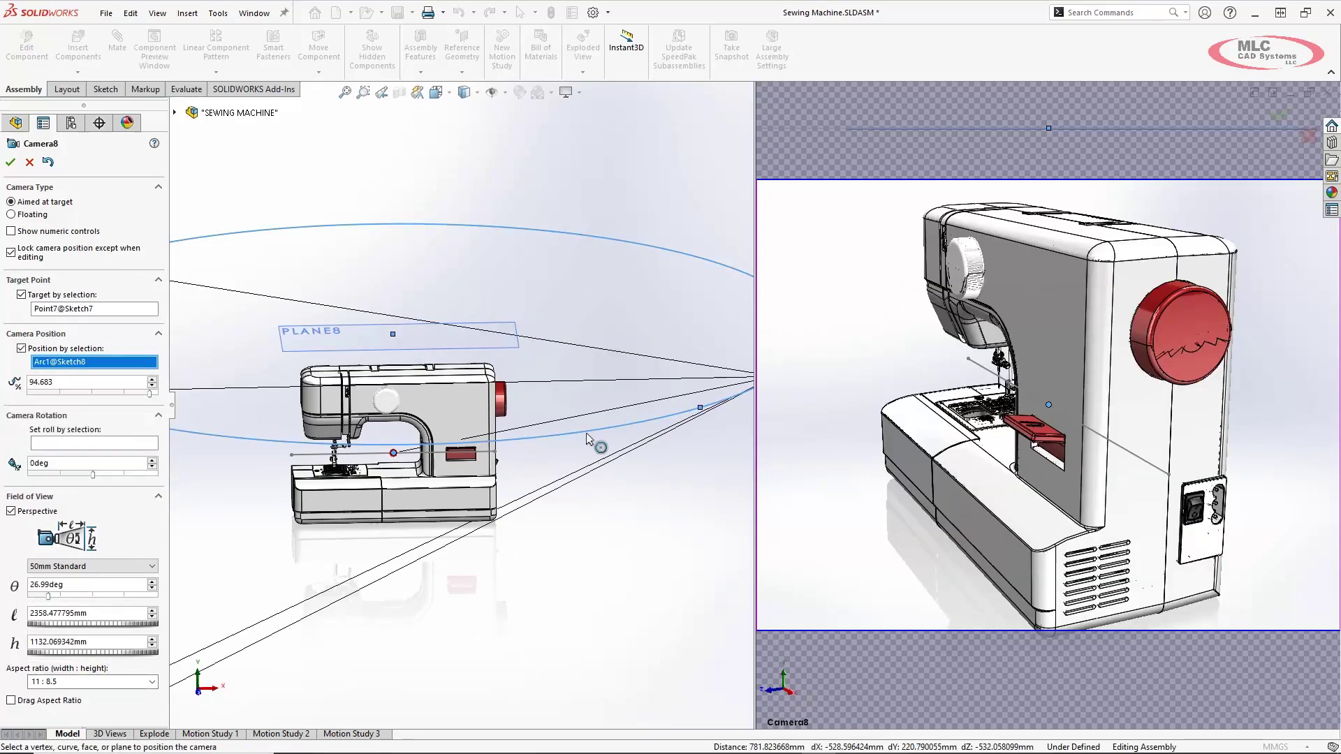
{"action": "scroll", "coordinate": [608, 419], "scroll_direction": "up", "scroll_amount": 2}
{"action": "scroll", "coordinate": [586, 389], "scroll_direction": "down", "scroll_amount": 1}
{"action": "scroll", "coordinate": [584, 361], "scroll_direction": "down", "scroll_amount": 1}
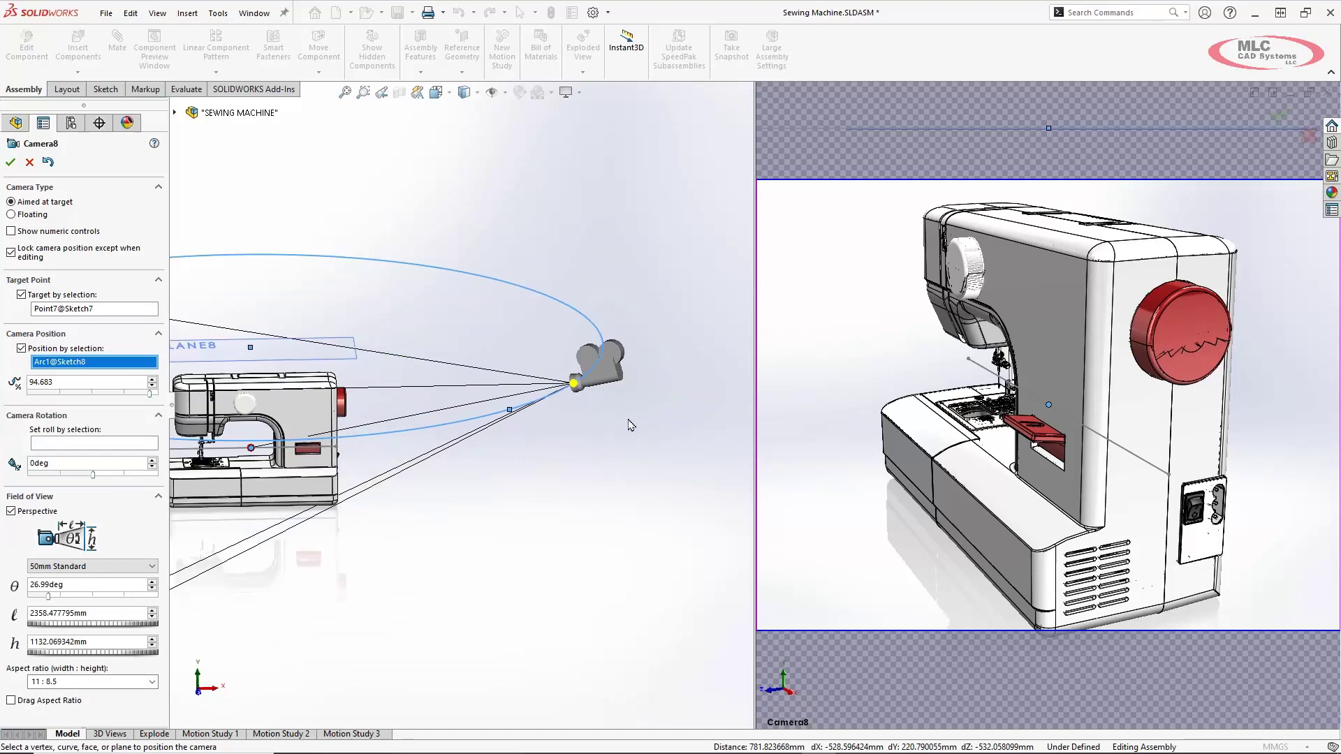
{"action": "middle_click_drag", "start_coordinate": [631, 425], "coordinate": [604, 414]}
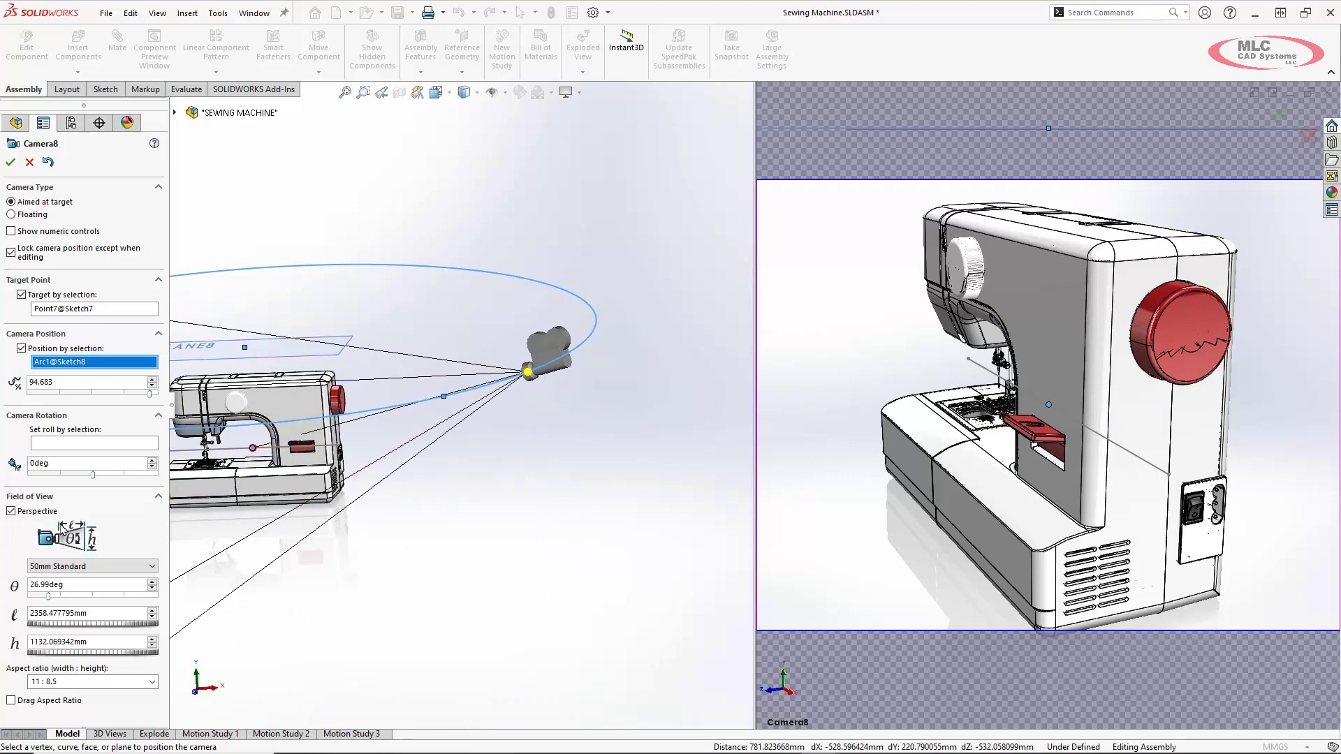
Step: Give Camera8 a 35mm Wide Angle lens (37.85deg) and a 16:9 aspect ratio
{"action": "left_click", "coordinate": [73, 567]}
{"action": "left_click", "coordinate": [74, 590]}
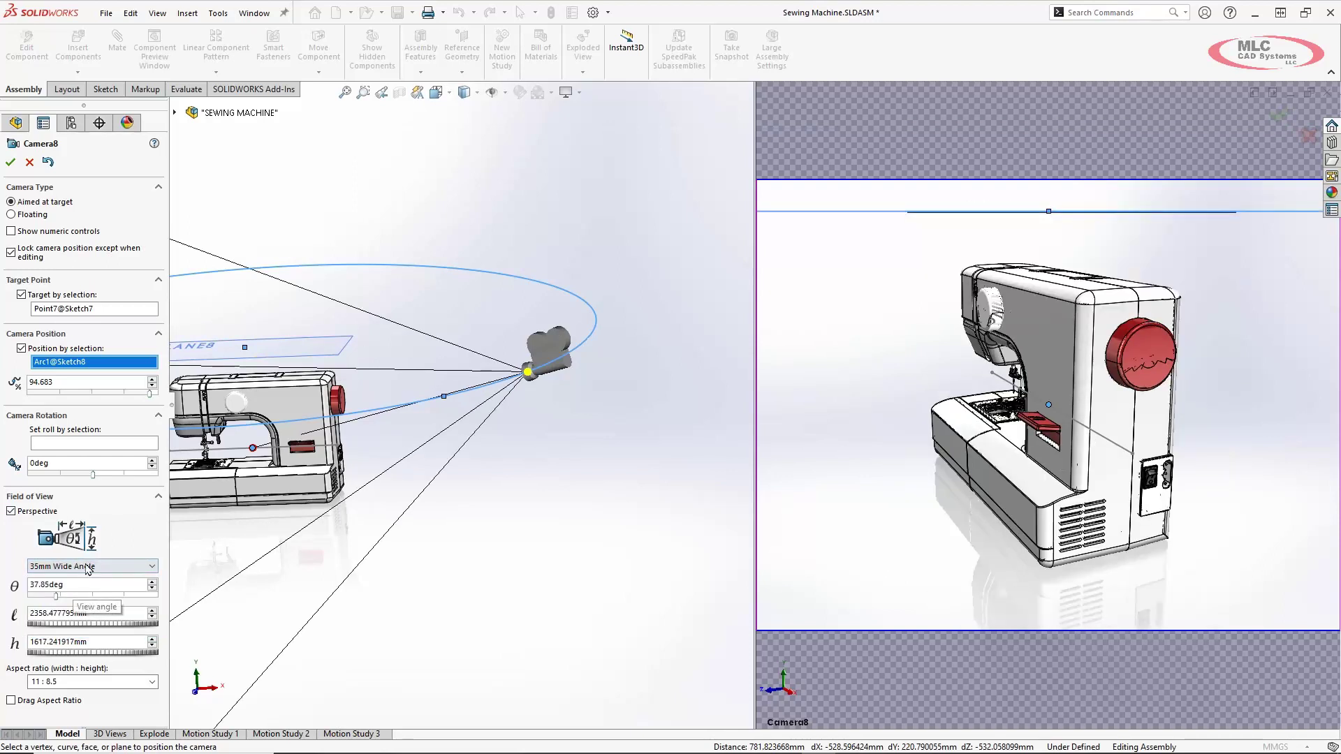
{"action": "left_click", "coordinate": [153, 682]}
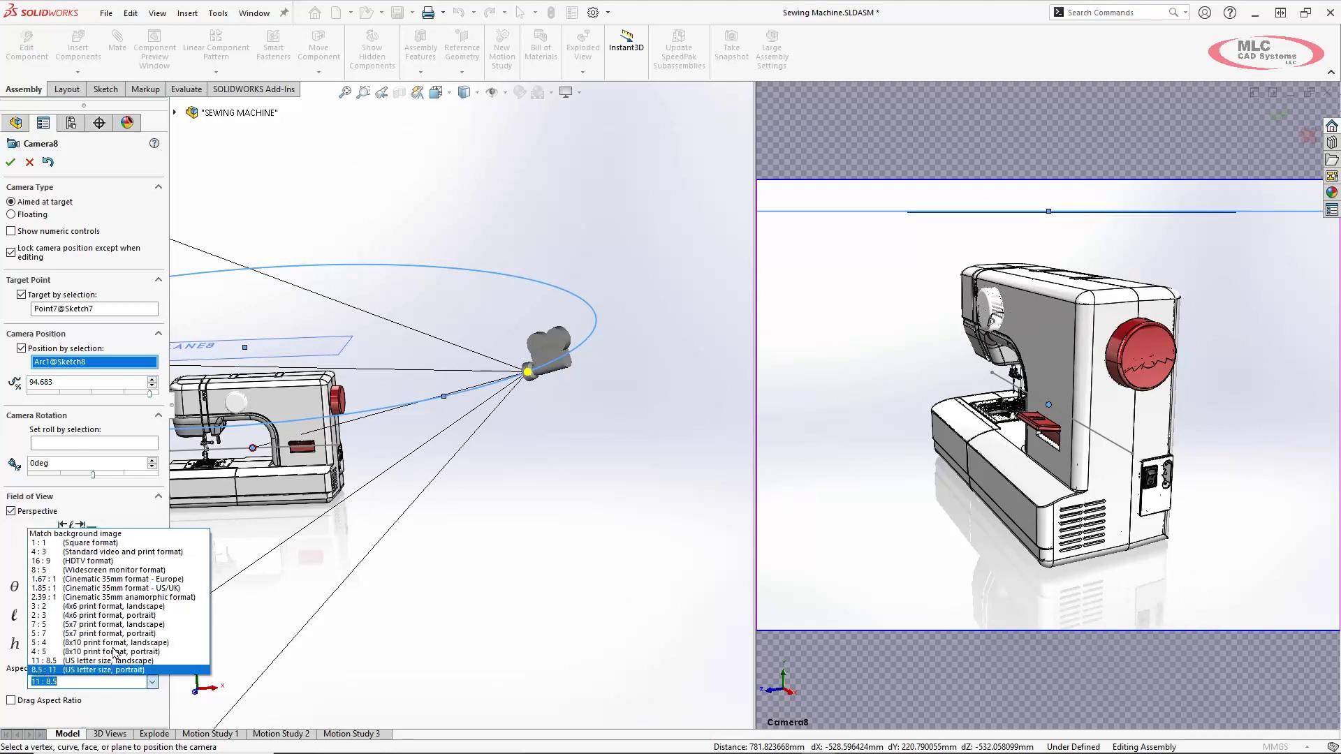
{"action": "left_click", "coordinate": [44, 563]}
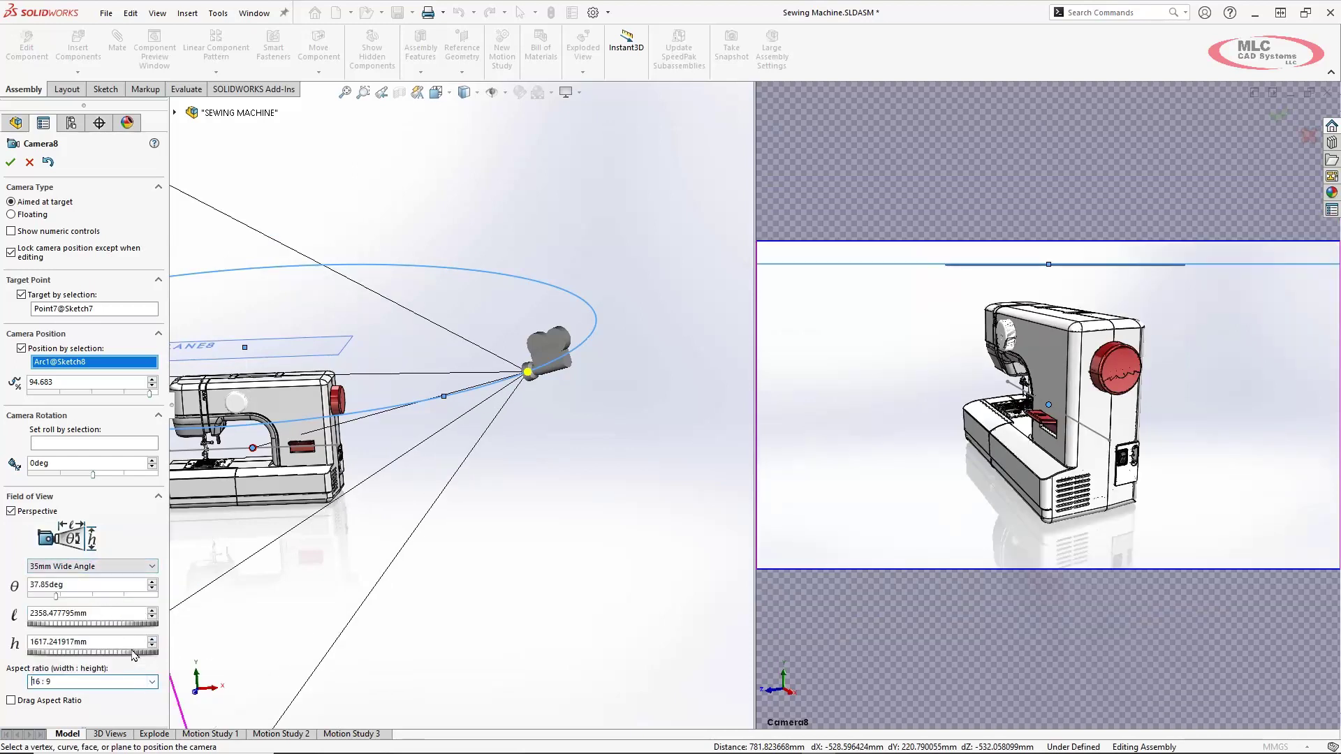
{"action": "left_click", "coordinate": [114, 567]}
{"action": "left_click", "coordinate": [66, 597]}
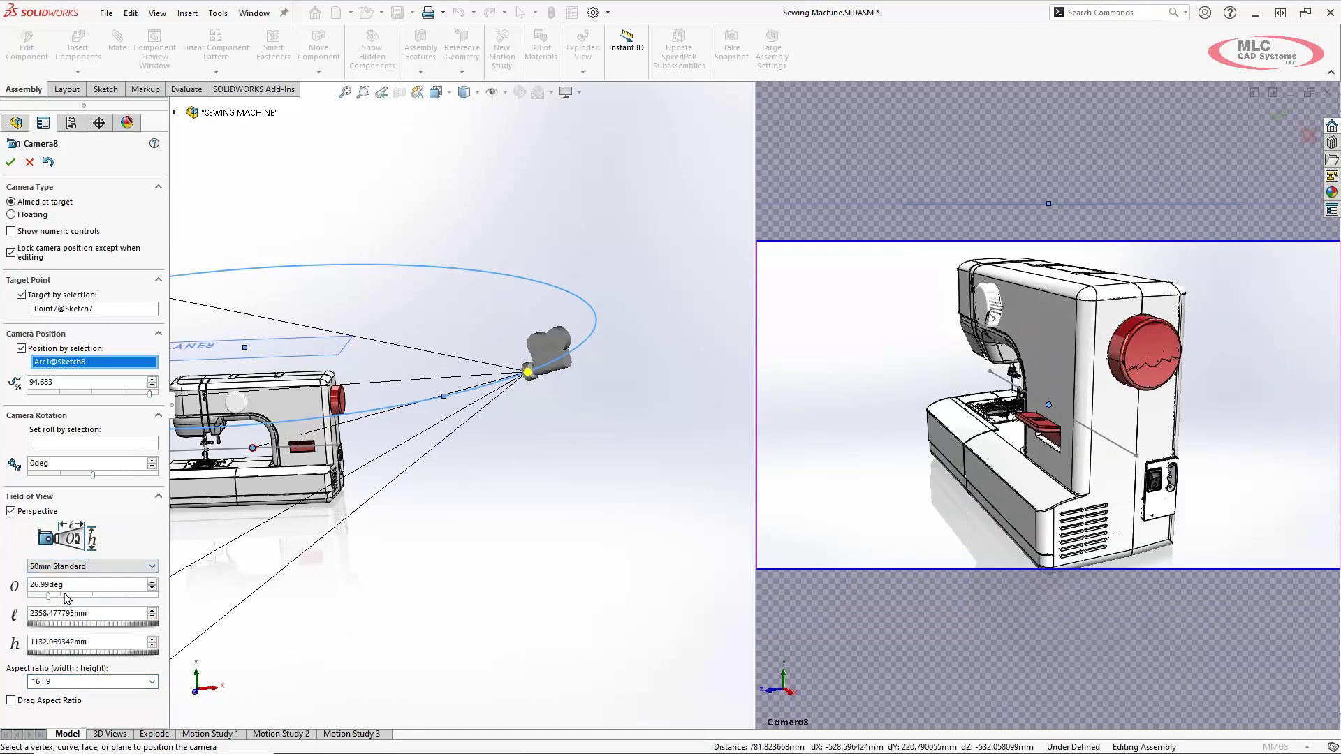
{"action": "left_click", "coordinate": [97, 566]}
{"action": "left_click", "coordinate": [66, 577]}
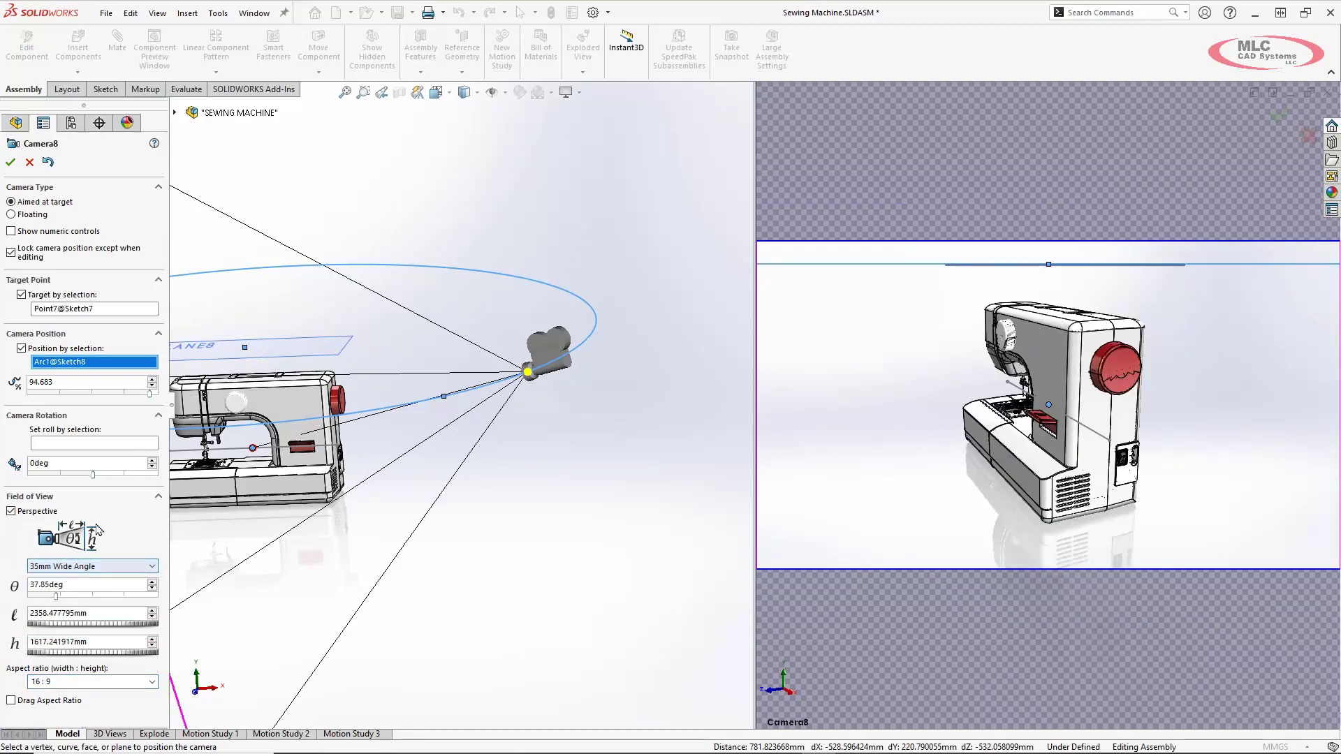
{"action": "left_click", "coordinate": [92, 444]}
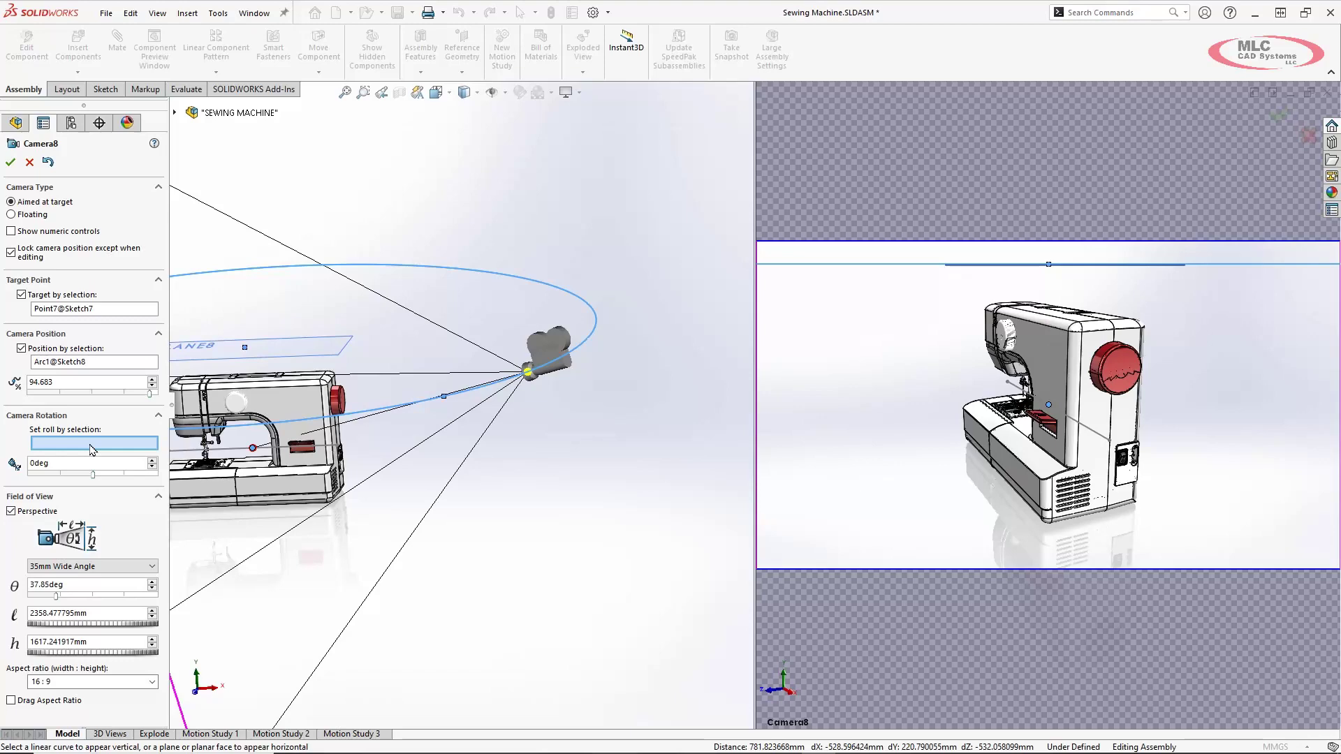
Step: Set Camera8's roll from the needle plate face
{"action": "mouse_move", "coordinate": [262, 497]}
{"action": "middle_mouse_down"}
{"action": "mouse_move", "coordinate": [318, 567]}
{"action": "mouse_move", "coordinate": [359, 518]}
{"action": "middle_mouse_up"}
{"action": "scroll", "coordinate": [299, 413], "scroll_direction": "up", "scroll_amount": 3}
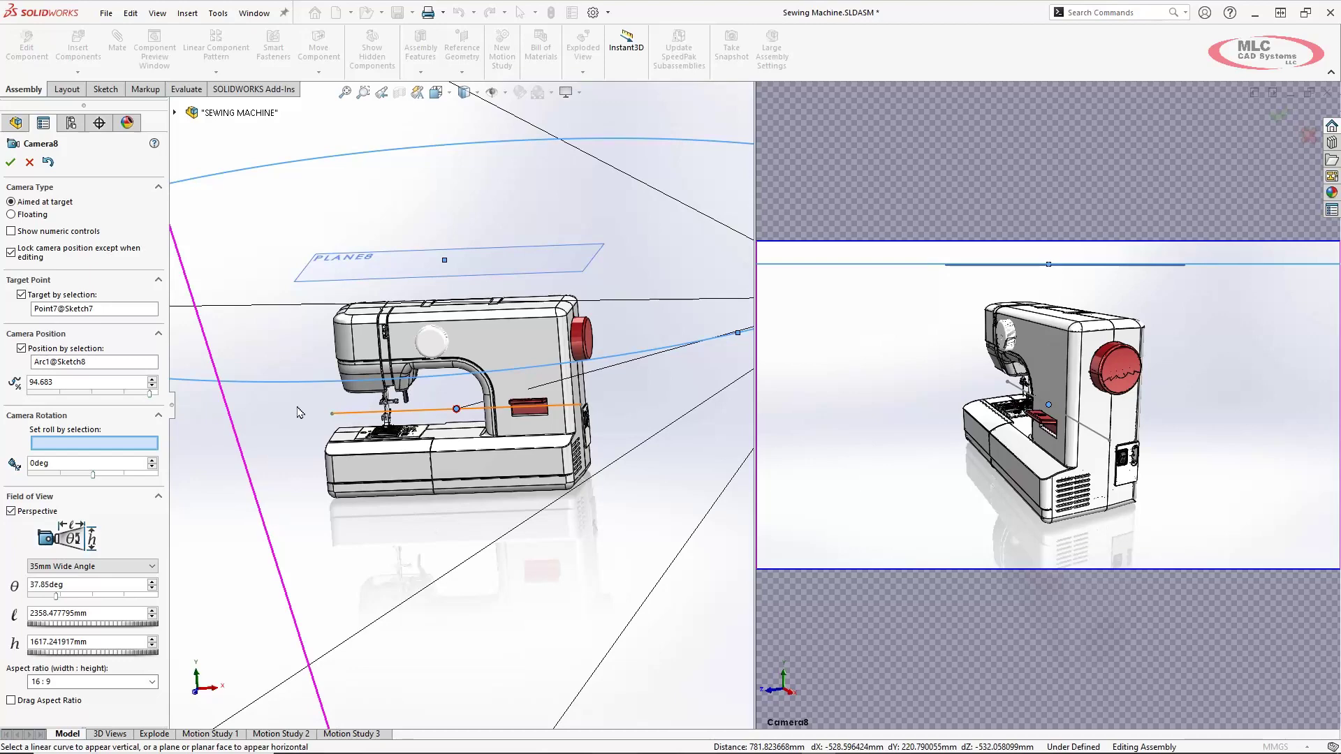
{"action": "scroll", "coordinate": [409, 402], "scroll_direction": "up", "scroll_amount": 6}
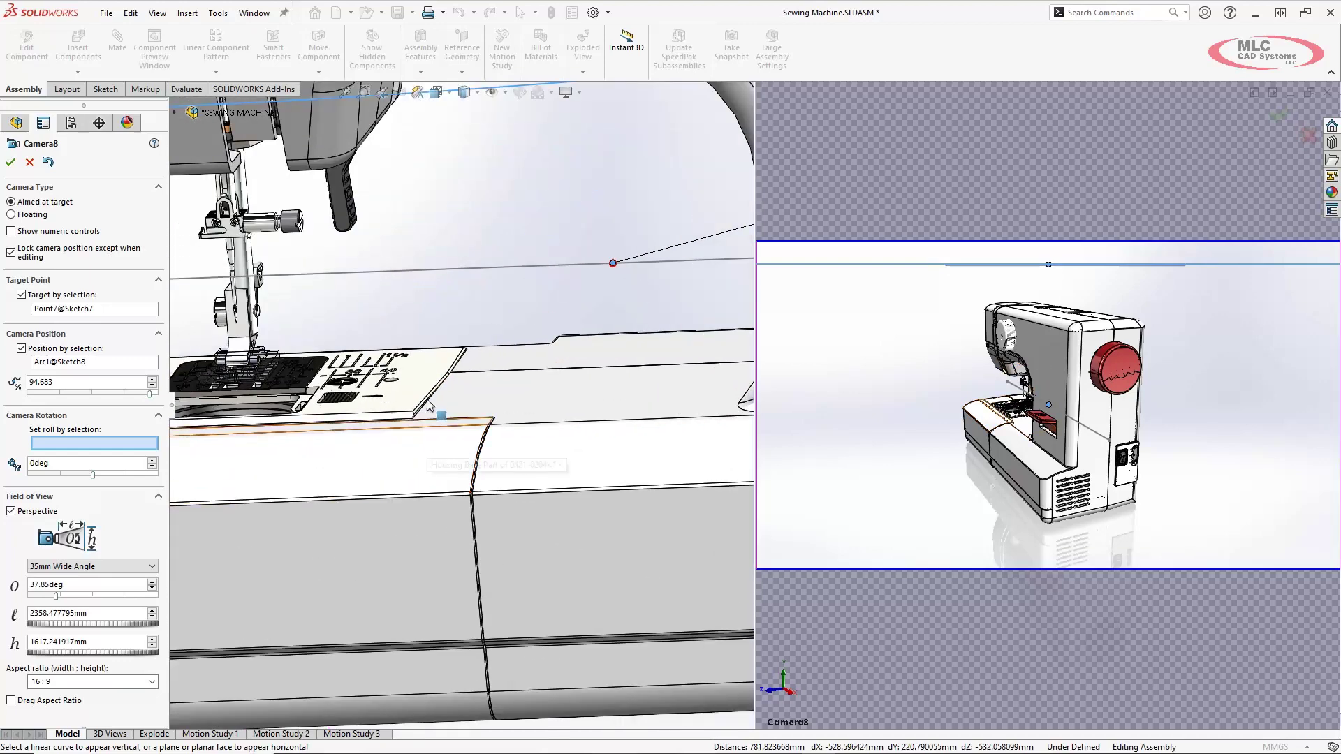
{"action": "left_click", "coordinate": [413, 397]}
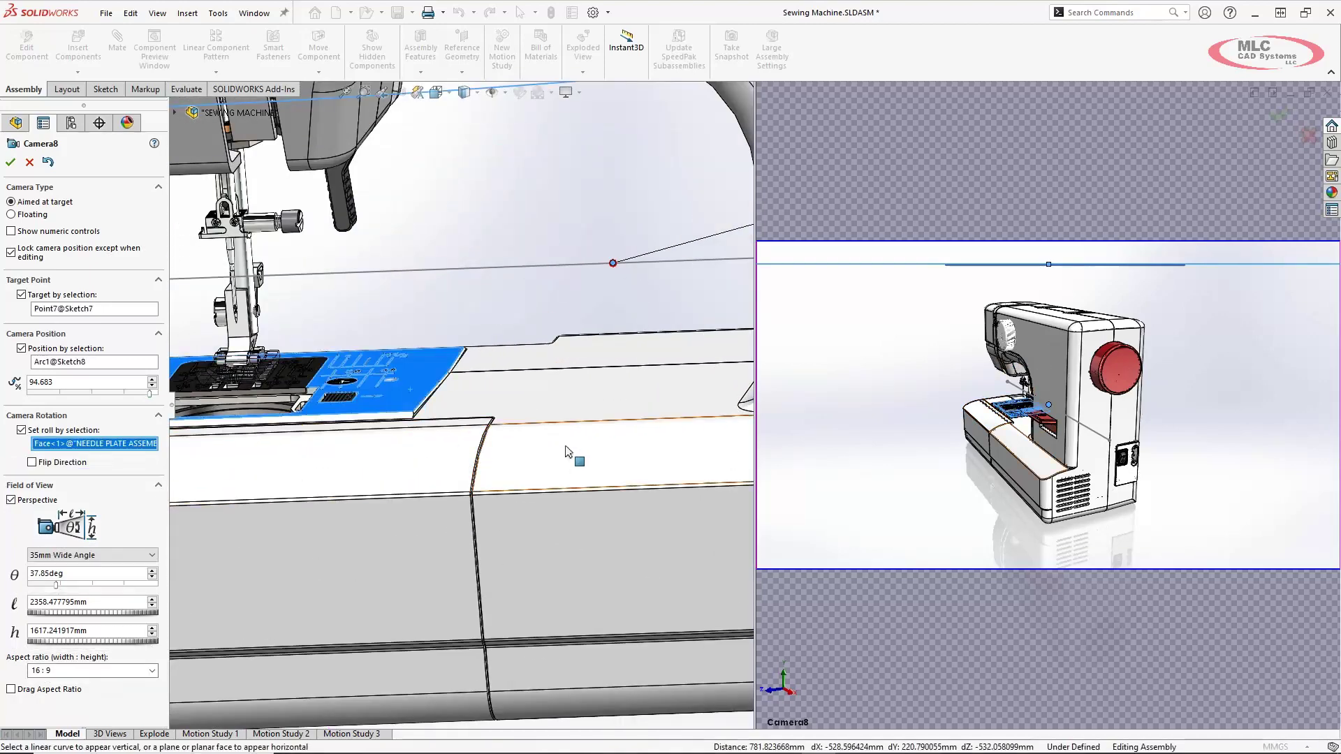
Step: Slide Camera8 to position 0, the start of its Arc1 path
{"action": "scroll", "coordinate": [568, 453], "scroll_direction": "down", "scroll_amount": 5}
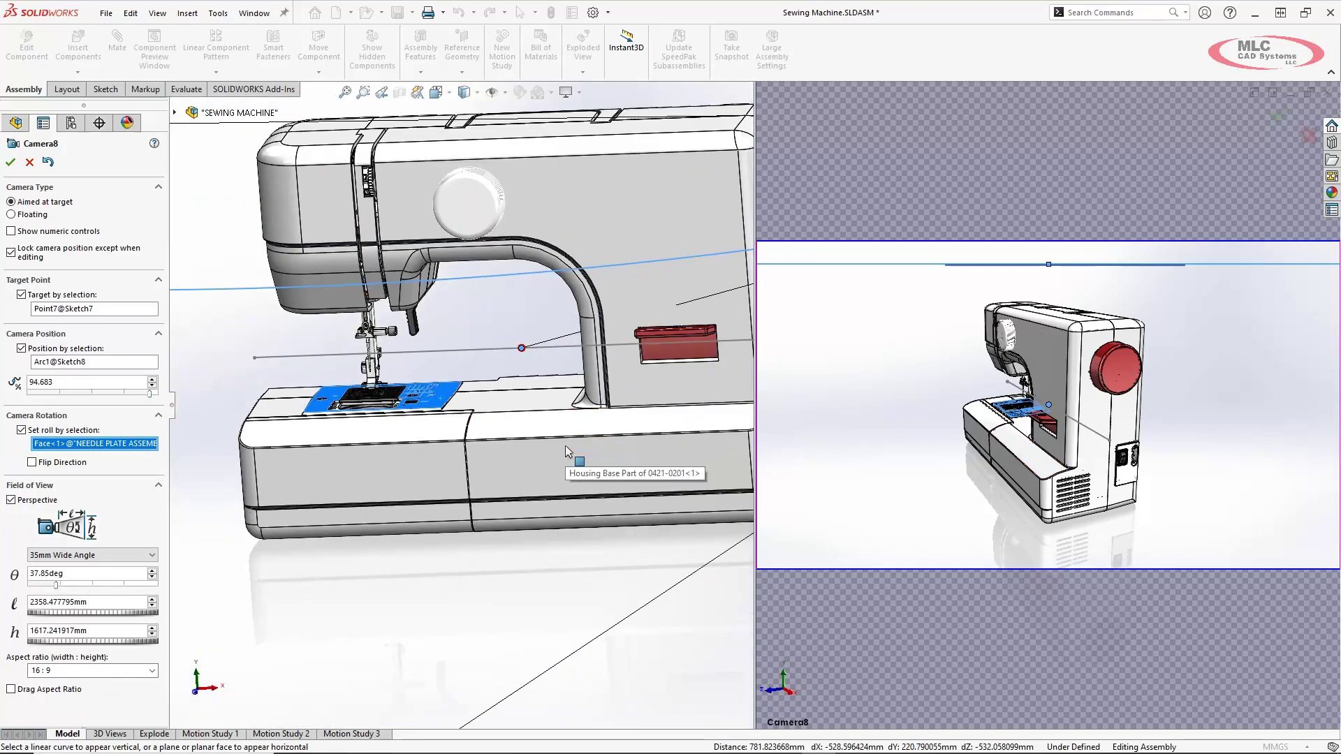
{"action": "scroll", "coordinate": [567, 427], "scroll_direction": "down", "scroll_amount": 5}
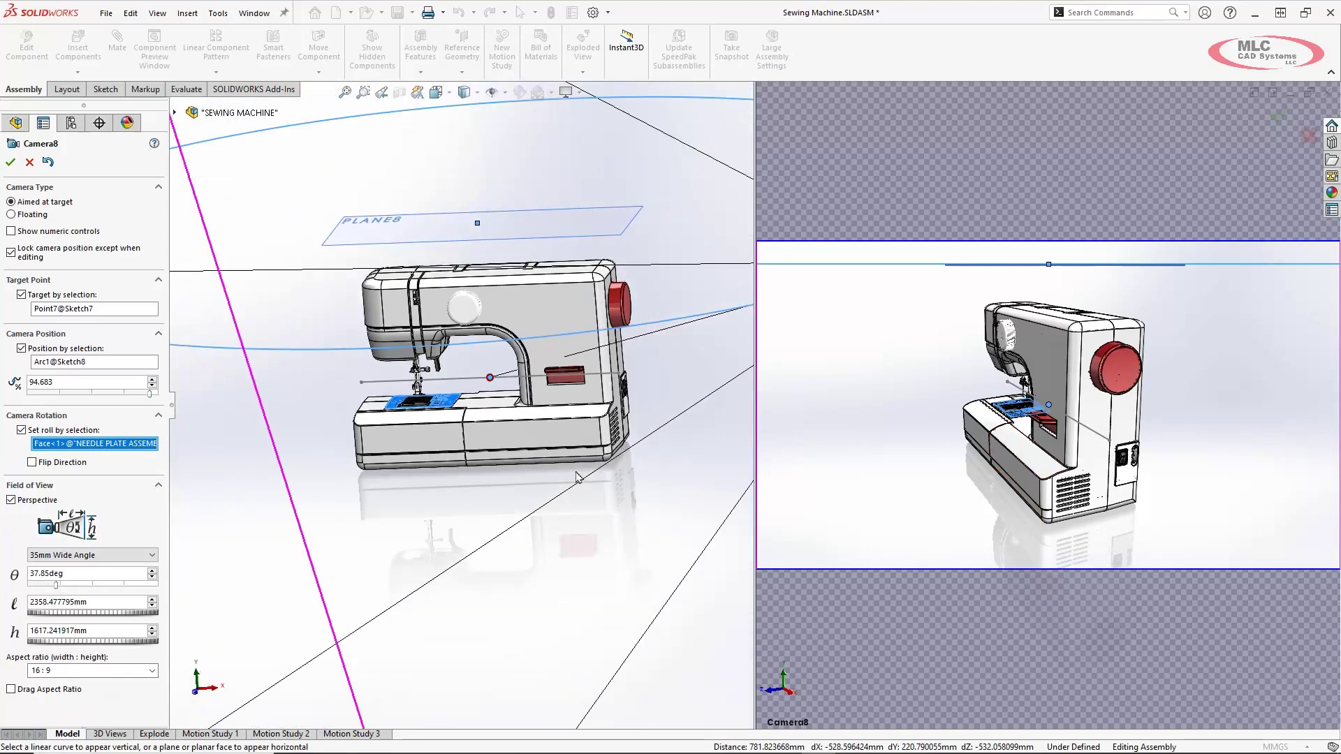
{"action": "scroll", "coordinate": [567, 413], "scroll_direction": "down", "scroll_amount": 2}
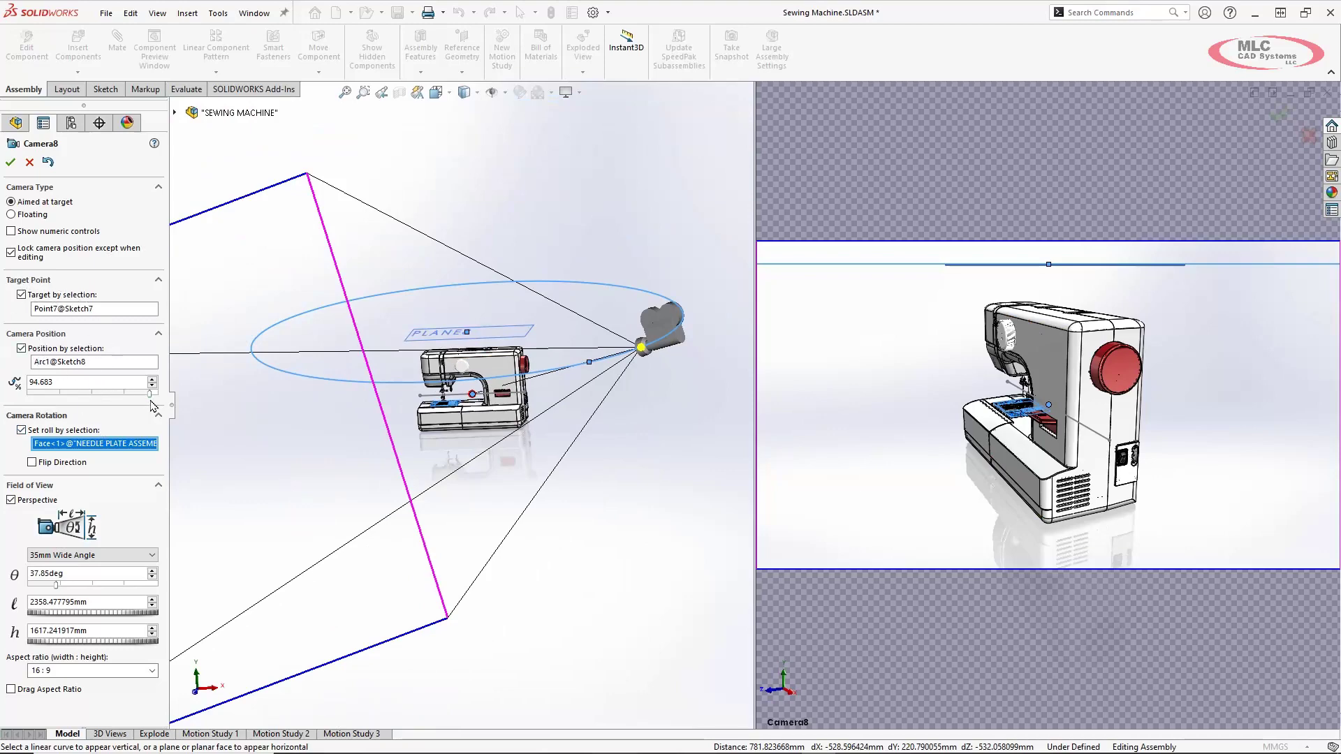
{"action": "mouse_move", "coordinate": [148, 397]}
{"action": "left_mouse_down"}
{"action": "mouse_move", "coordinate": [33, 413]}
{"action": "mouse_move", "coordinate": [40, 401]}
{"action": "mouse_move", "coordinate": [26, 401]}
{"action": "left_mouse_up"}
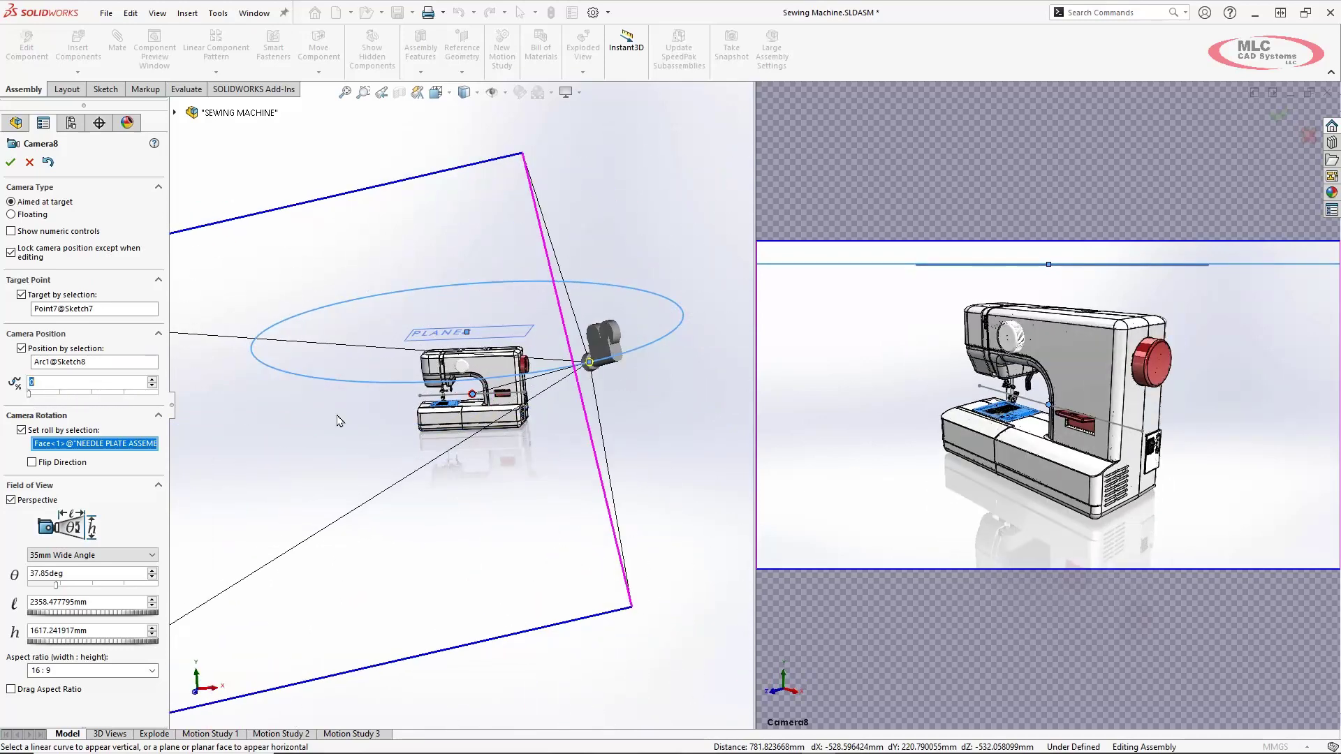
{"action": "left_click", "coordinate": [11, 163]}
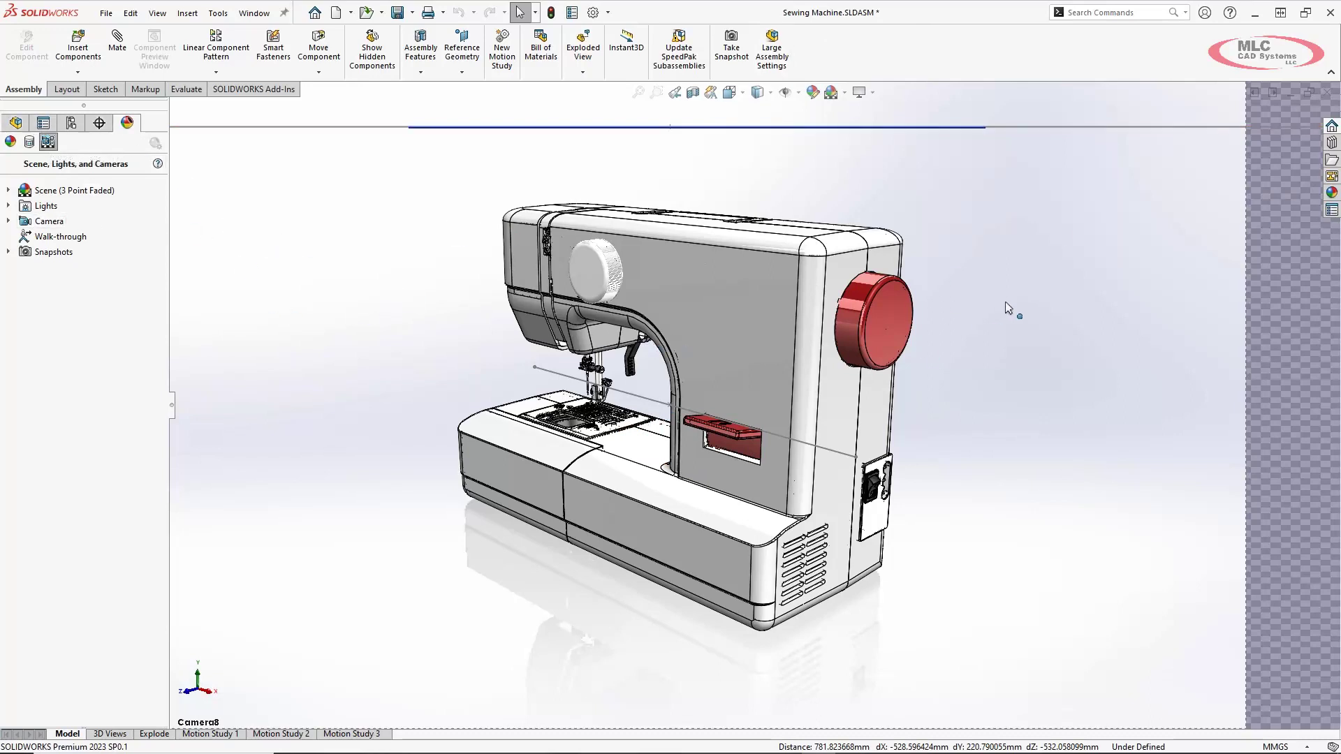
{"action": "left_click", "coordinate": [10, 221]}
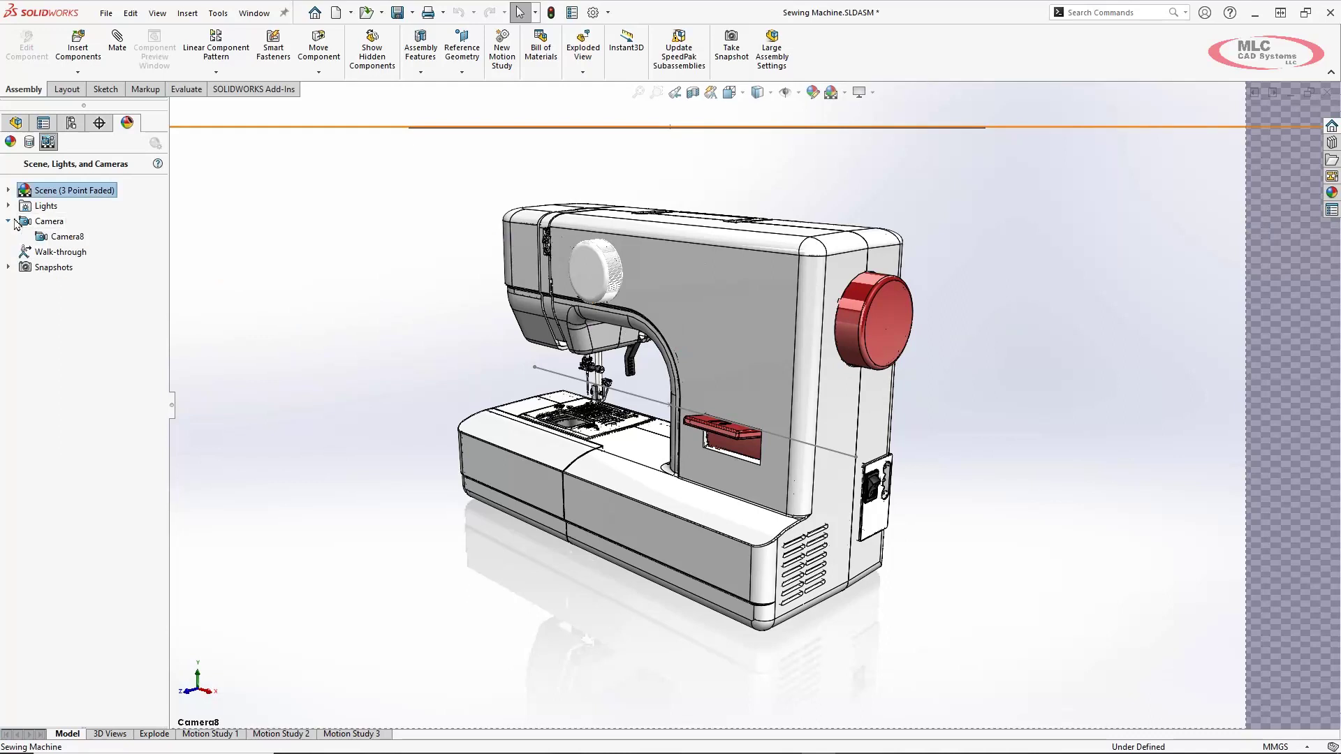
{"action": "right_click", "coordinate": [57, 236]}
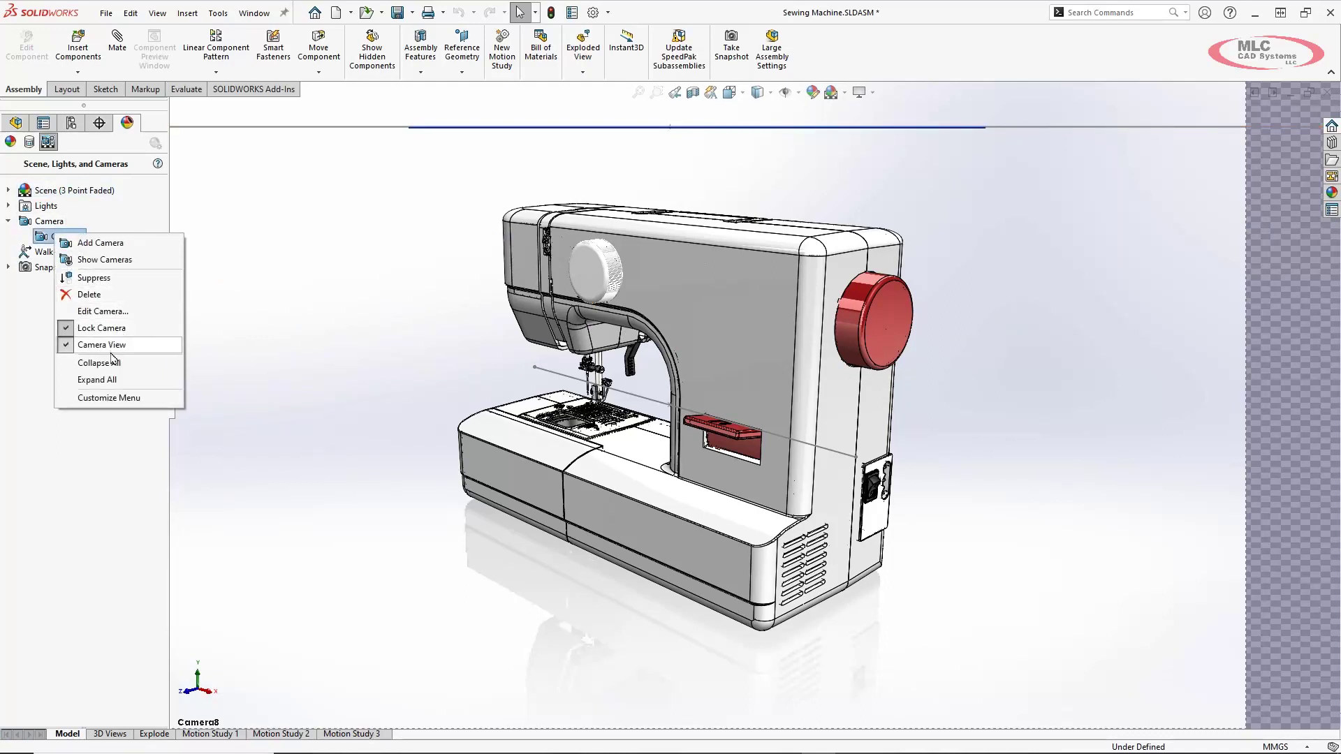
{"action": "left_click", "coordinate": [329, 216]}
{"action": "right_click", "coordinate": [67, 238]}
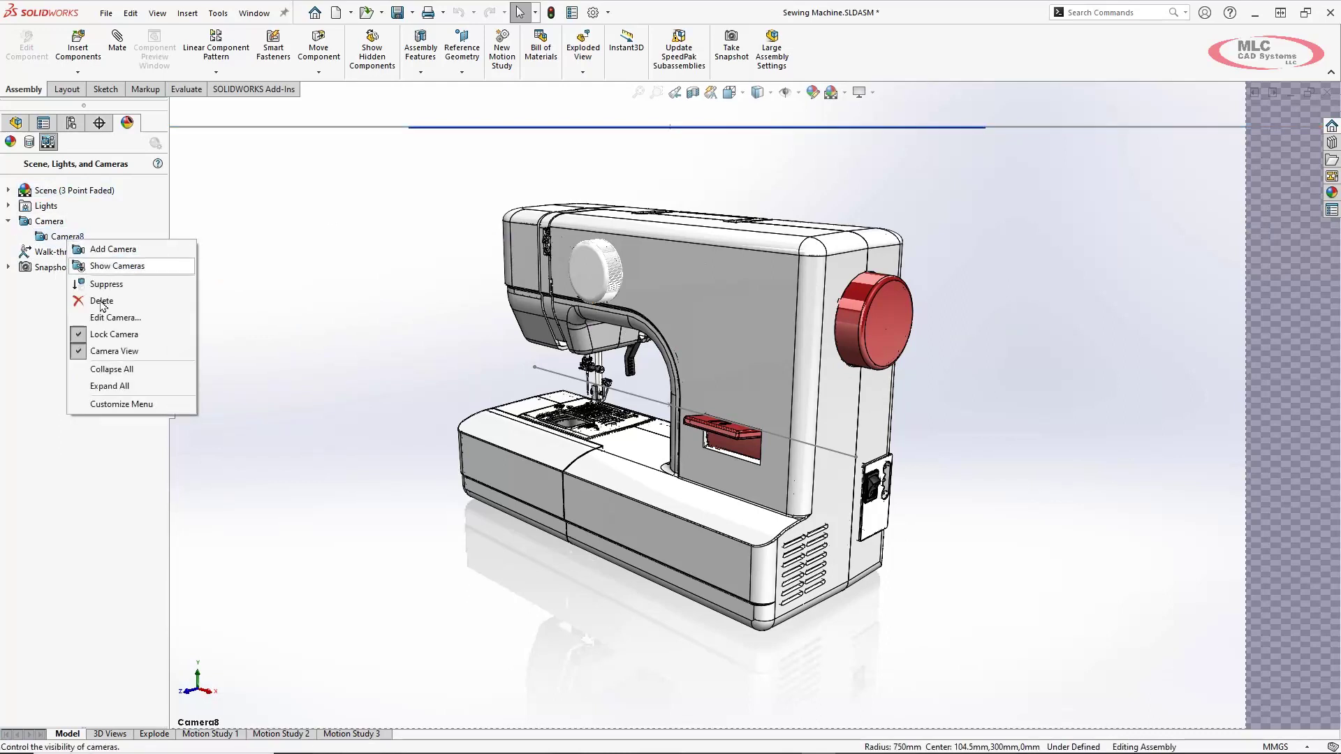
{"action": "left_click", "coordinate": [639, 397]}
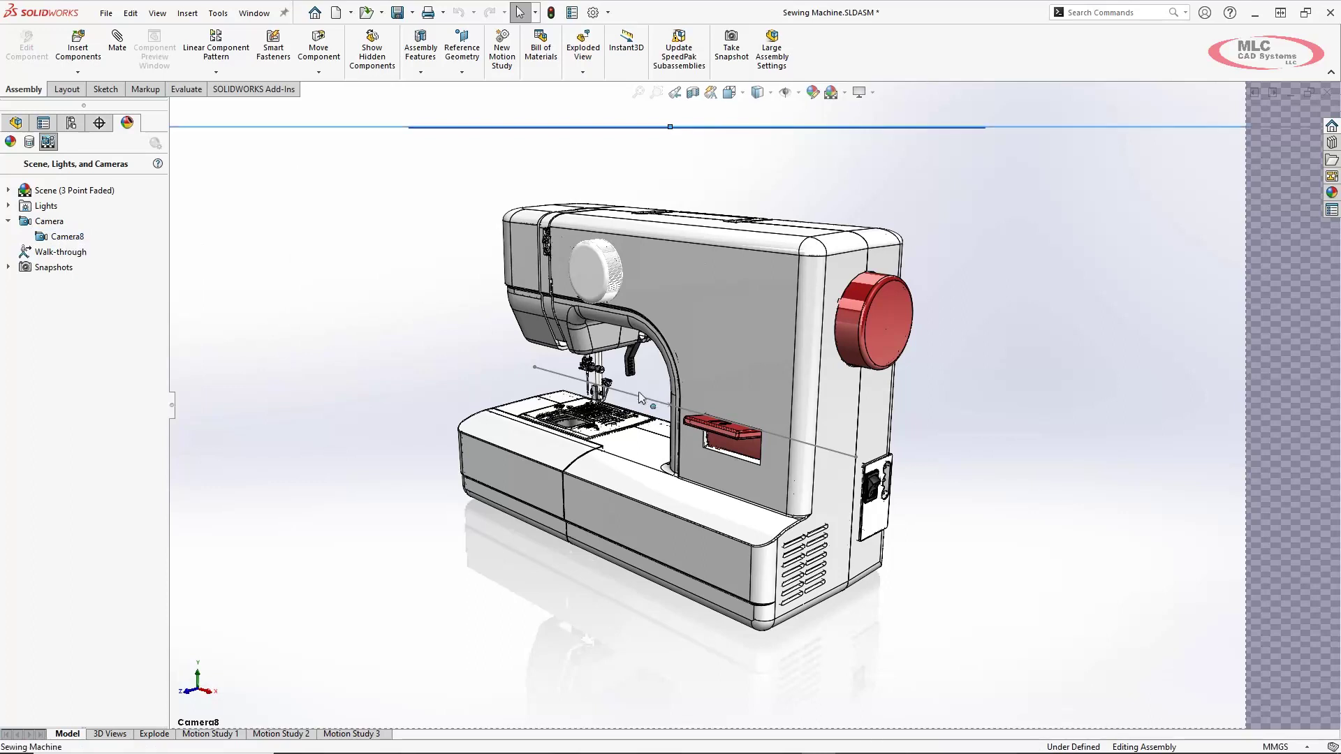
{"action": "left_click_drag", "start_coordinate": [640, 397], "coordinate": [653, 404]}
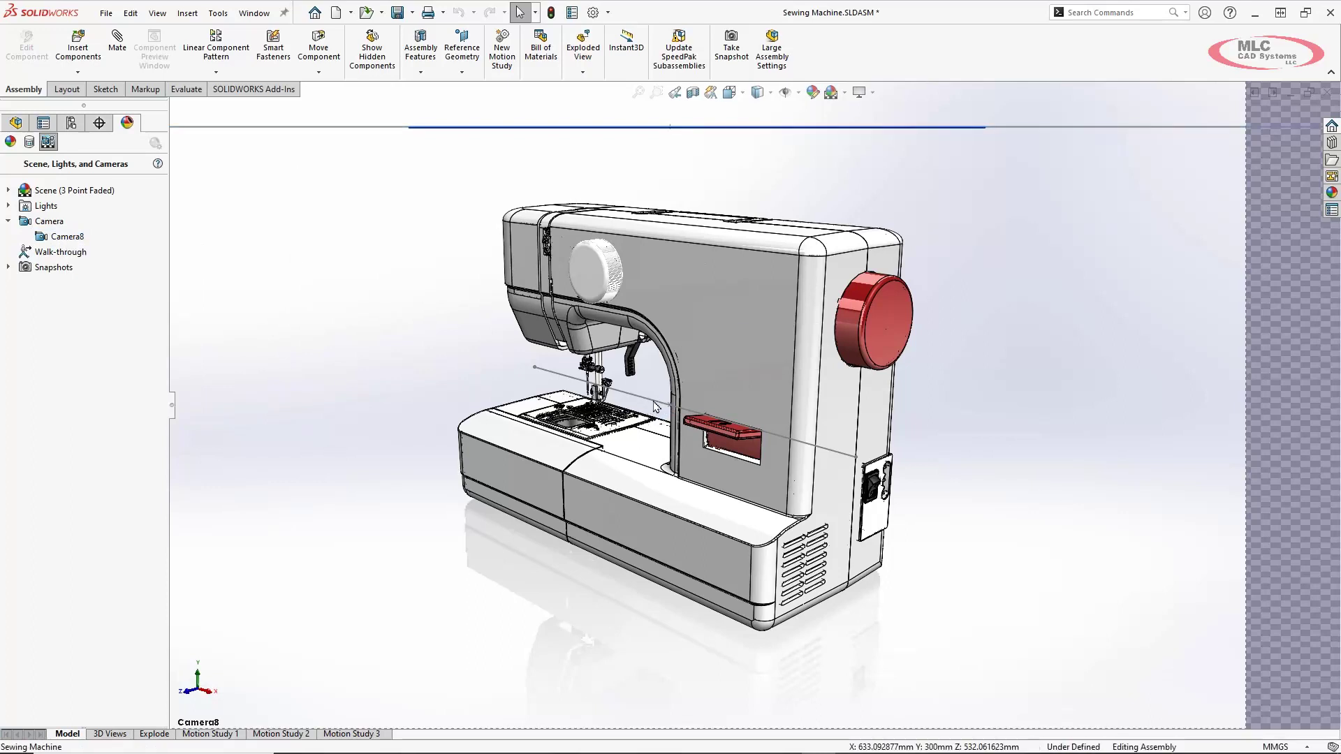
{"action": "right_click", "coordinate": [657, 406]}
{"action": "left_click", "coordinate": [419, 454]}
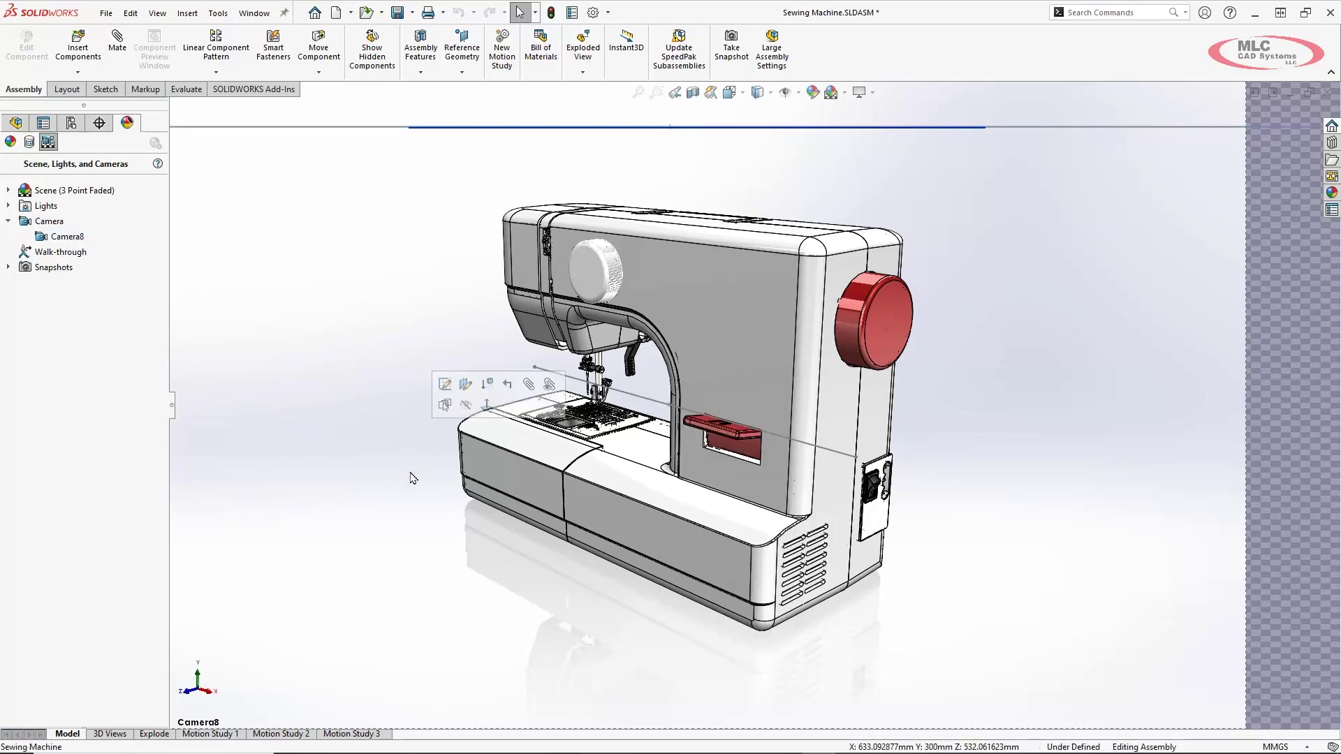
Step: Create Motion Study 4 and clear its preset keys
{"action": "right_click", "coordinate": [368, 735]}
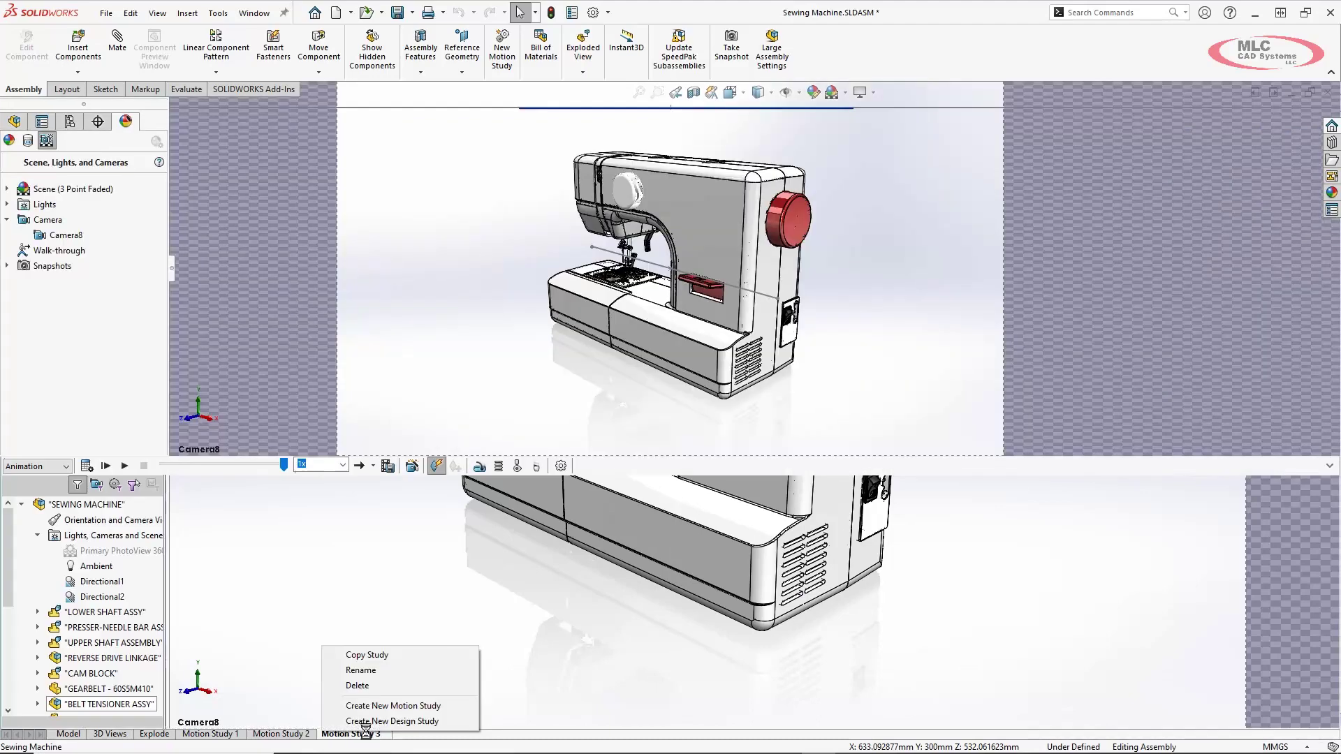
{"action": "left_click", "coordinate": [412, 707]}
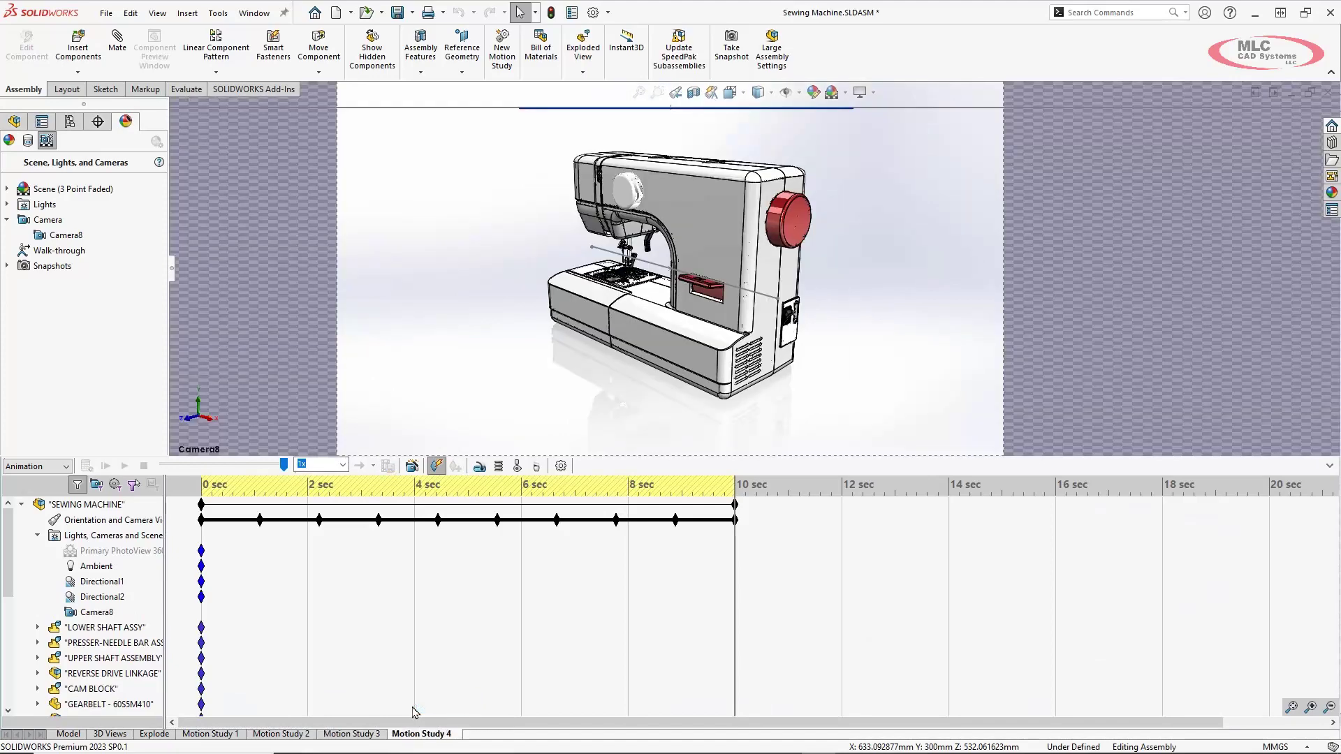
{"action": "left_click", "coordinate": [429, 662]}
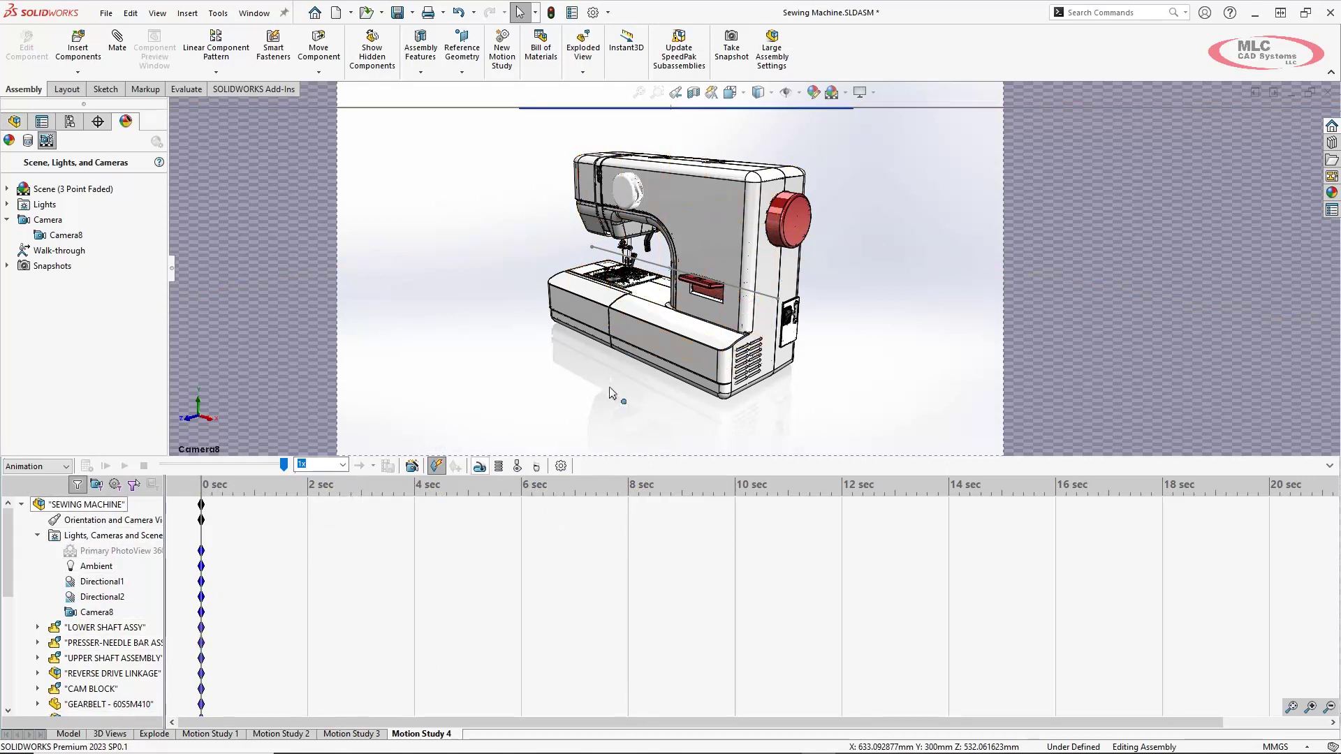
Step: In the Model feature tree, inspect Sketch7, Sketch8 and PLANE8
{"action": "left_click", "coordinate": [72, 734]}
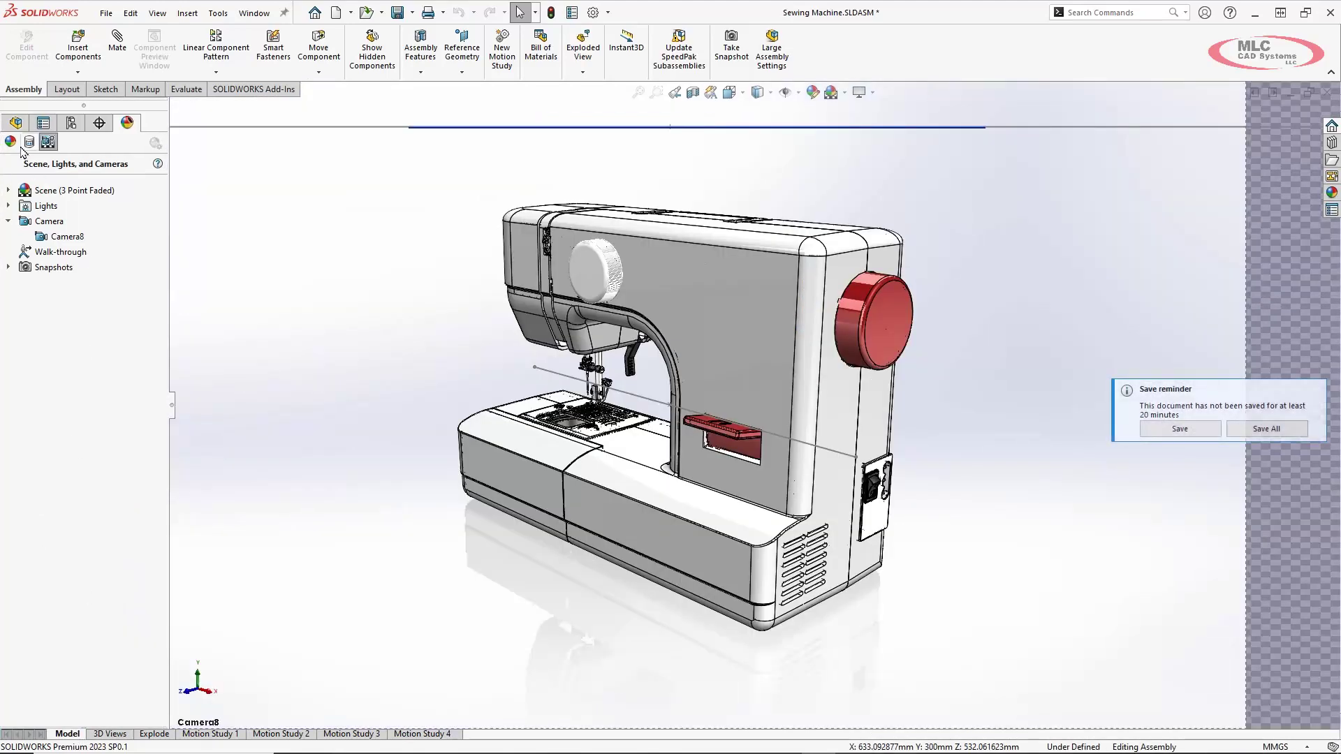
{"action": "left_click", "coordinate": [15, 122]}
{"action": "left_click", "coordinate": [63, 697]}
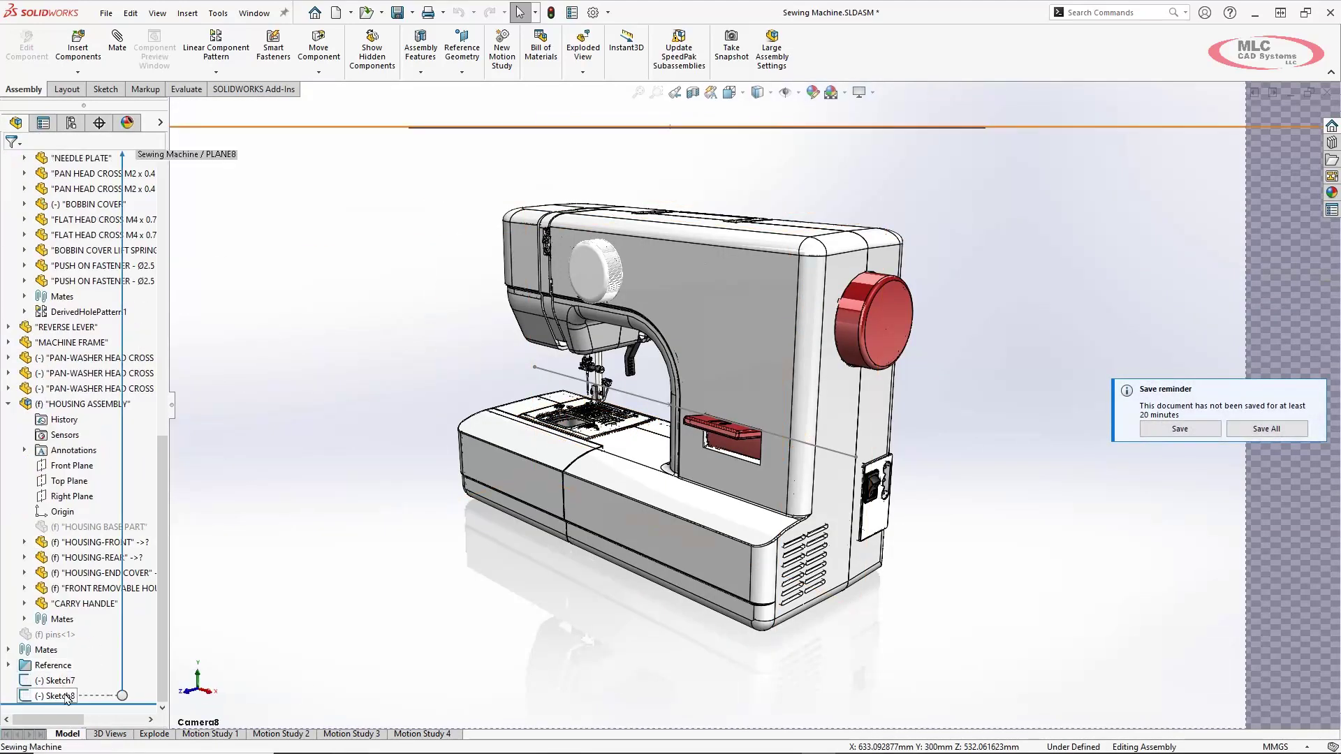
{"action": "left_click", "coordinate": [56, 681]}
{"action": "right_click", "coordinate": [56, 681]}
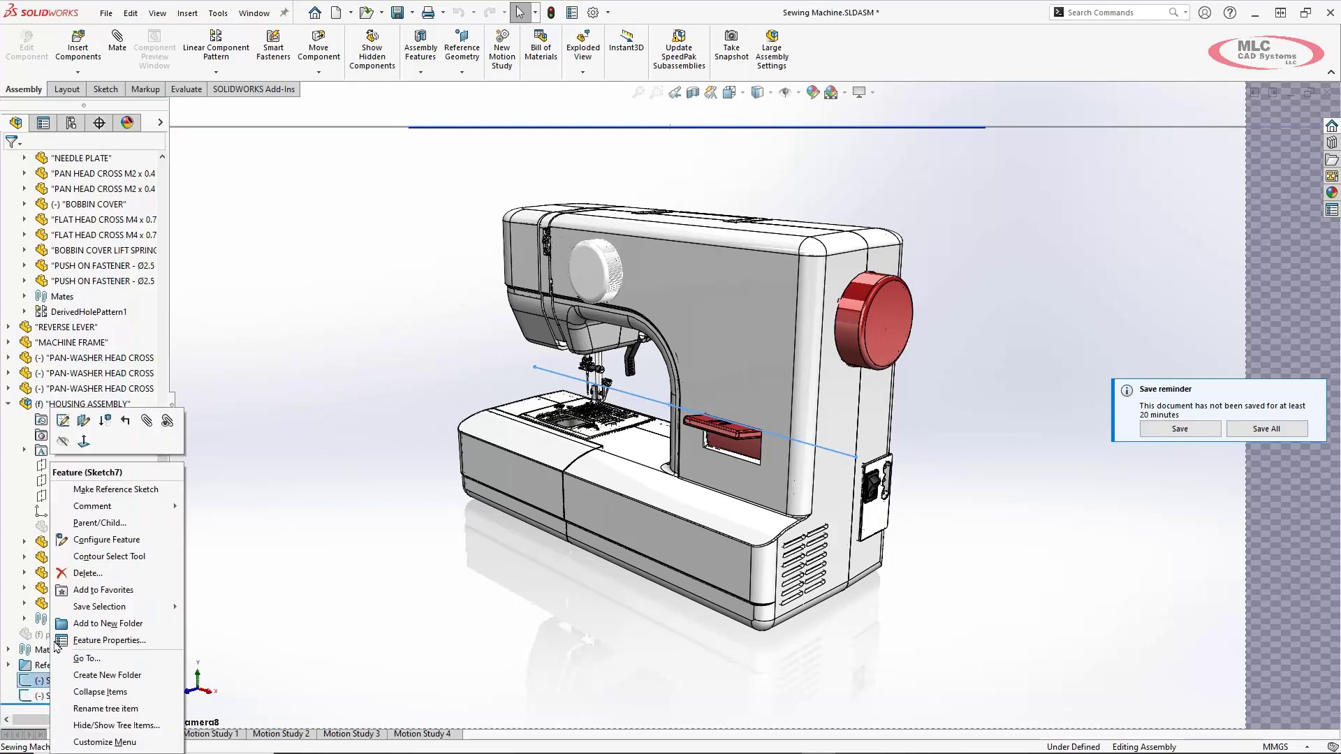
{"action": "left_click", "coordinate": [66, 445]}
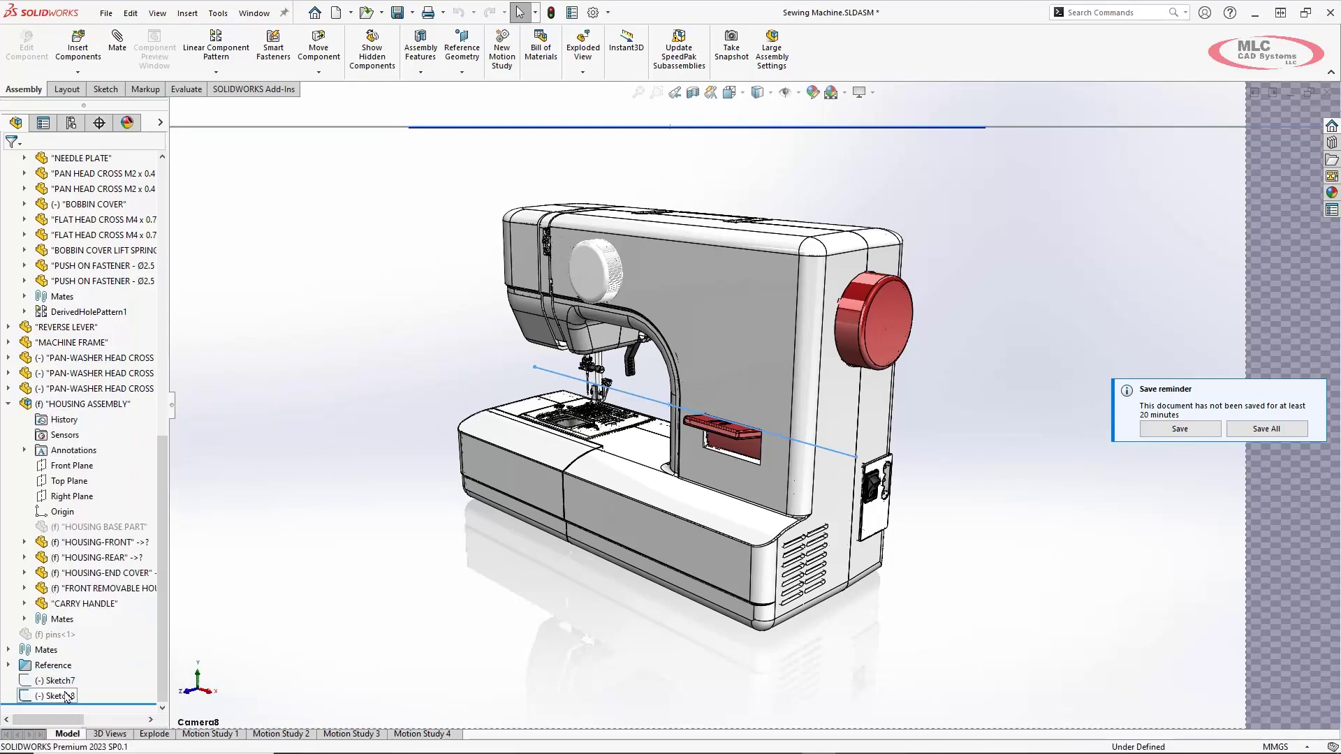
{"action": "right_click", "coordinate": [70, 696]}
{"action": "key", "text": "Escape"}
{"action": "scroll", "coordinate": [82, 286], "scroll_direction": "up", "scroll_amount": 15}
{"action": "left_click", "coordinate": [50, 343]}
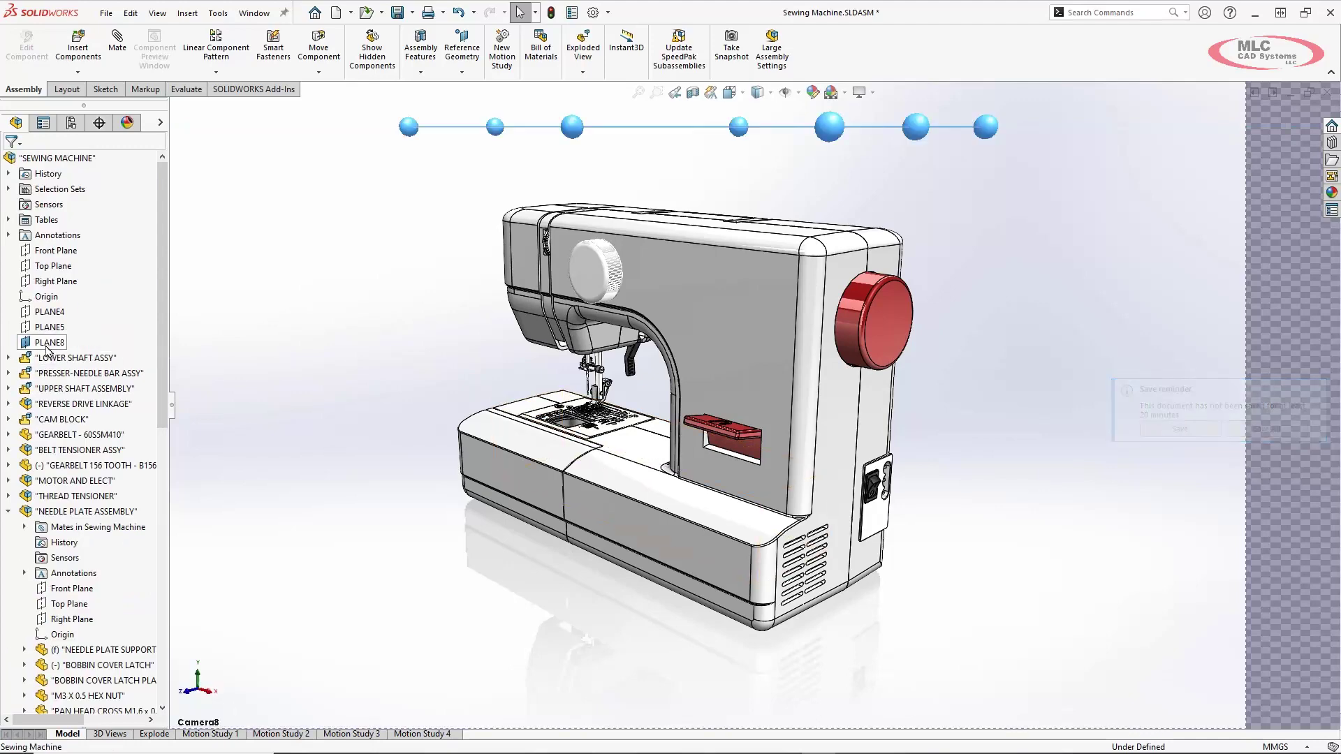
{"action": "right_click", "coordinate": [50, 342]}
{"action": "key", "text": "Escape"}
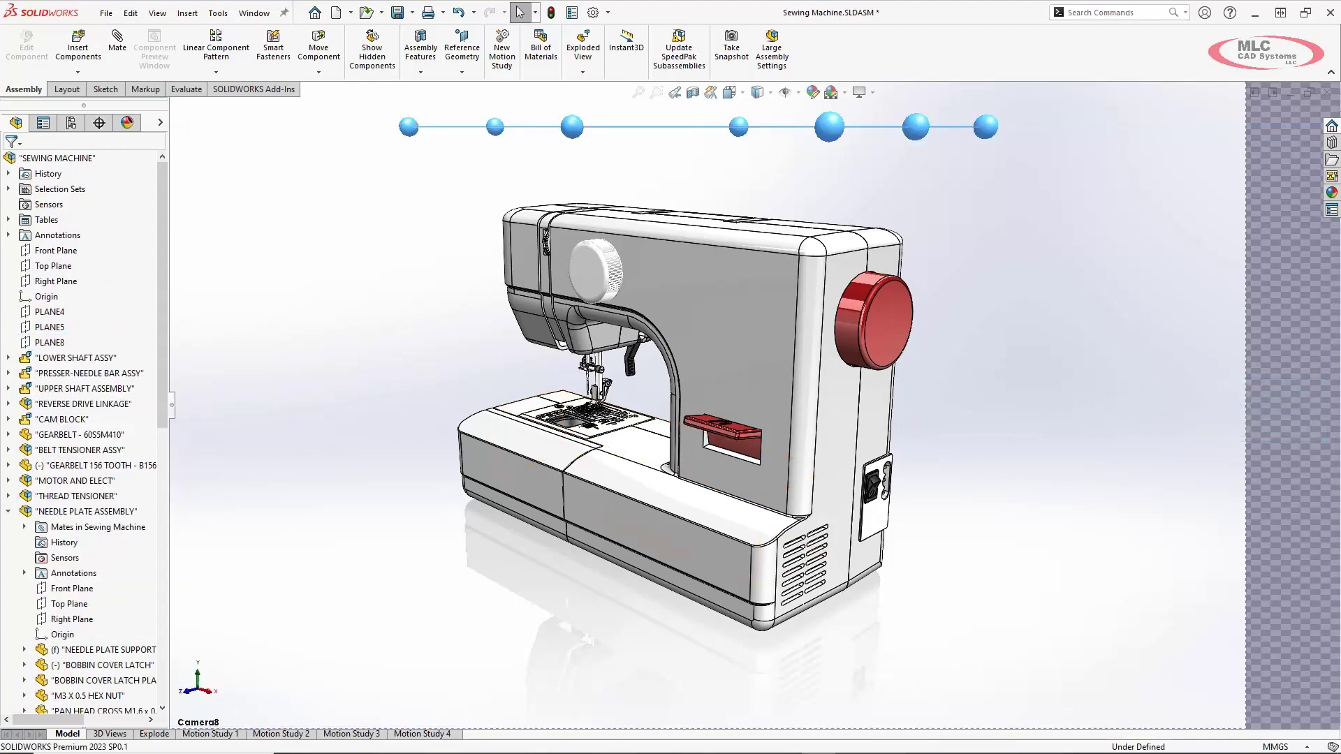
Step: In Motion Study 4, put the time bar at 4 seconds and select Camera8
{"action": "left_click", "coordinate": [417, 734]}
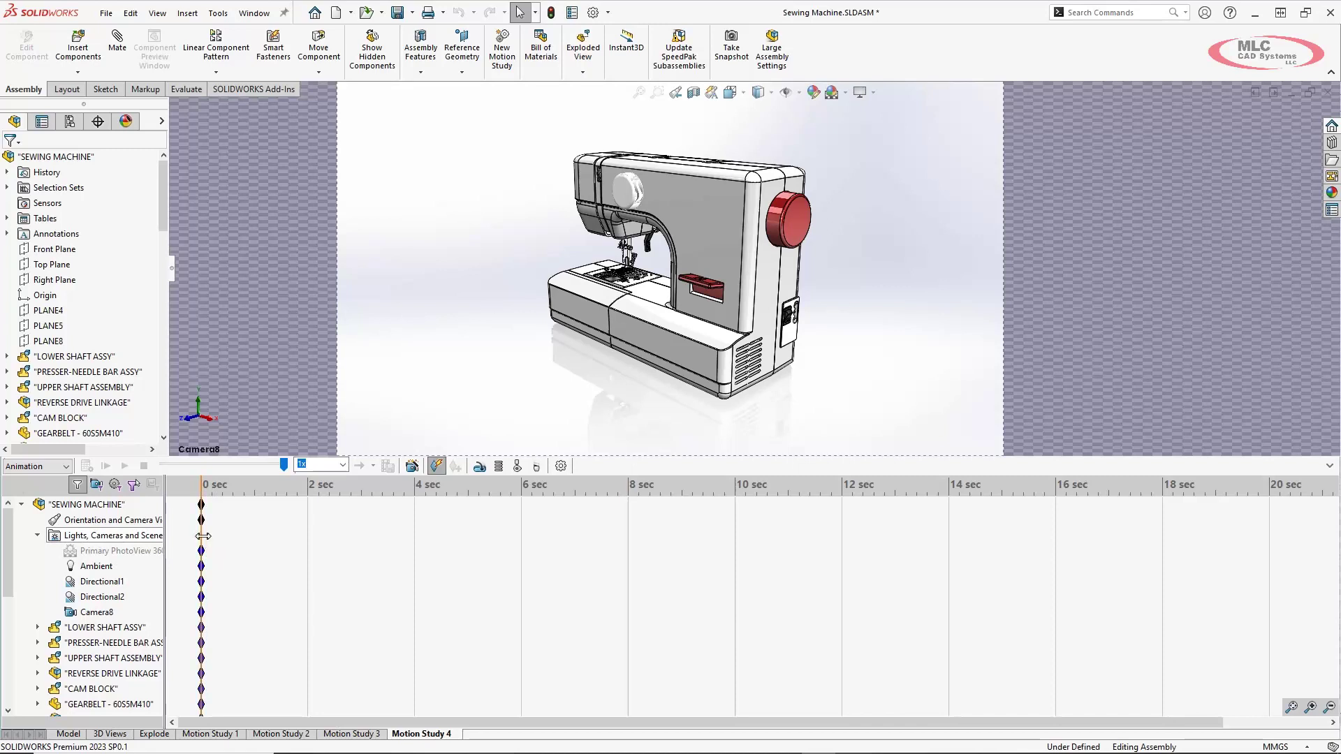
{"action": "left_click_drag", "start_coordinate": [208, 536], "coordinate": [417, 536]}
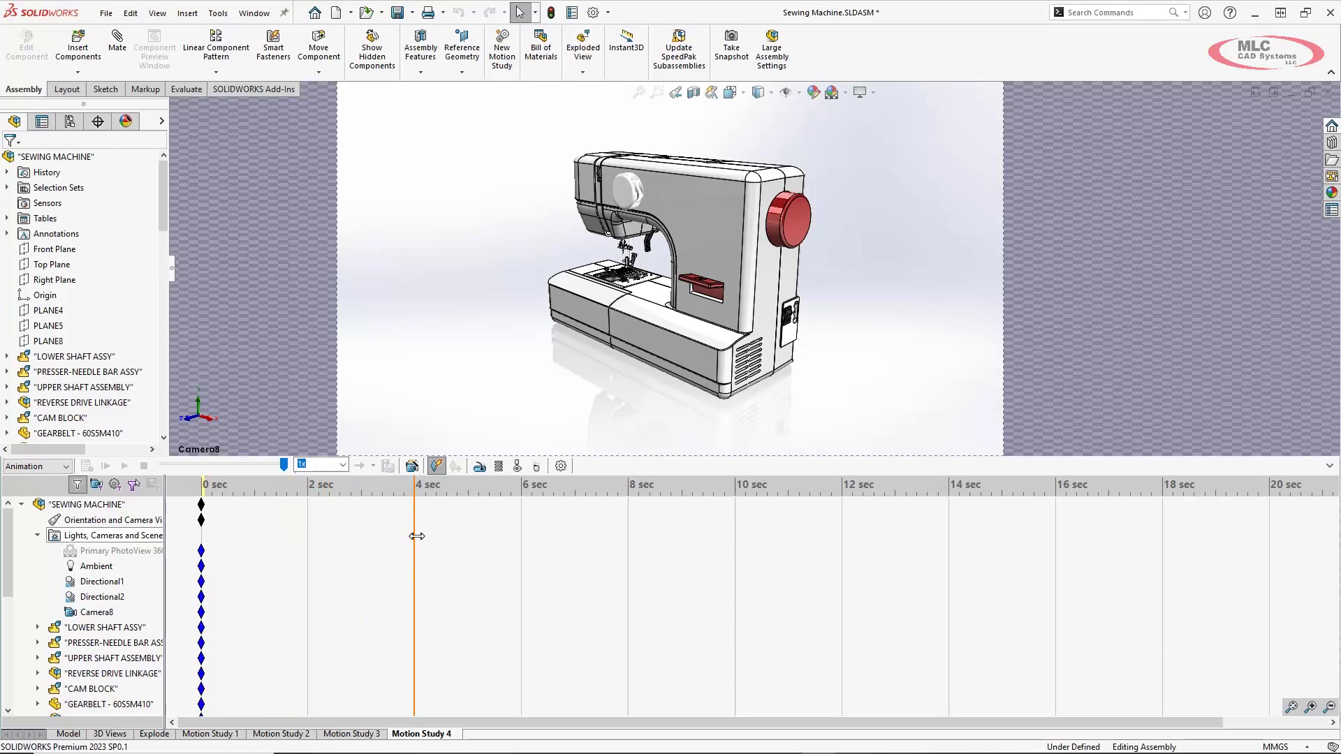
{"action": "left_click", "coordinate": [208, 611]}
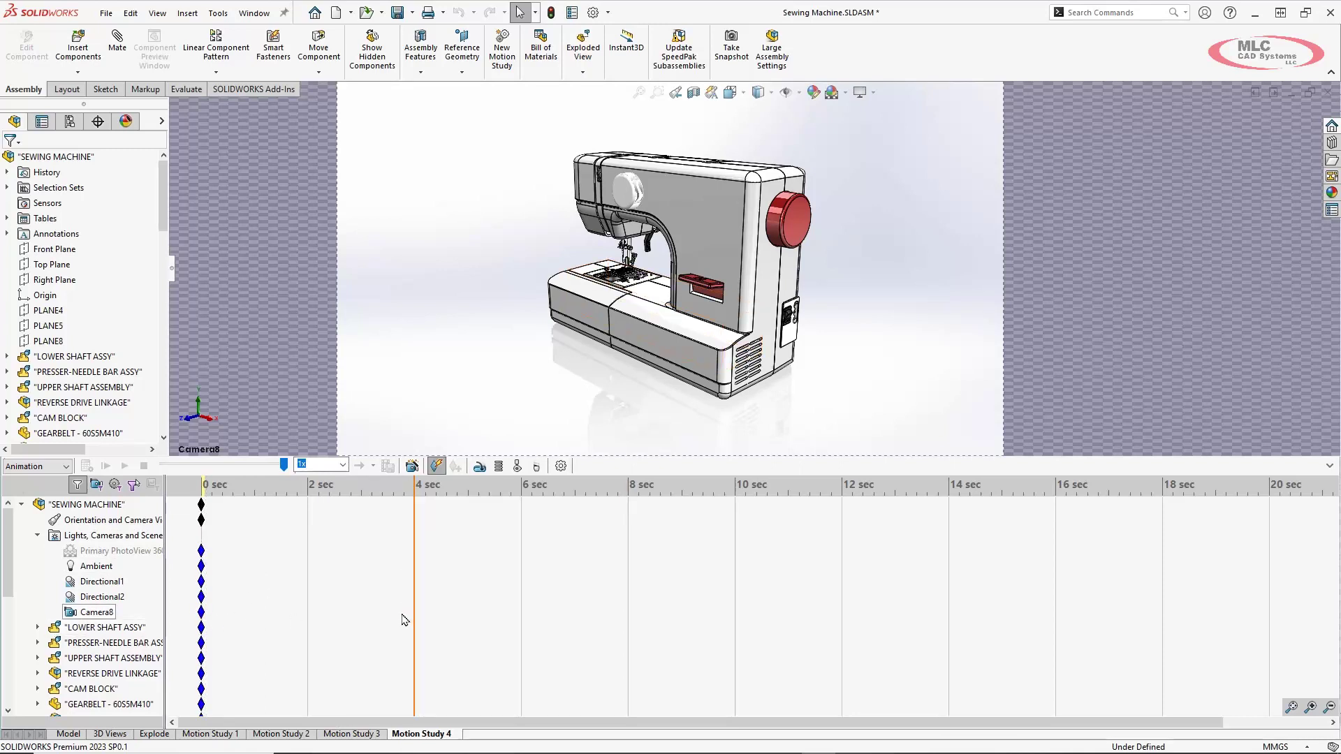
{"action": "left_click", "coordinate": [99, 597]}
{"action": "left_click", "coordinate": [99, 615]}
Step: Key Camera8 at position 100 along its arc at the 4-second mark
{"action": "right_click", "coordinate": [100, 618]}
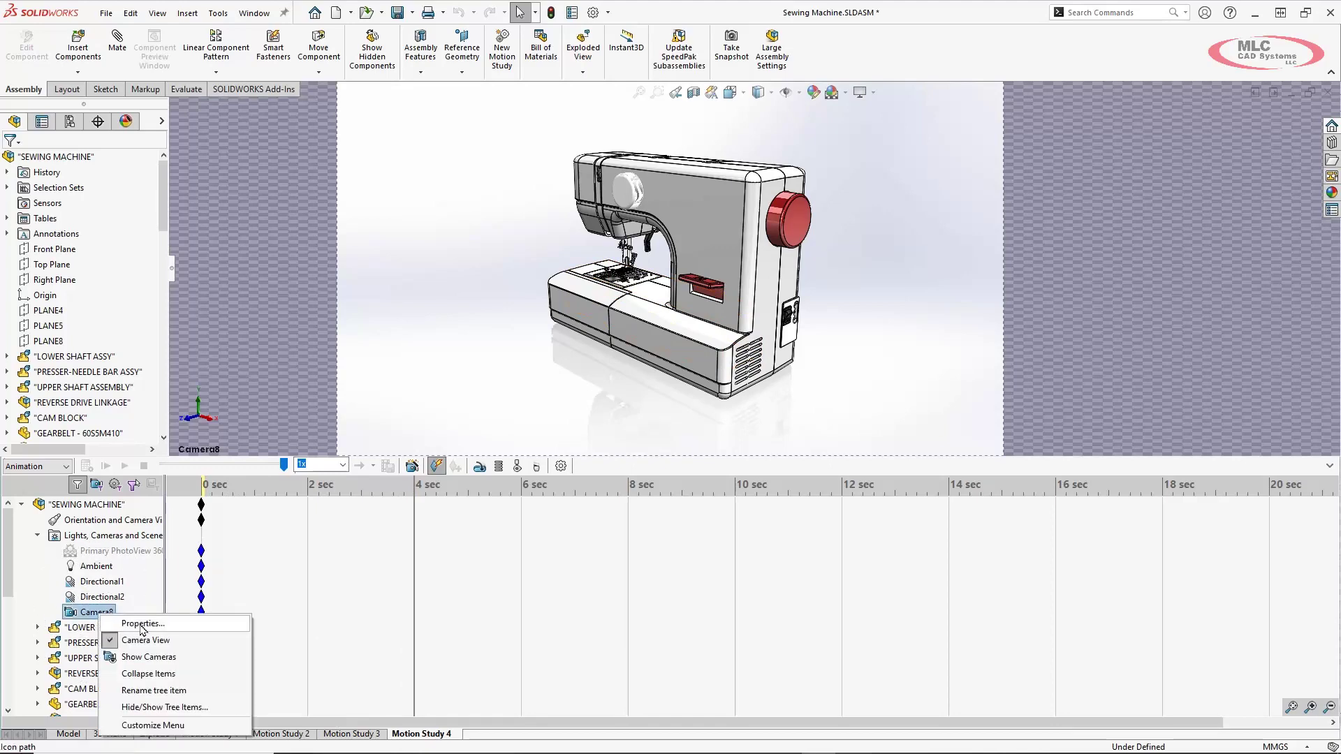
{"action": "left_click", "coordinate": [141, 626]}
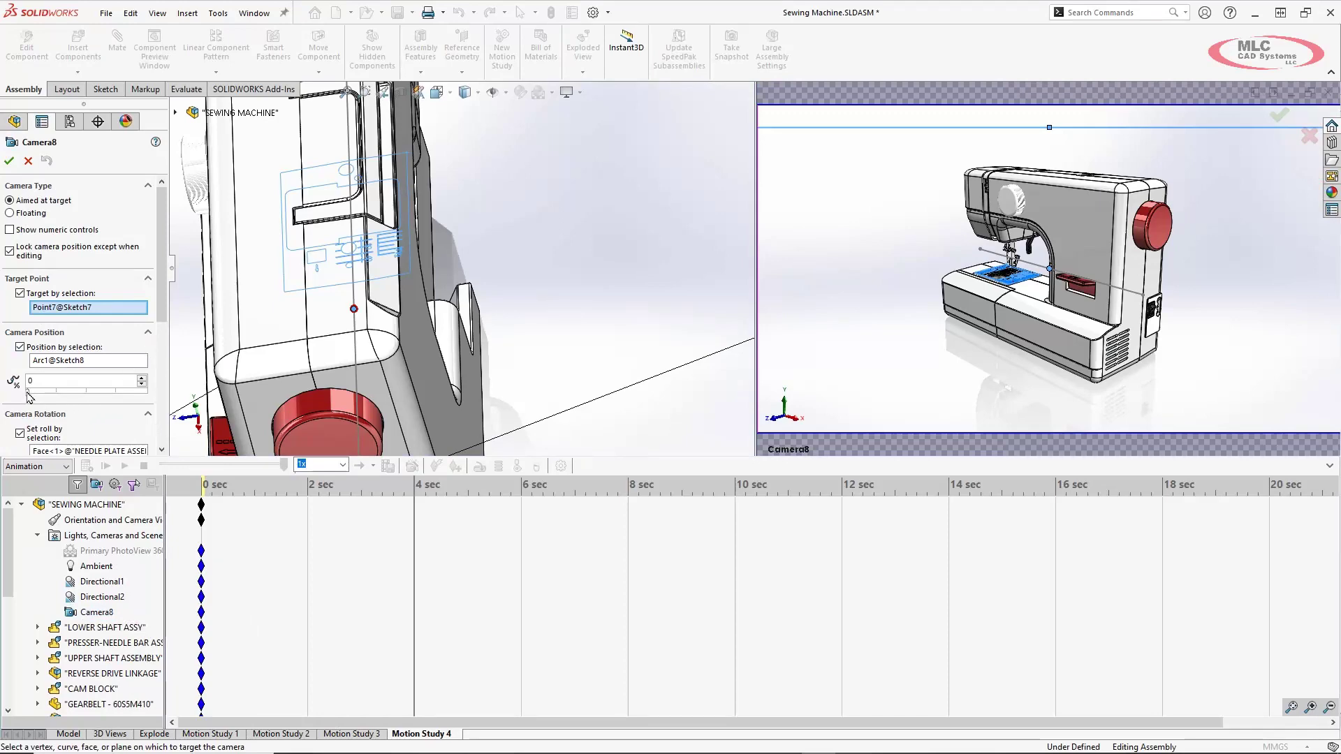
{"action": "left_click_drag", "start_coordinate": [28, 394], "coordinate": [153, 402]}
{"action": "left_click", "coordinate": [10, 162]}
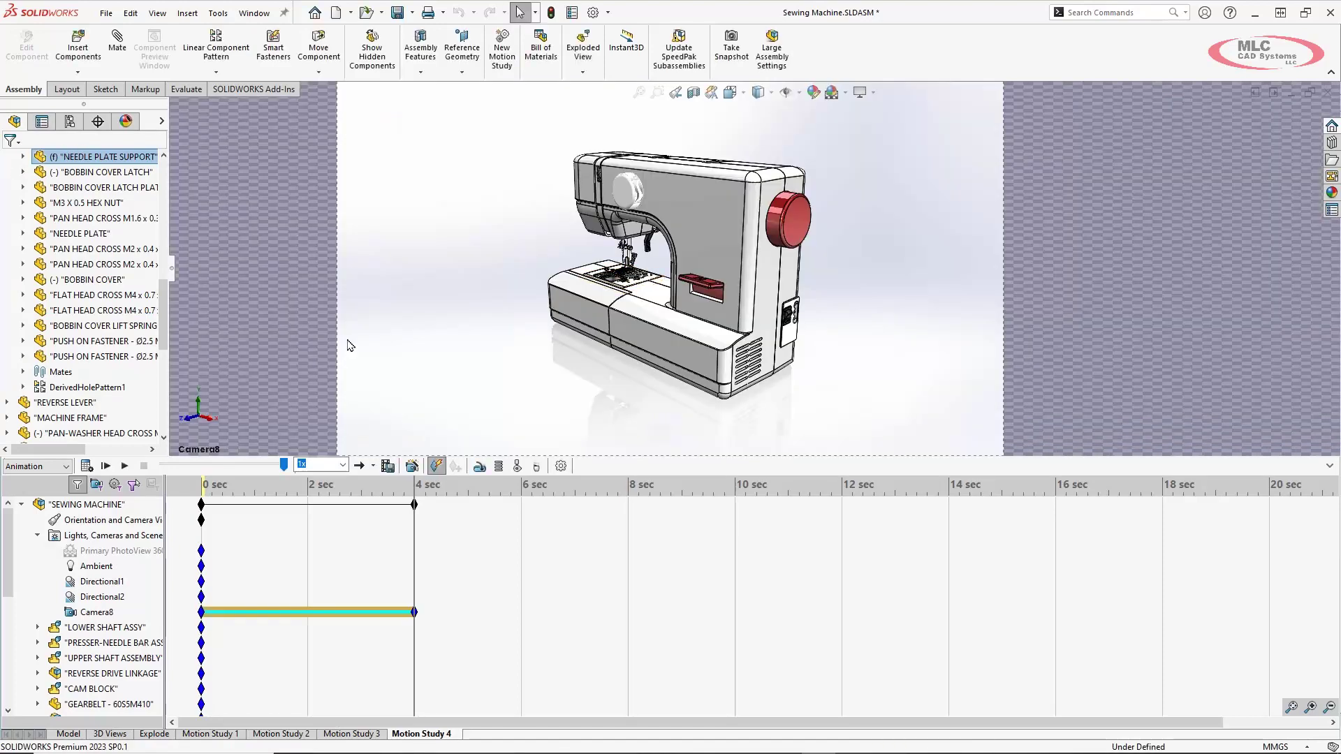
Step: Play Motion Study 4, then scrub the time bar back near 0 seconds
{"action": "left_click", "coordinate": [125, 467]}
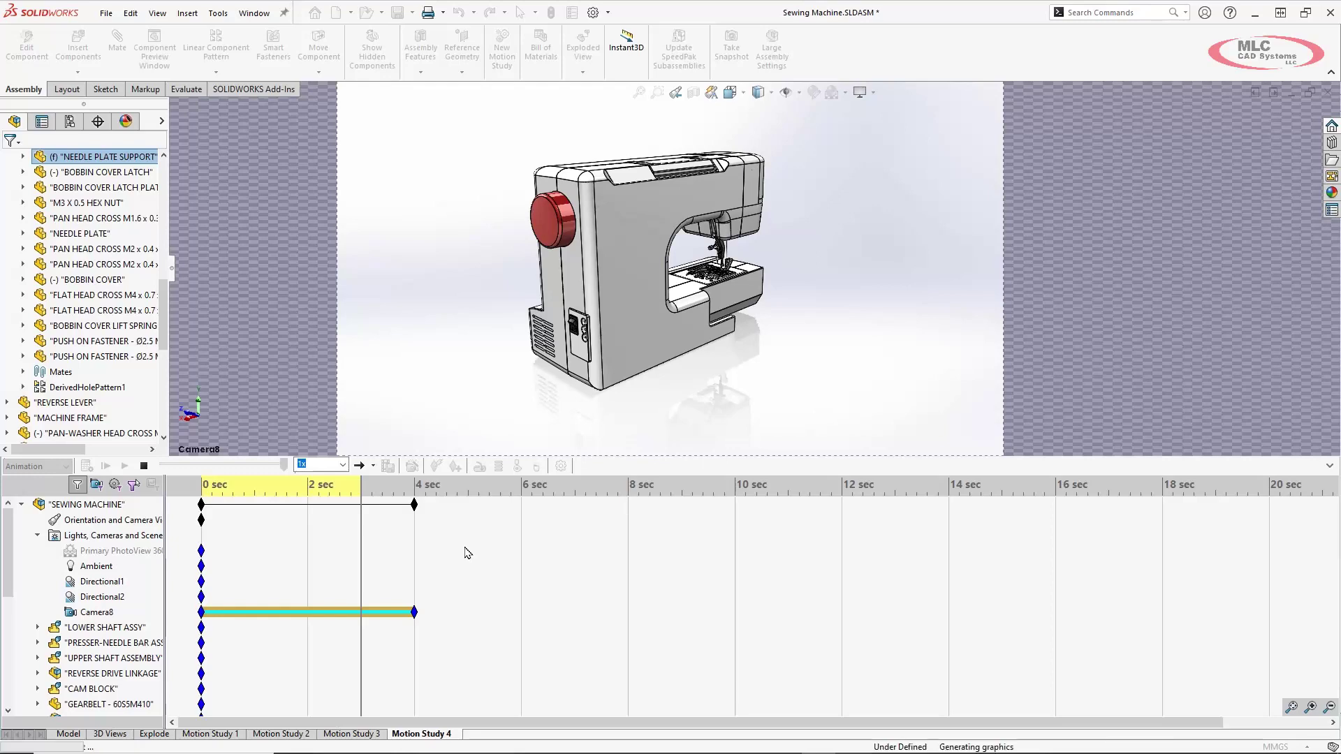
{"action": "mouse_move", "coordinate": [417, 546]}
{"action": "left_mouse_down"}
{"action": "mouse_move", "coordinate": [222, 556]}
{"action": "mouse_move", "coordinate": [413, 572]}
{"action": "mouse_move", "coordinate": [201, 576]}
{"action": "mouse_move", "coordinate": [420, 564]}
{"action": "left_mouse_up"}
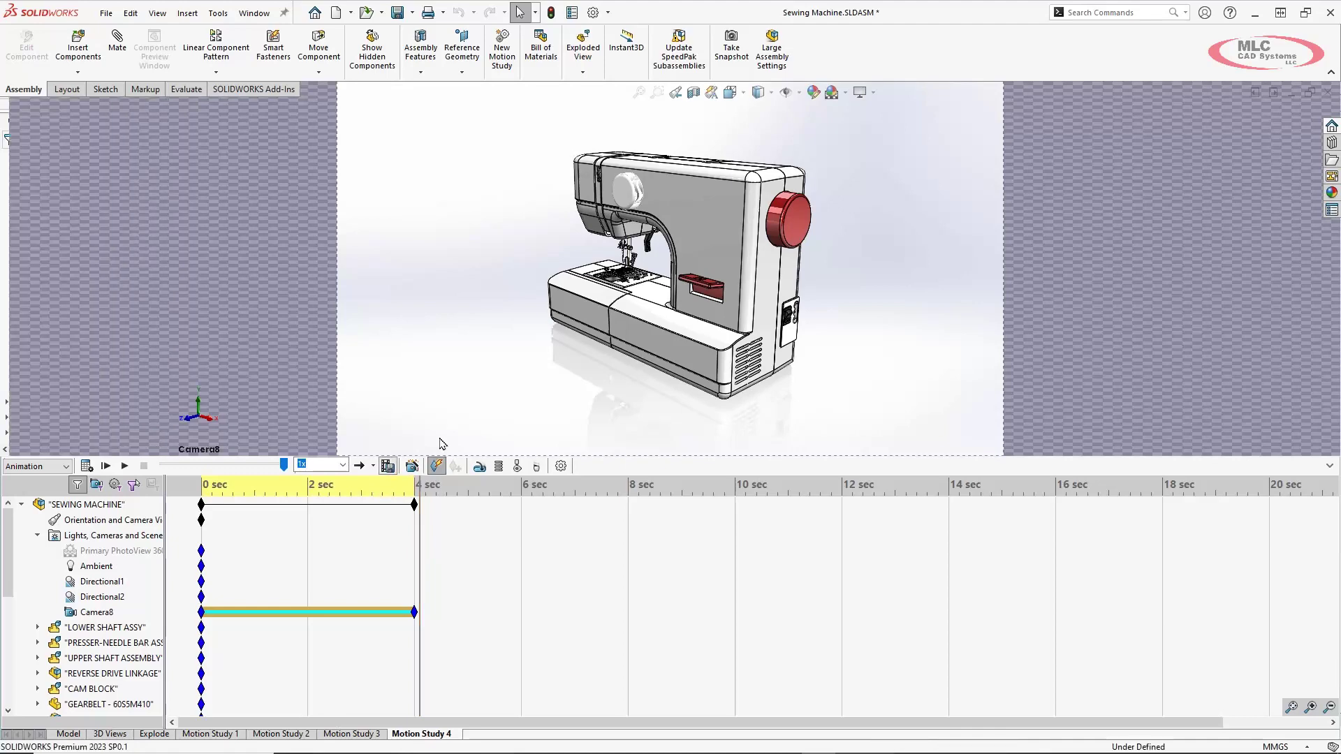
{"action": "left_click", "coordinate": [628, 385]}
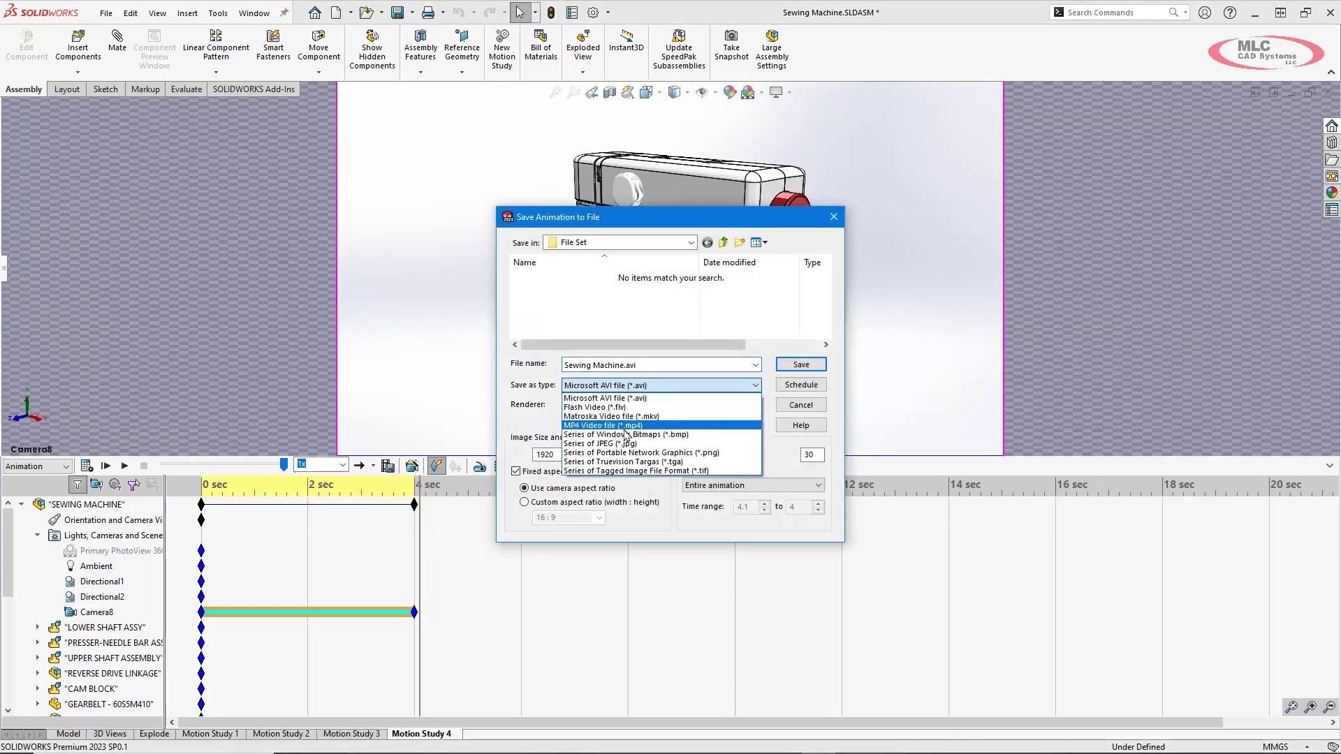
{"action": "left_click", "coordinate": [627, 433]}
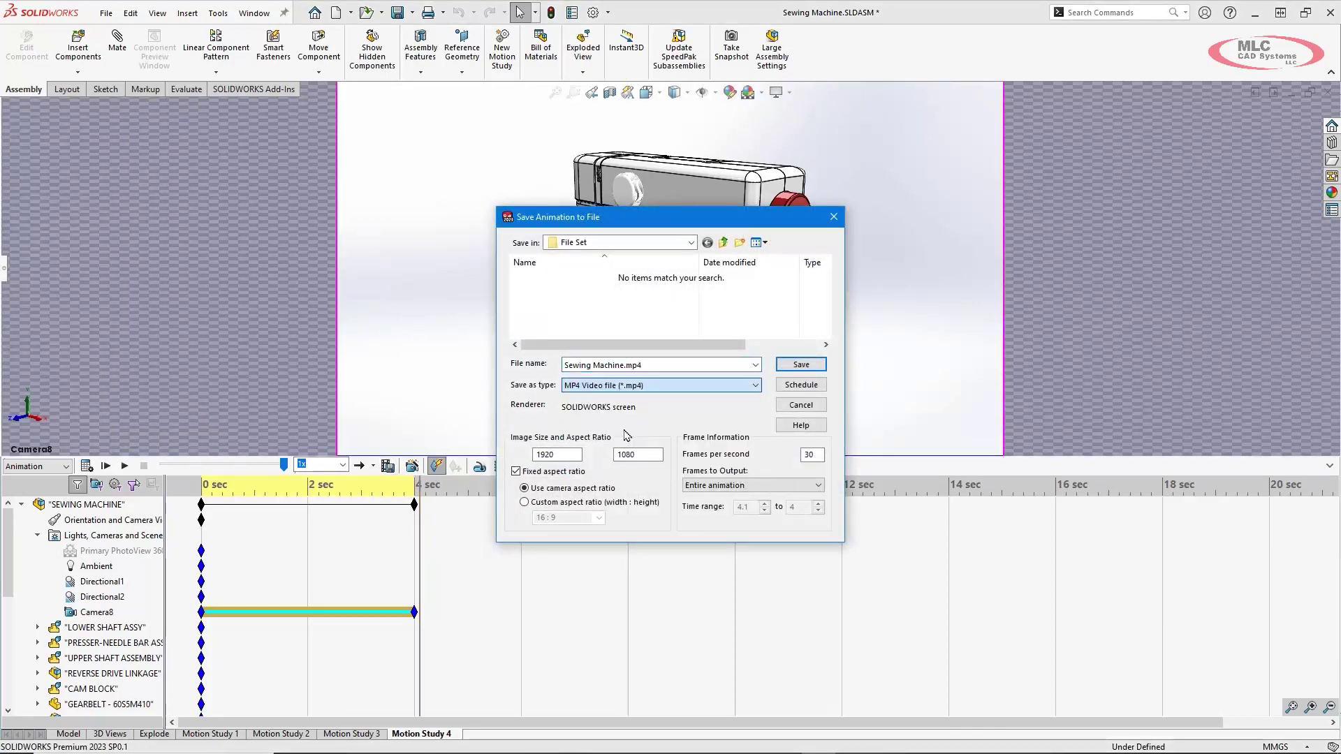
{"action": "key", "text": "Tab"}
{"action": "left_click", "coordinate": [560, 455]}
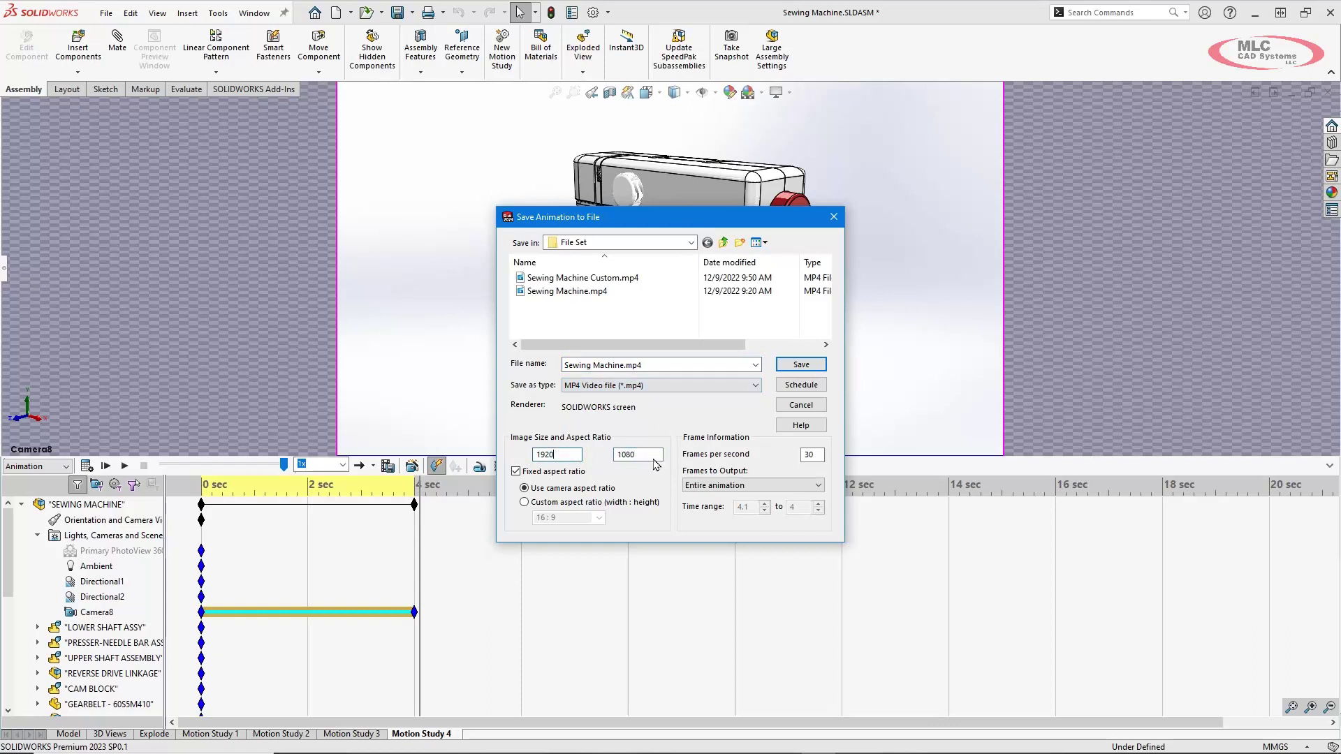
{"action": "left_click", "coordinate": [820, 457]}
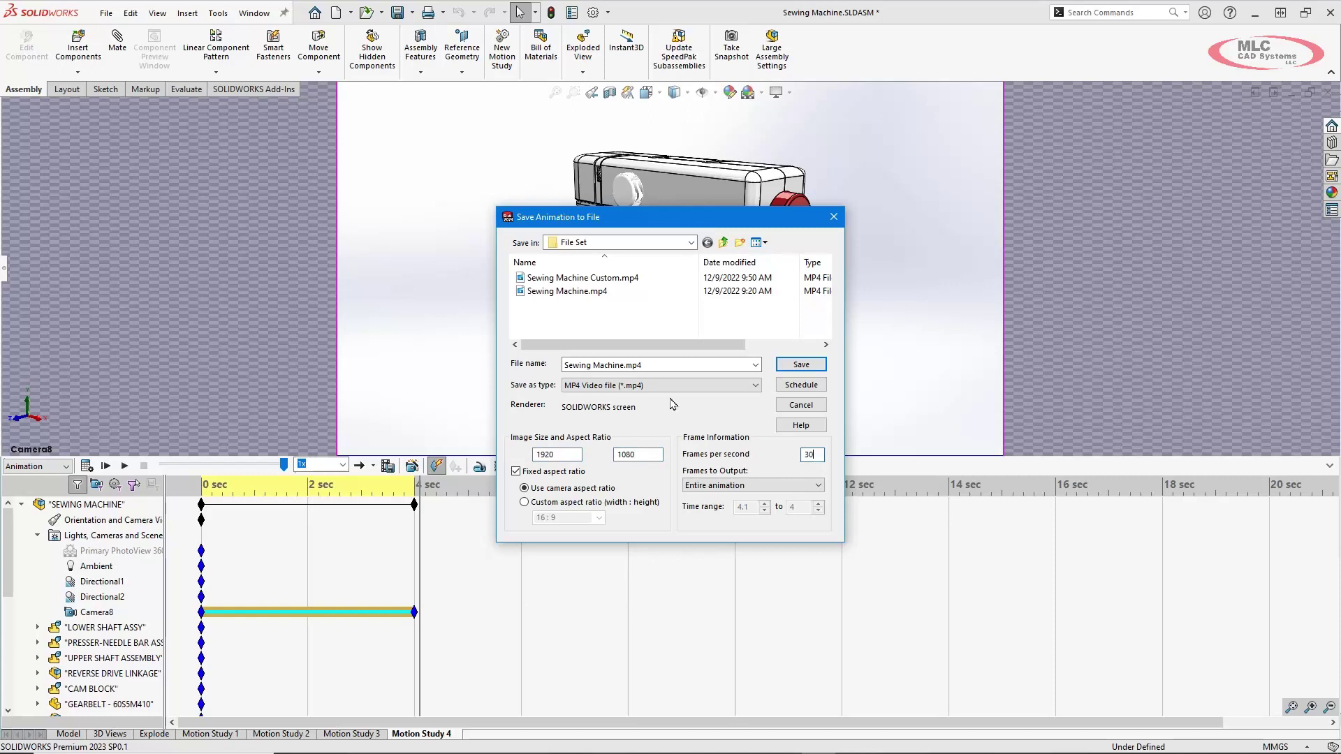
{"action": "left_click", "coordinate": [780, 493]}
{"action": "left_click", "coordinate": [781, 495]}
{"action": "left_click", "coordinate": [802, 405]}
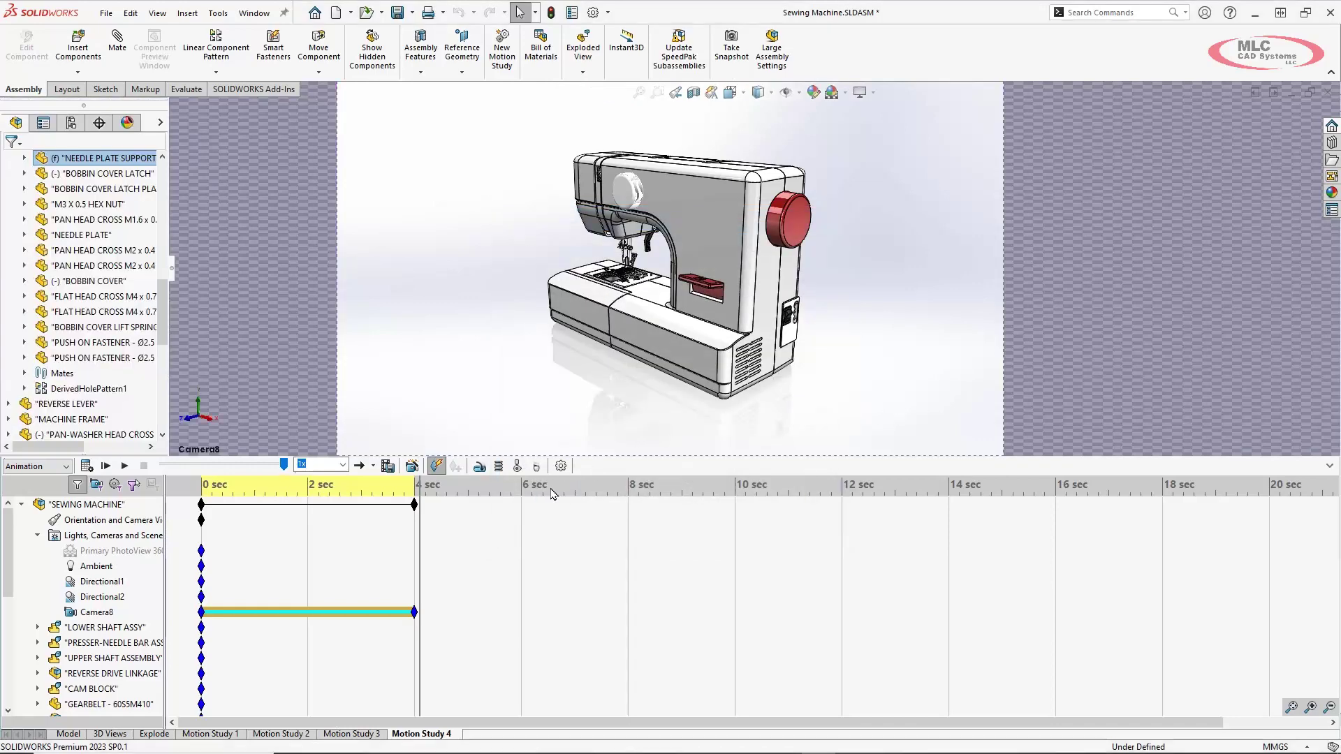